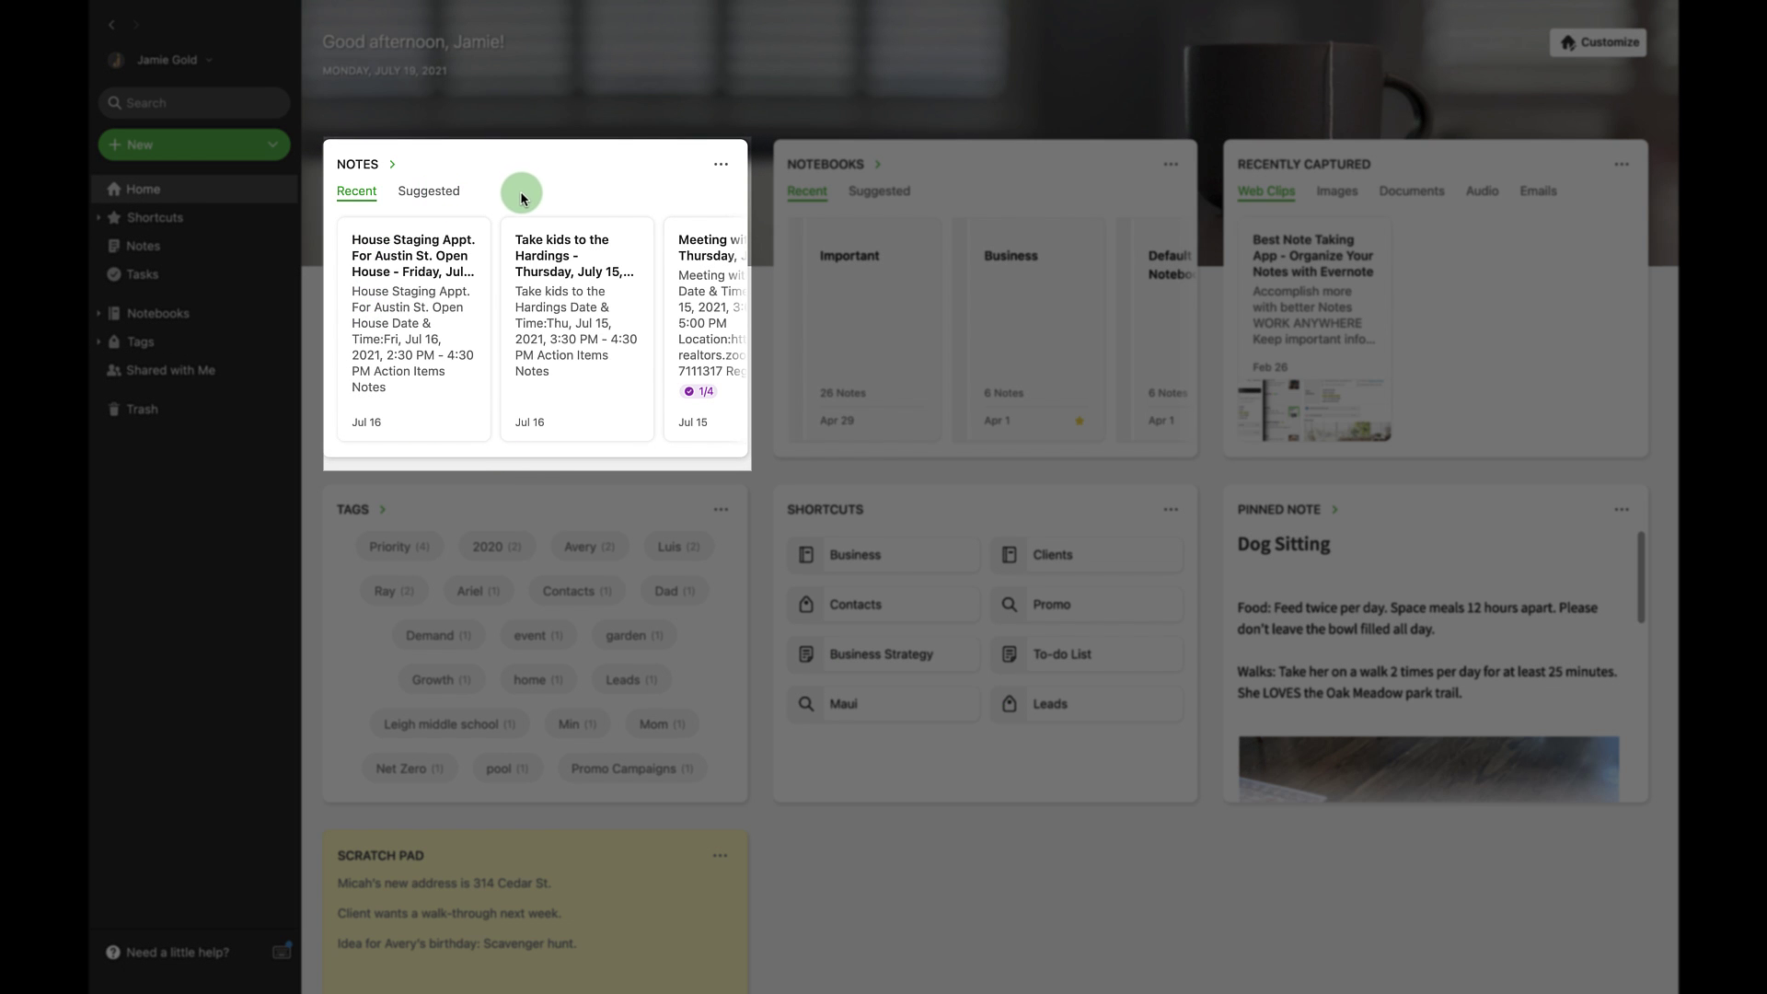
Switch the Notes widget to Suggested and browse cards like 'Don't forget to do today' and 'Things to do'.
{"action": "scroll", "coordinate": [484, 288], "scroll_direction": "right", "scroll_amount": 5}
{"action": "scroll", "coordinate": [487, 293], "scroll_direction": "right", "scroll_amount": 3}
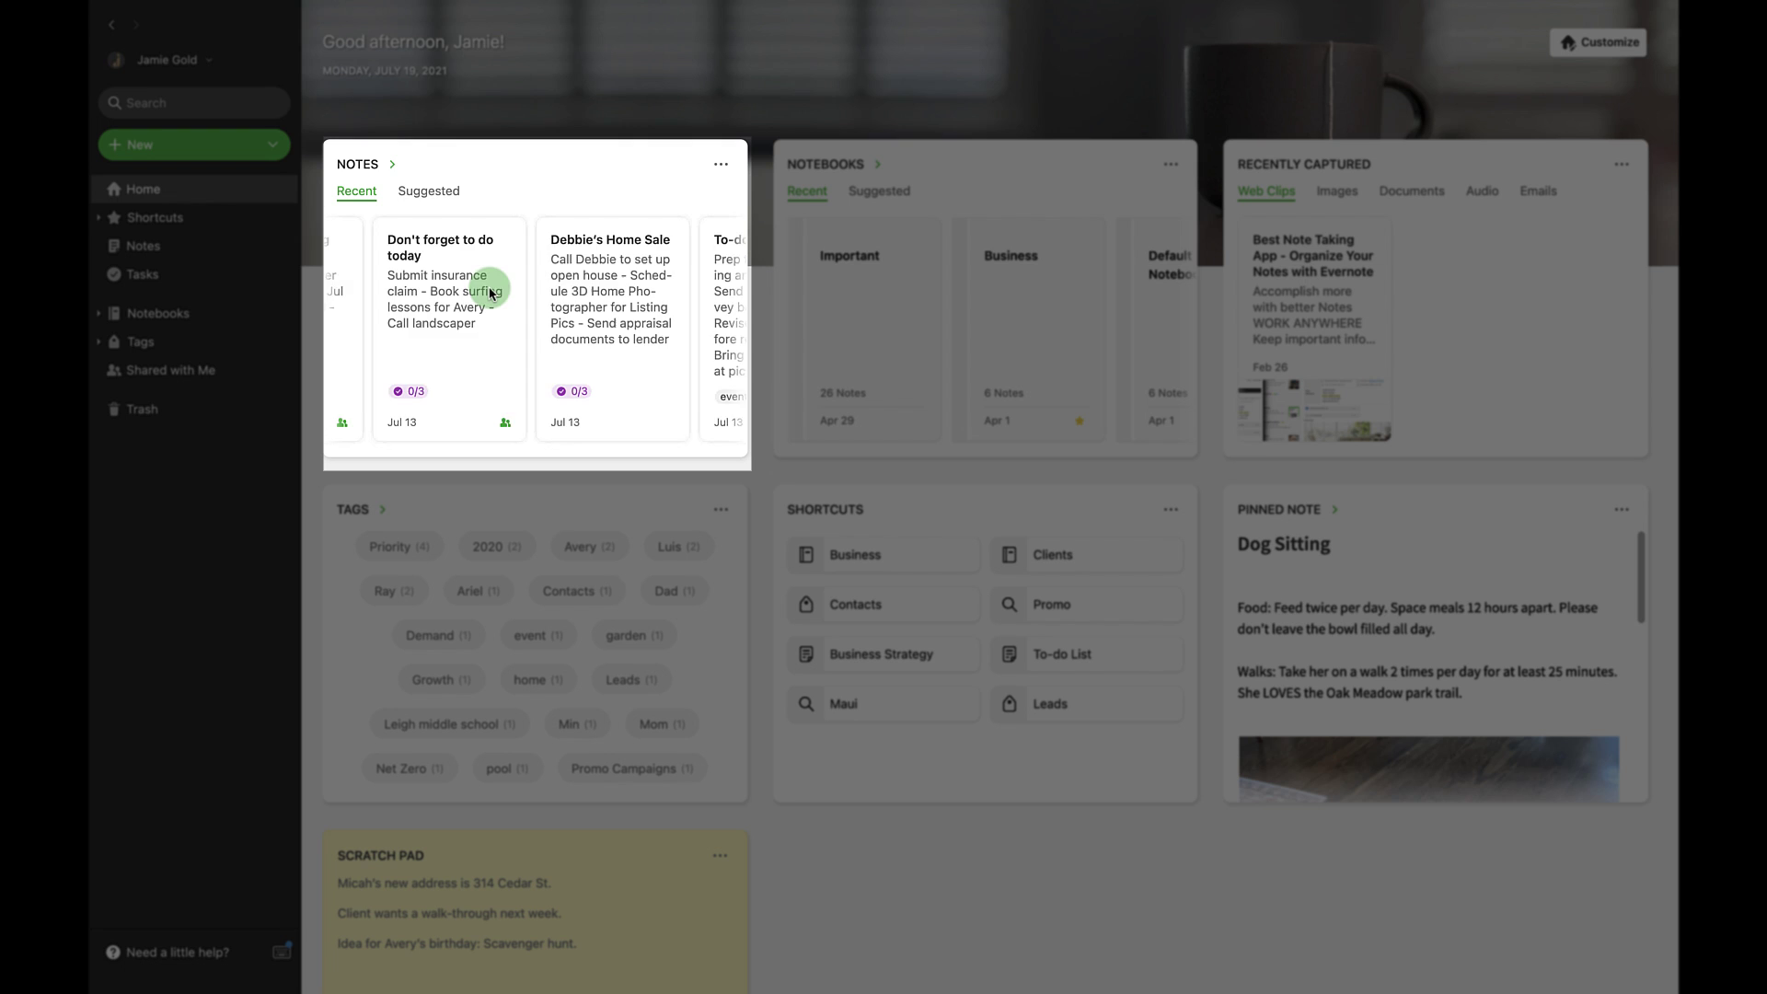
{"action": "left_click", "coordinate": [429, 193]}
{"action": "scroll", "coordinate": [489, 294], "scroll_direction": "right", "scroll_amount": 3}
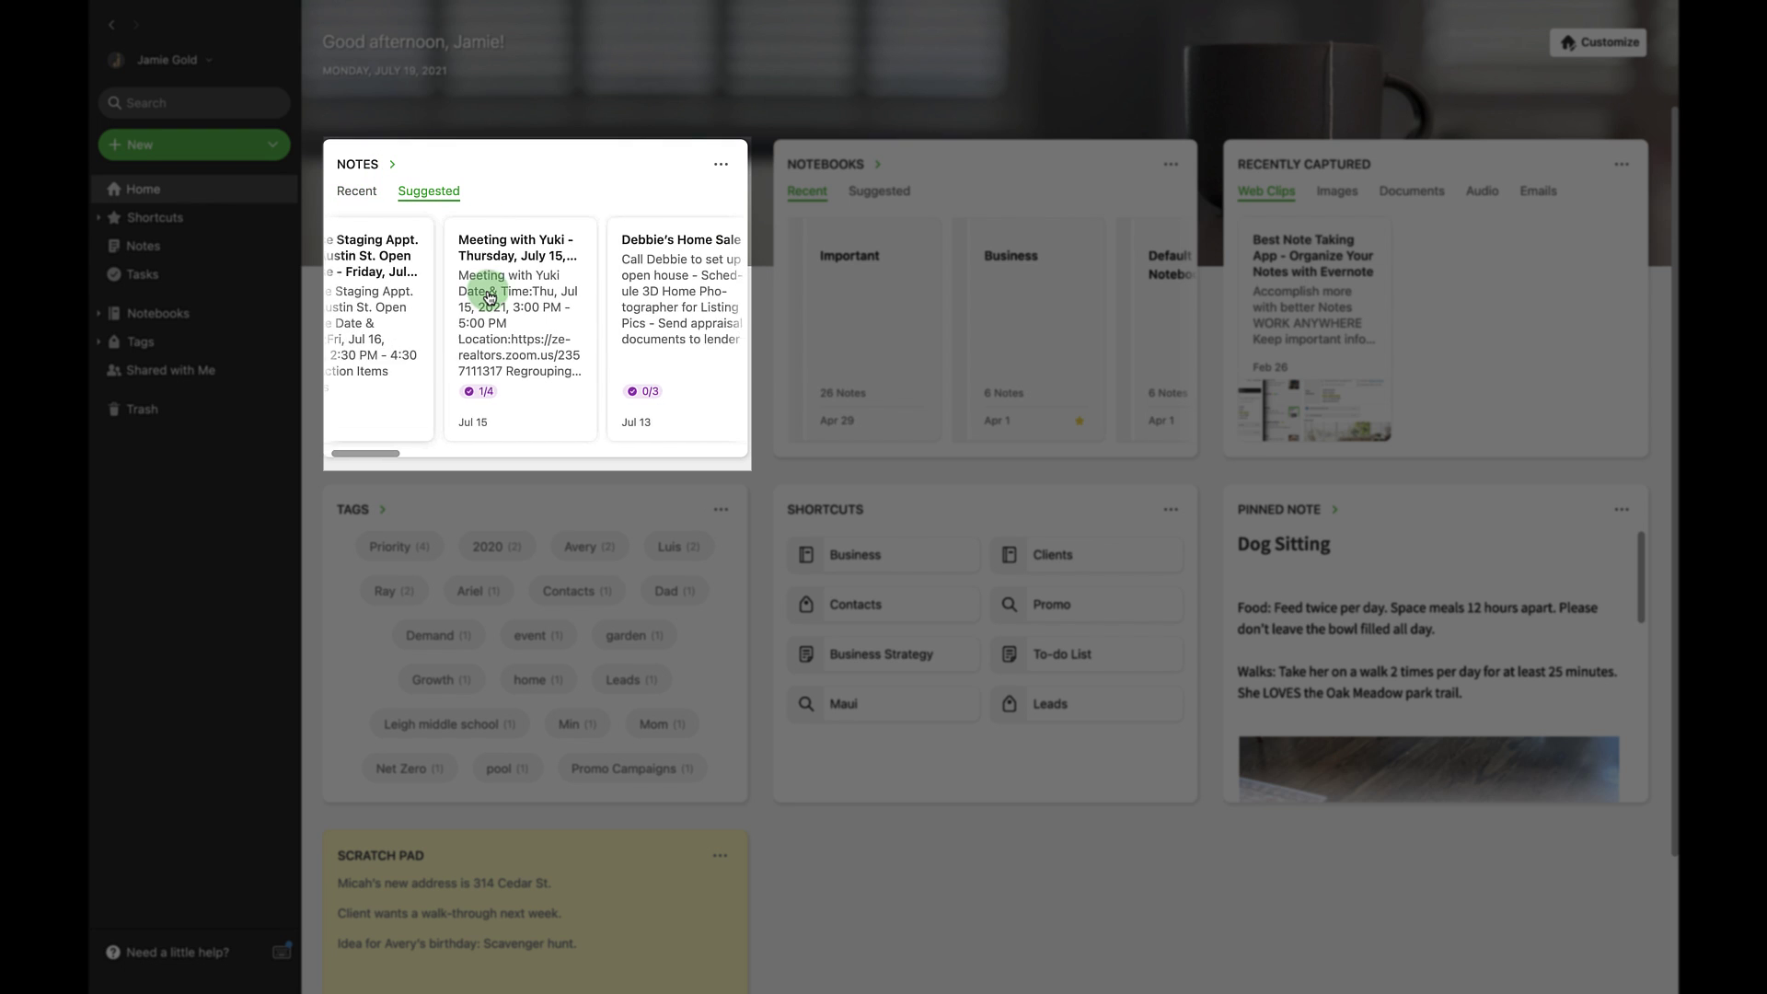
{"action": "scroll", "coordinate": [494, 294], "scroll_direction": "right", "scroll_amount": 3}
{"action": "scroll", "coordinate": [495, 297], "scroll_direction": "right", "scroll_amount": 3}
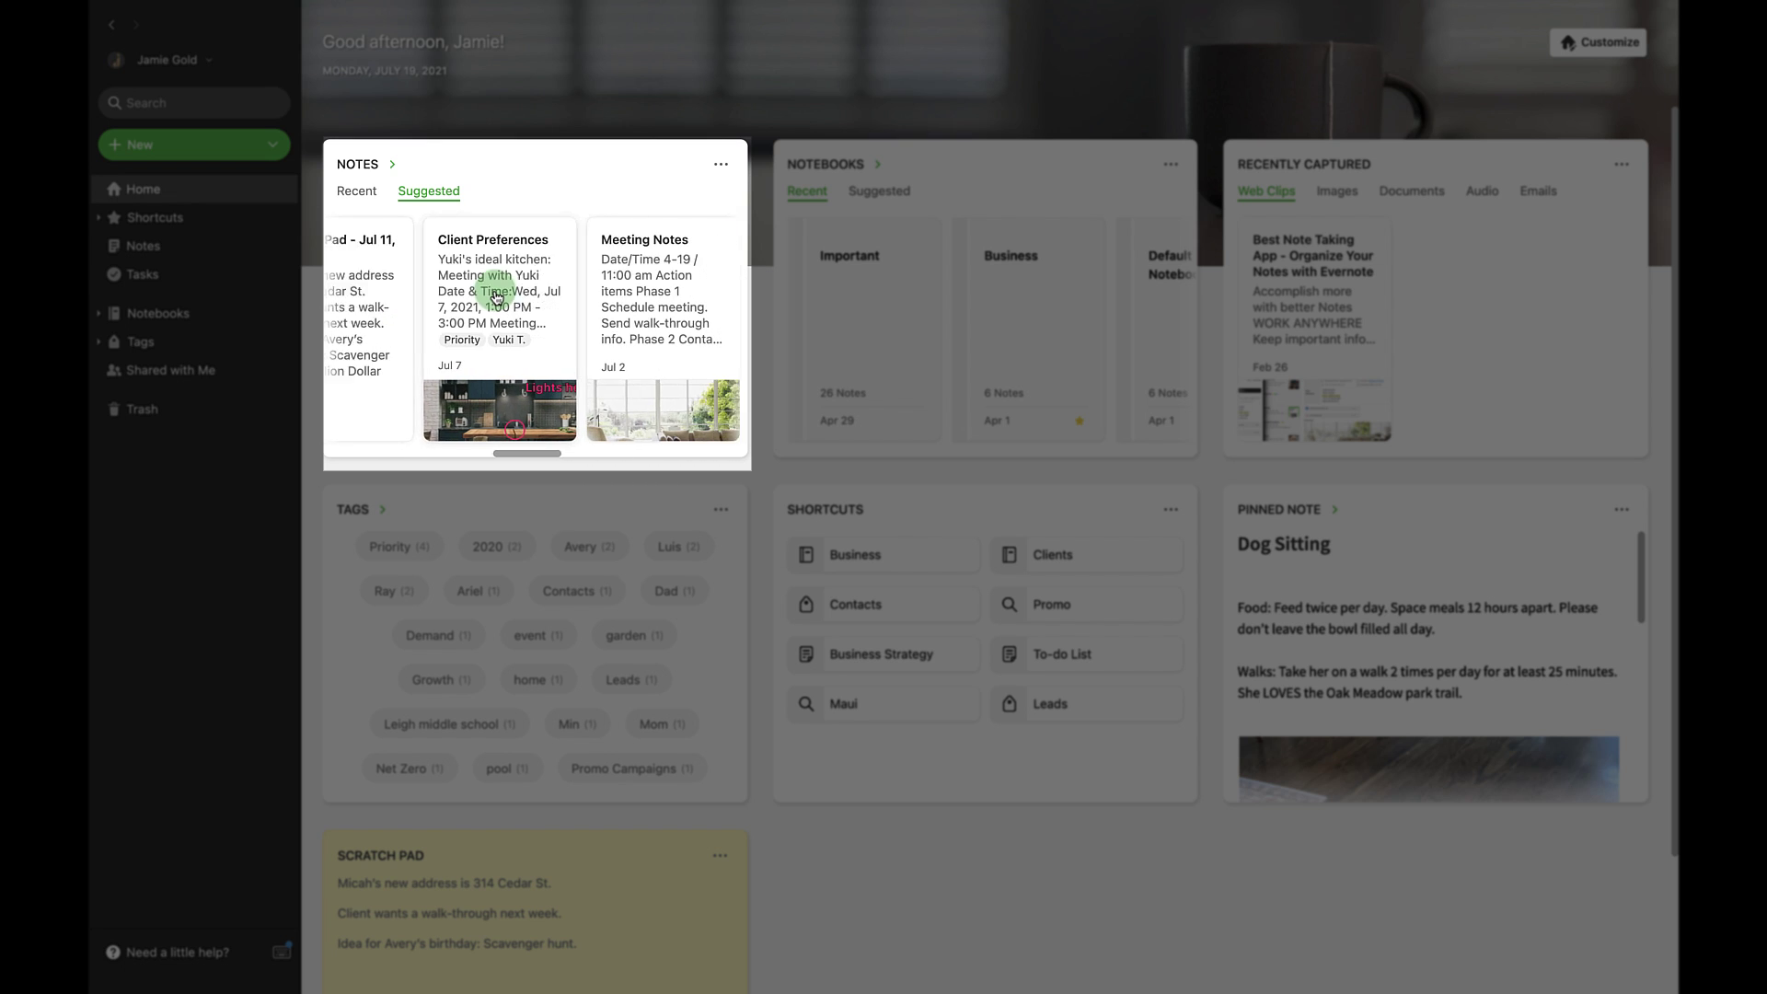
{"action": "scroll", "coordinate": [495, 297], "scroll_direction": "right", "scroll_amount": 3}
{"action": "scroll", "coordinate": [495, 296], "scroll_direction": "right", "scroll_amount": 3}
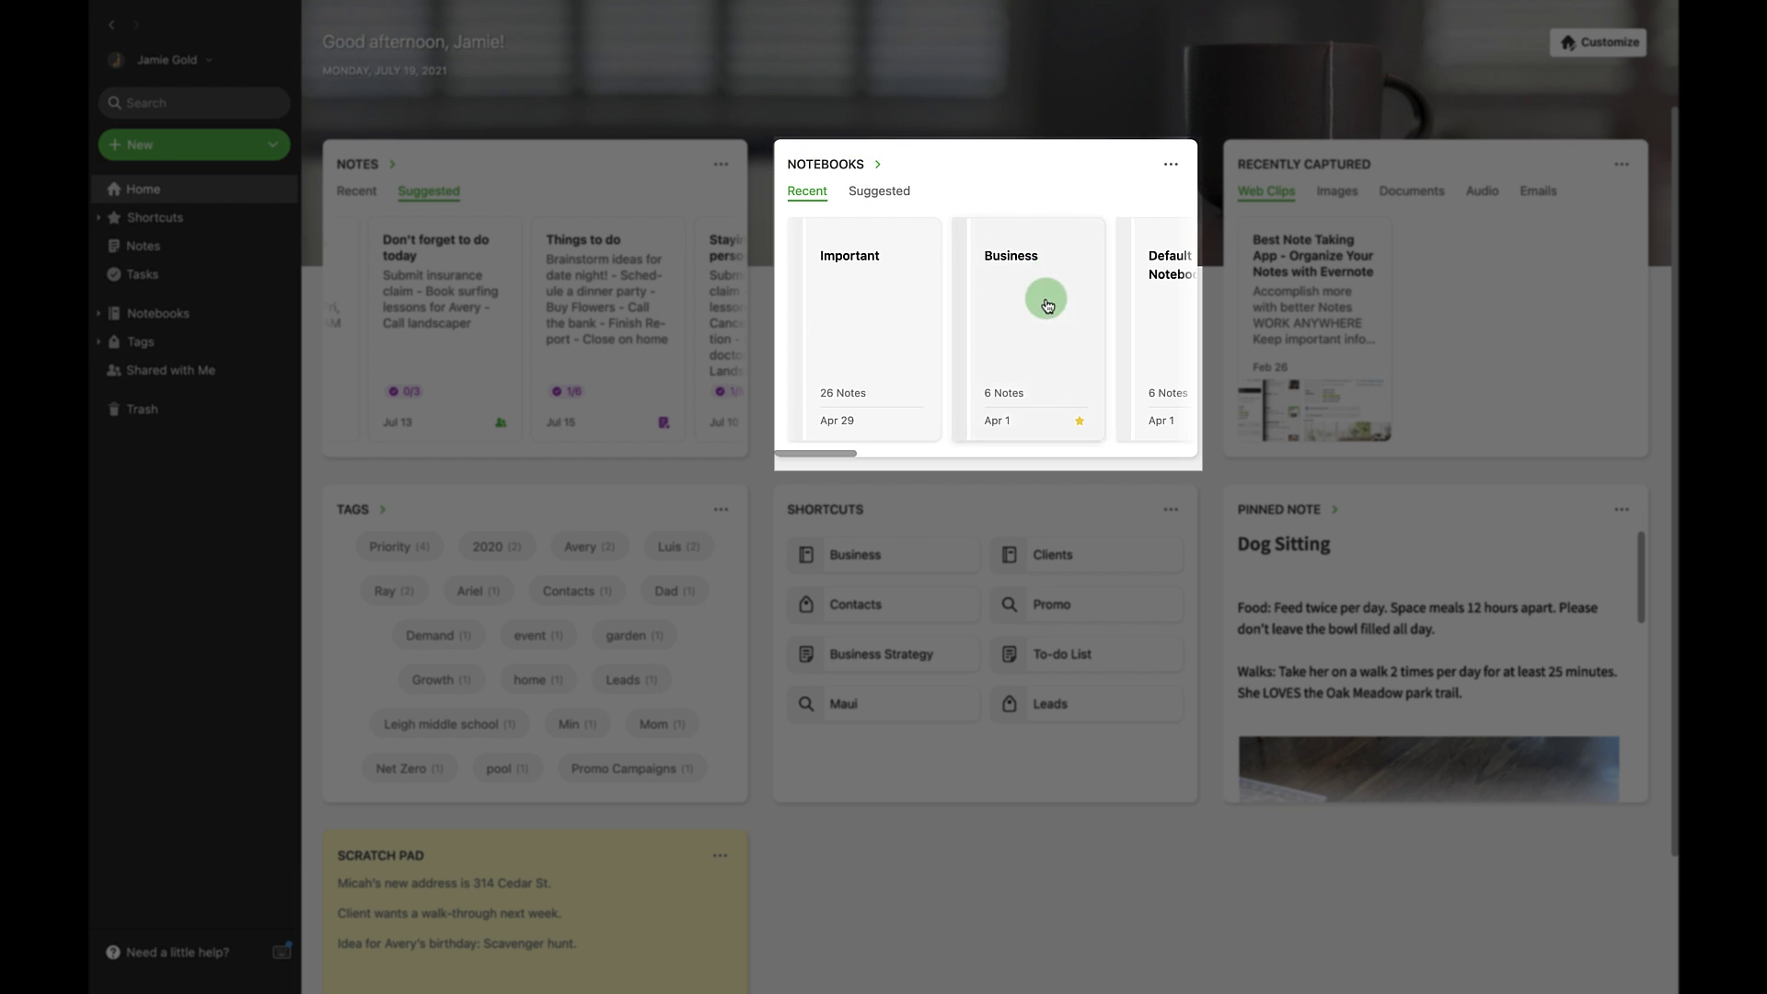
Show suggested notebooks such as Business, Kids' Documents and Personal Documents in the Notebooks widget.
{"action": "scroll", "coordinate": [1046, 307], "scroll_direction": "right", "scroll_amount": 3}
{"action": "scroll", "coordinate": [1045, 308], "scroll_direction": "right", "scroll_amount": 2}
{"action": "left_click", "coordinate": [883, 193]}
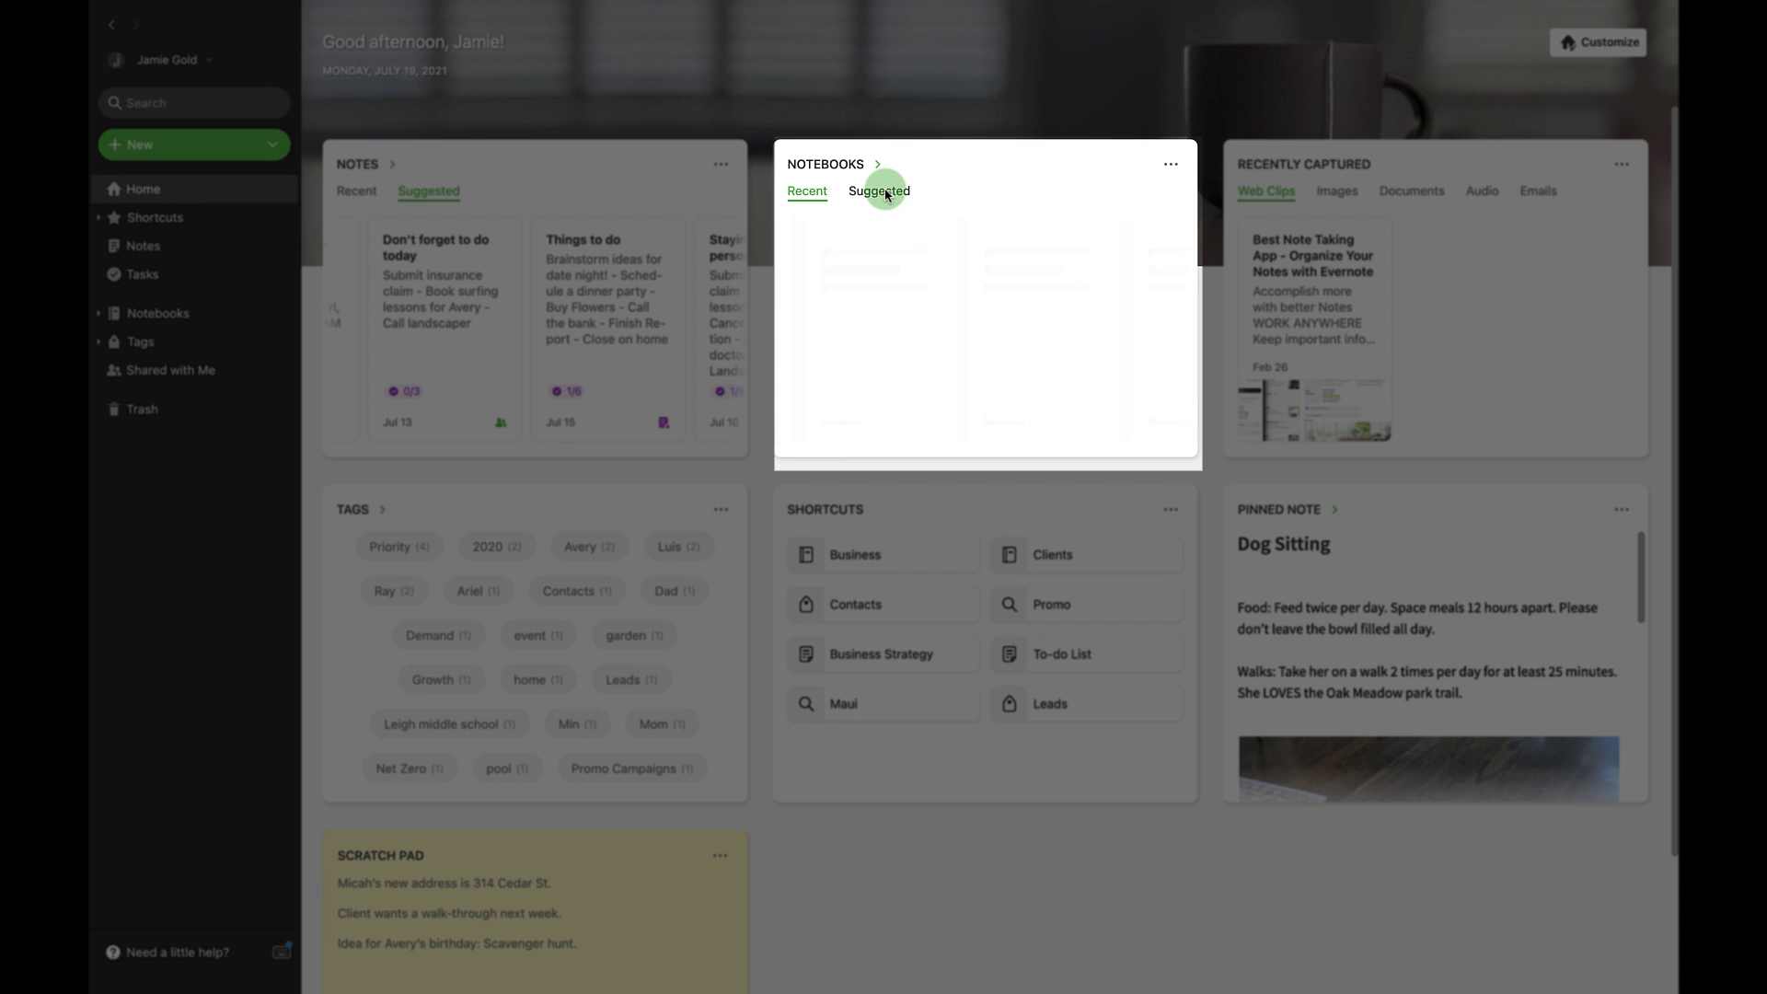
{"action": "scroll", "coordinate": [990, 309], "scroll_direction": "right", "scroll_amount": 2}
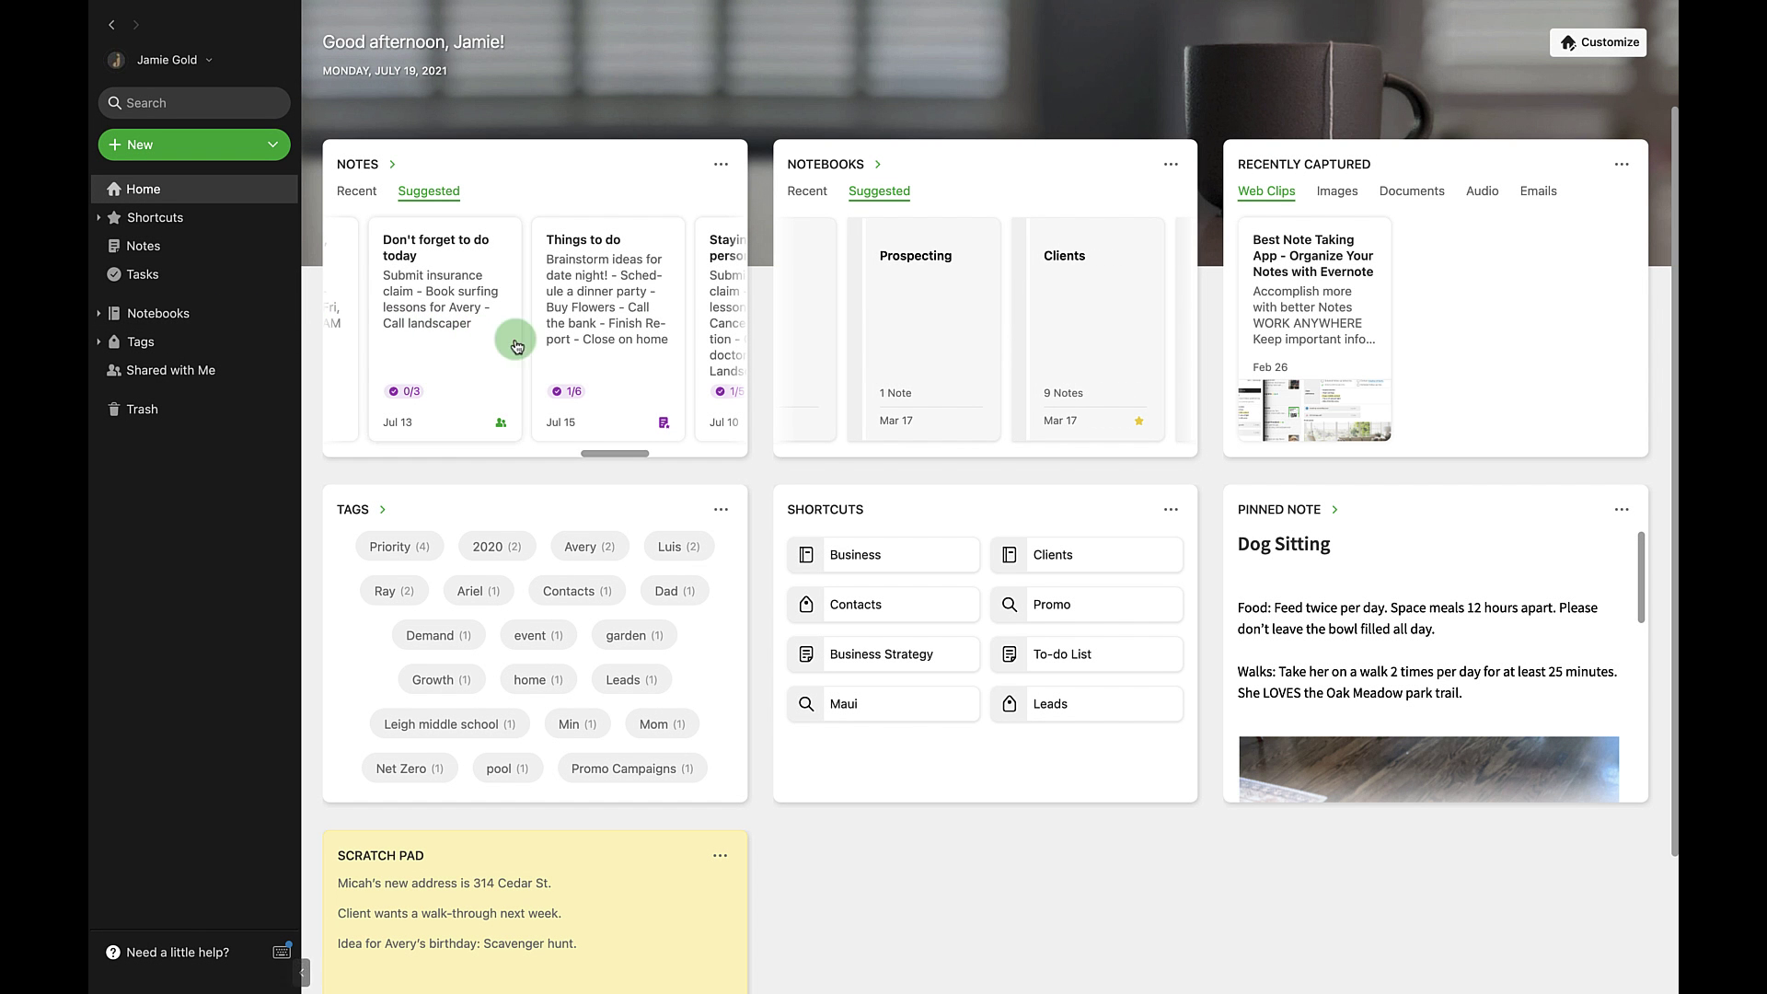
{"action": "scroll", "coordinate": [906, 357], "scroll_direction": "left", "scroll_amount": 2}
{"action": "scroll", "coordinate": [907, 359], "scroll_direction": "right", "scroll_amount": 1}
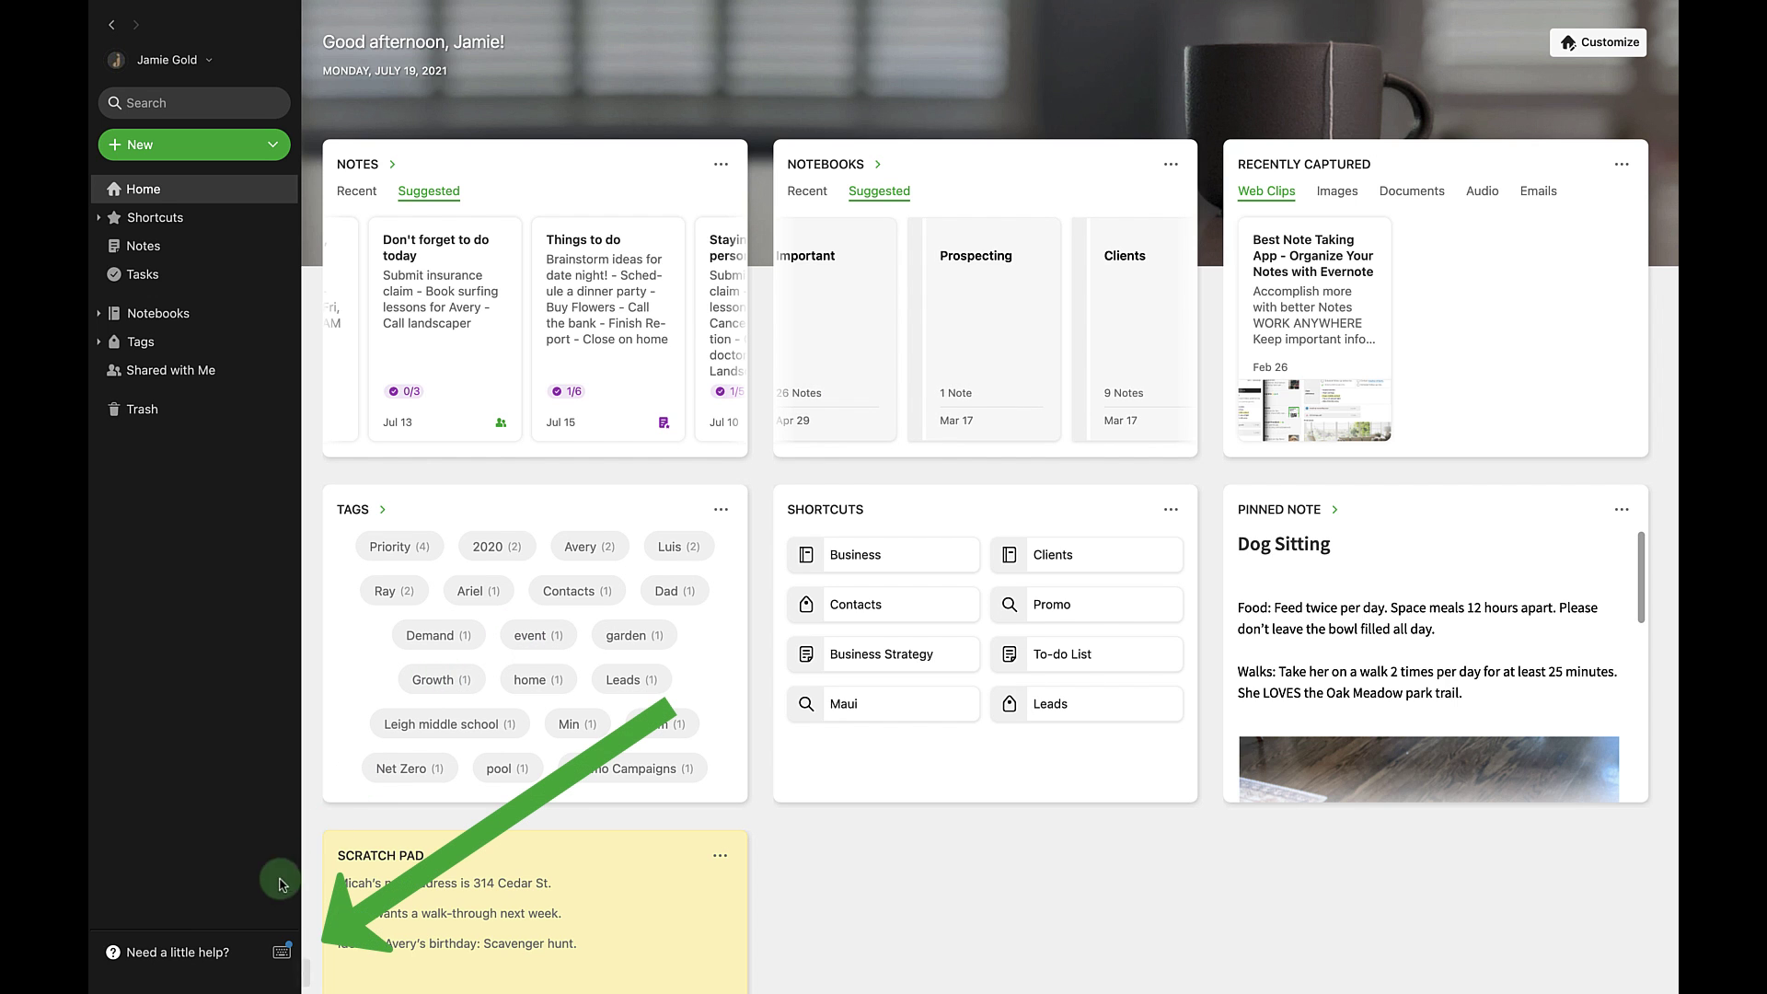
Collapse the navigation sidebar to icons so the Home dashboard widens.
{"action": "left_click", "coordinate": [305, 974]}
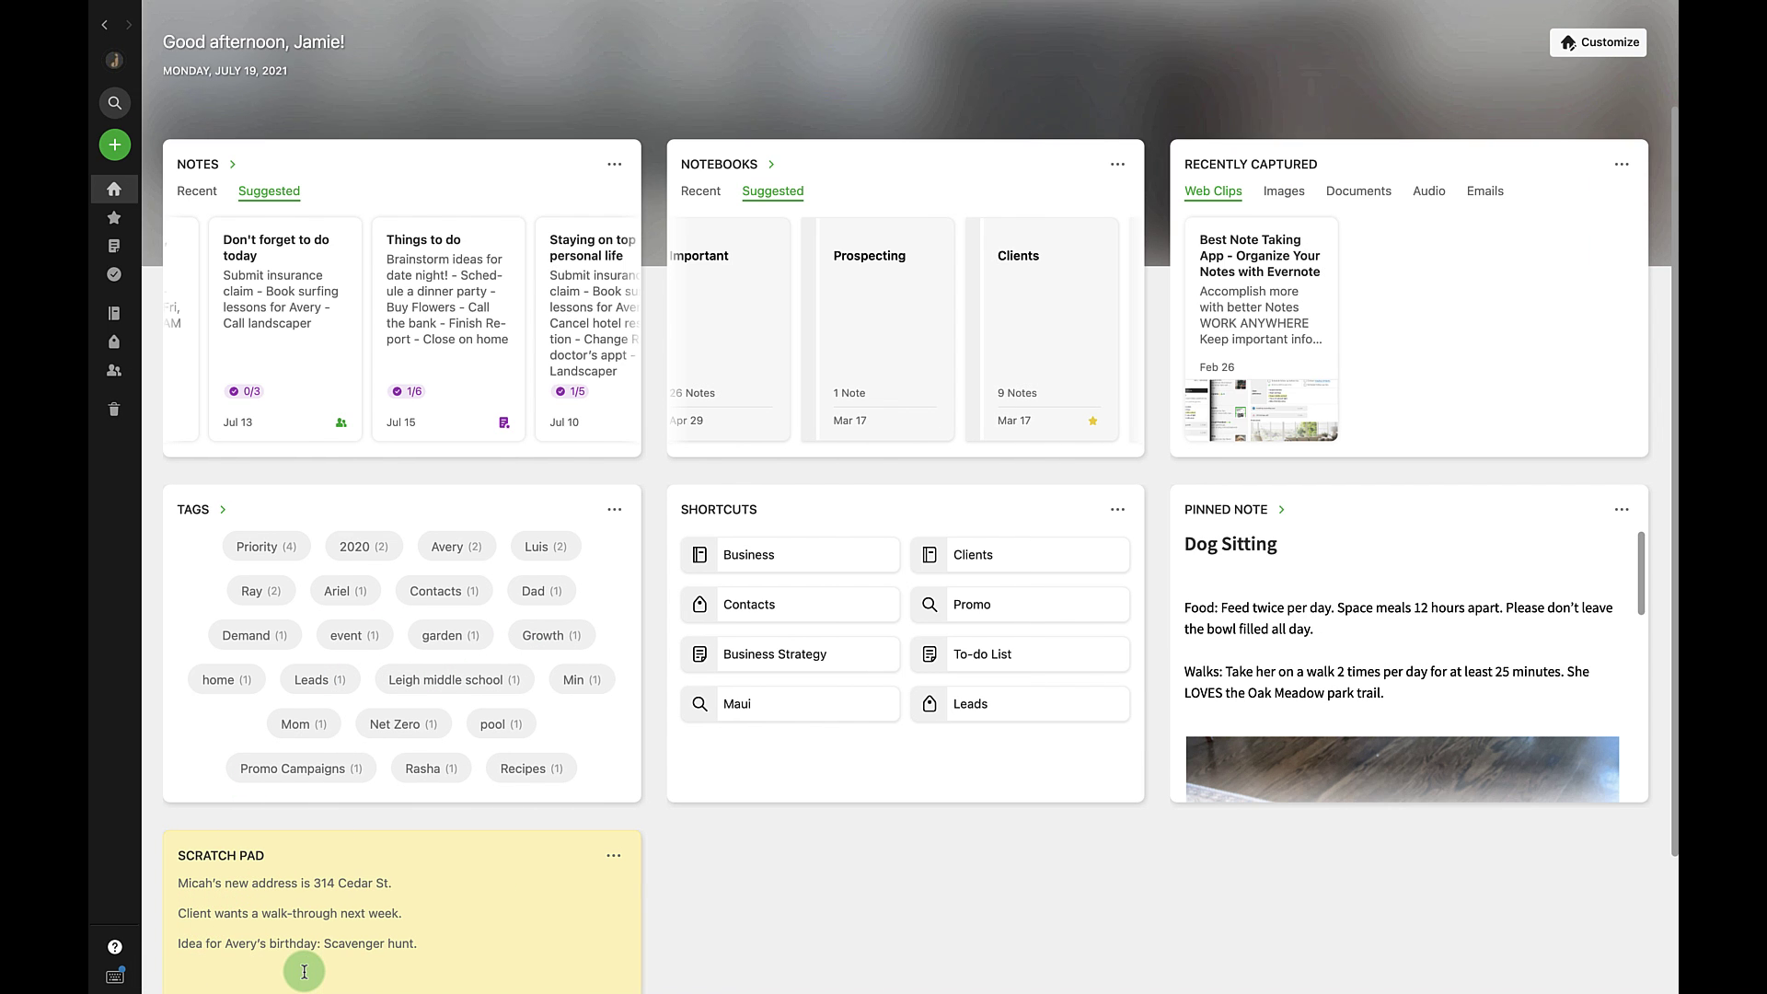
{"action": "left_click_drag", "start_coordinate": [759, 454], "coordinate": [899, 412]}
{"action": "scroll", "coordinate": [899, 411], "scroll_direction": "right", "scroll_amount": 5}
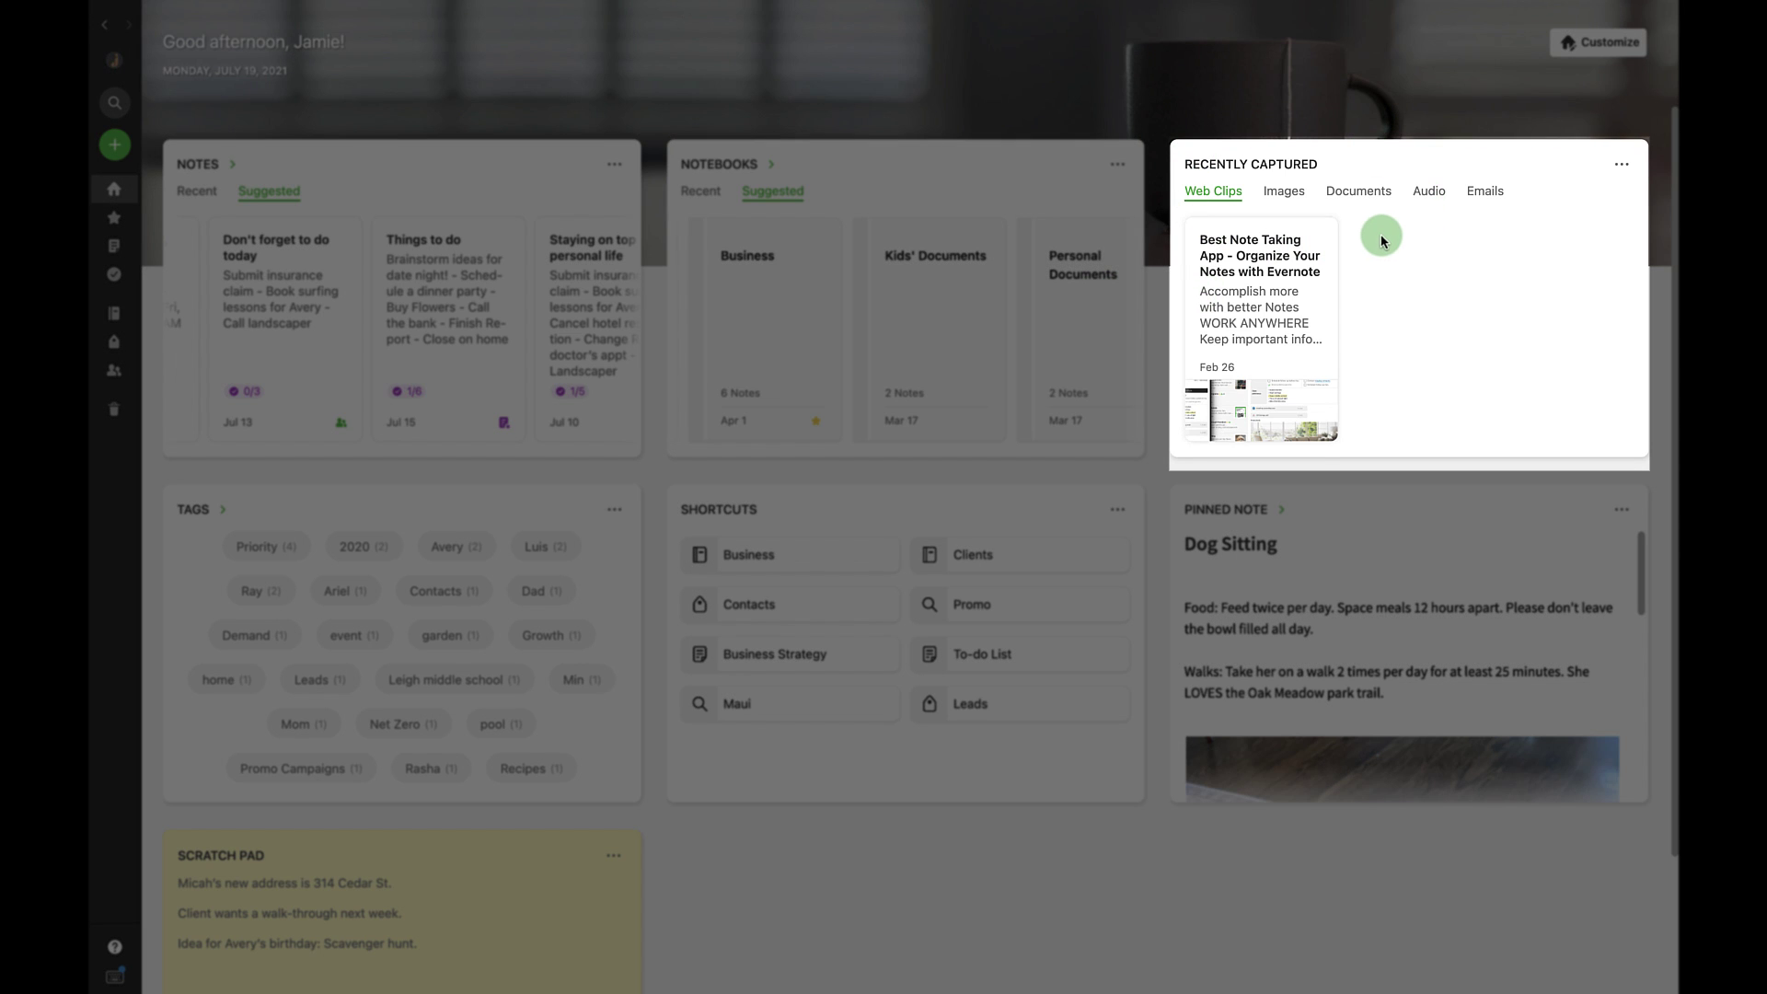
{"action": "left_click", "coordinate": [1295, 201]}
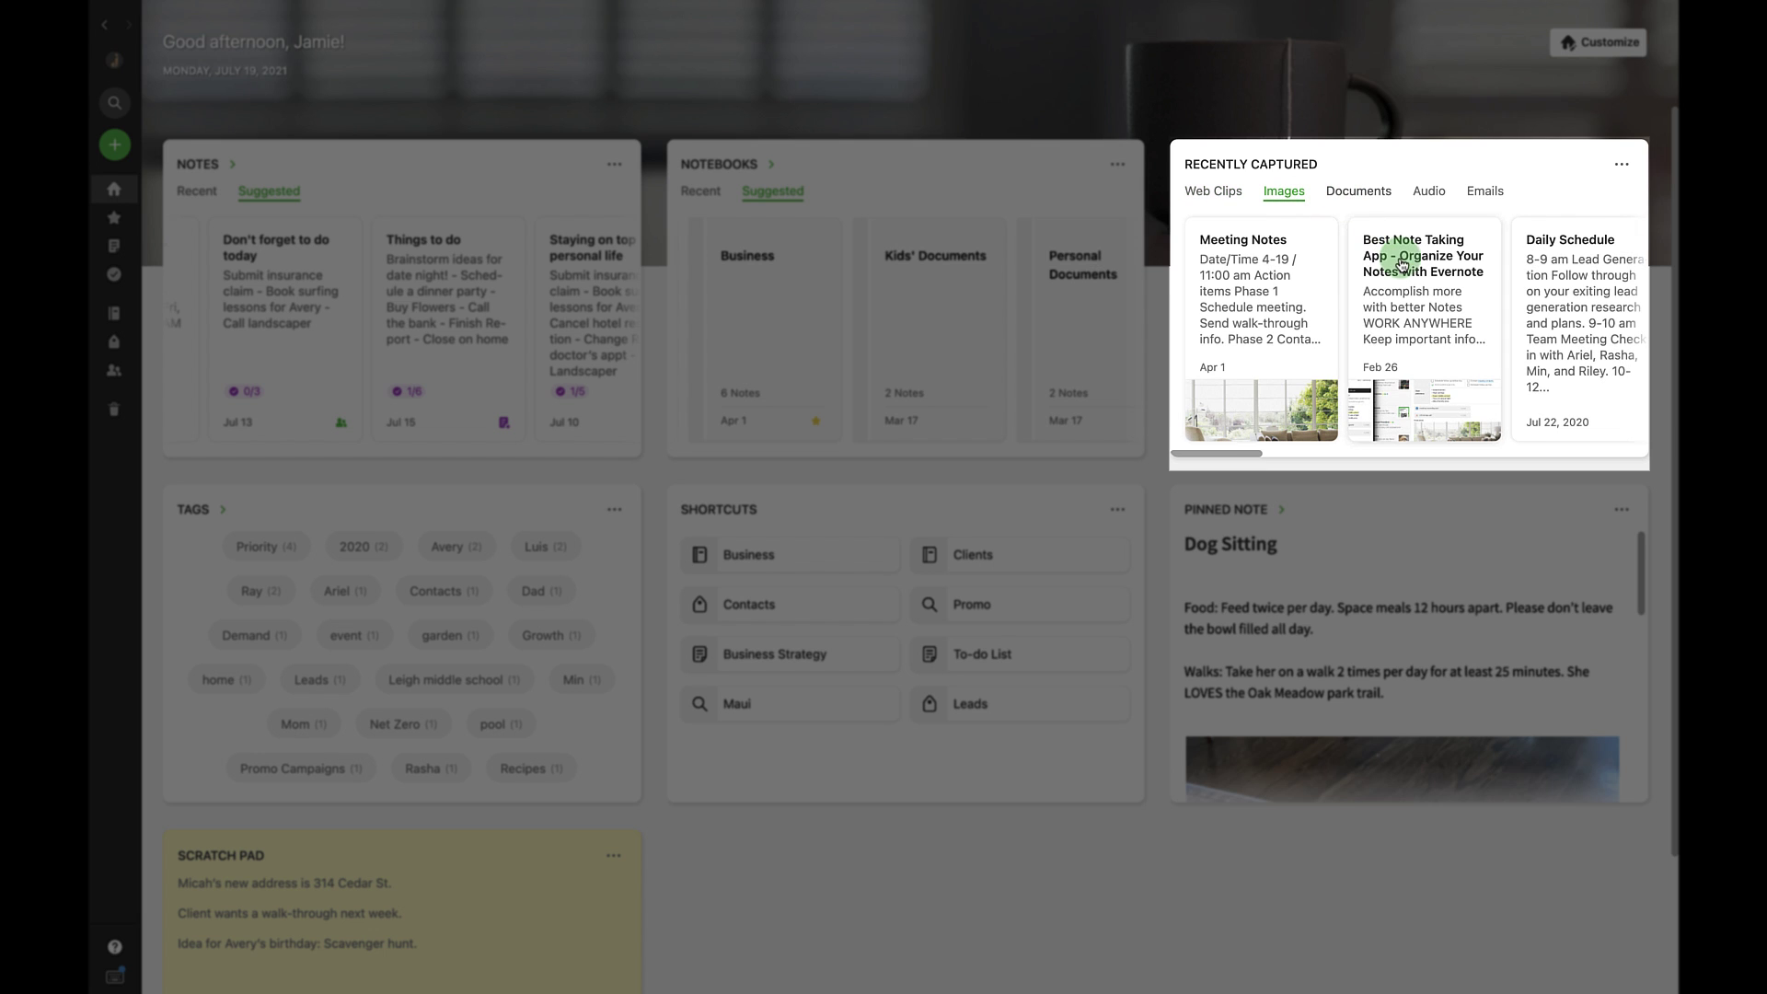
{"action": "scroll", "coordinate": [1371, 241], "scroll_direction": "right", "scroll_amount": 3}
{"action": "left_click", "coordinate": [1360, 200]}
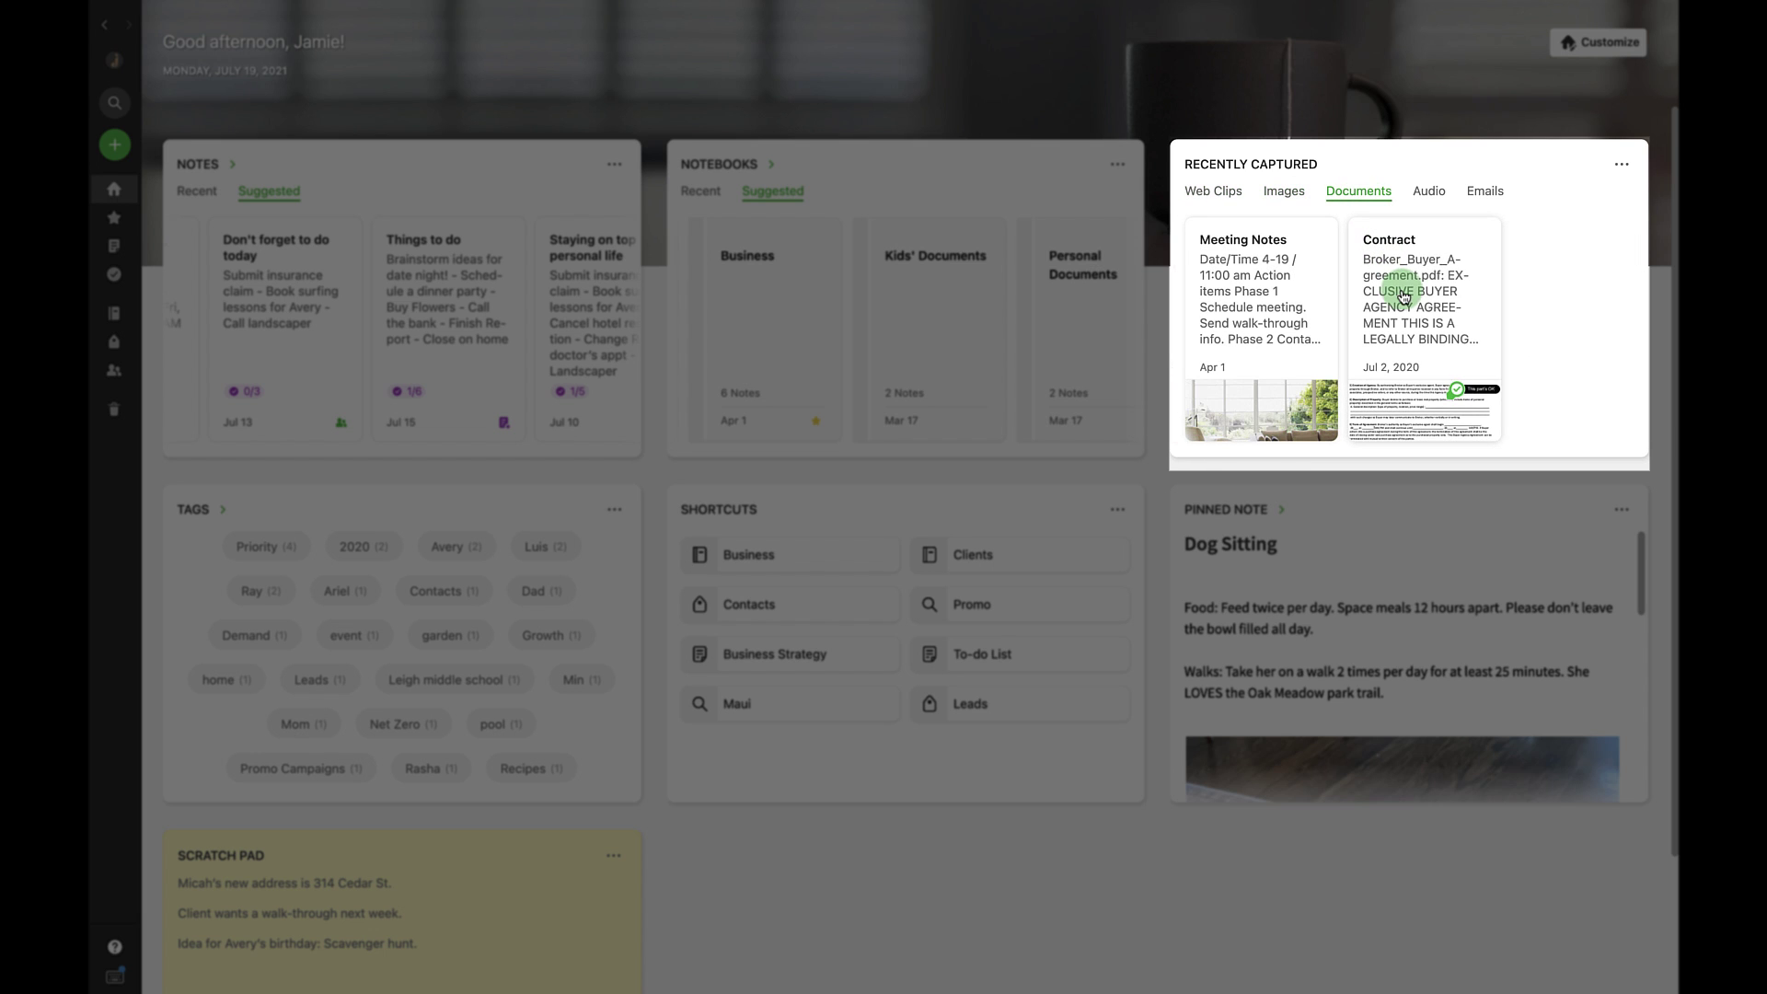
{"action": "left_click", "coordinate": [1428, 190]}
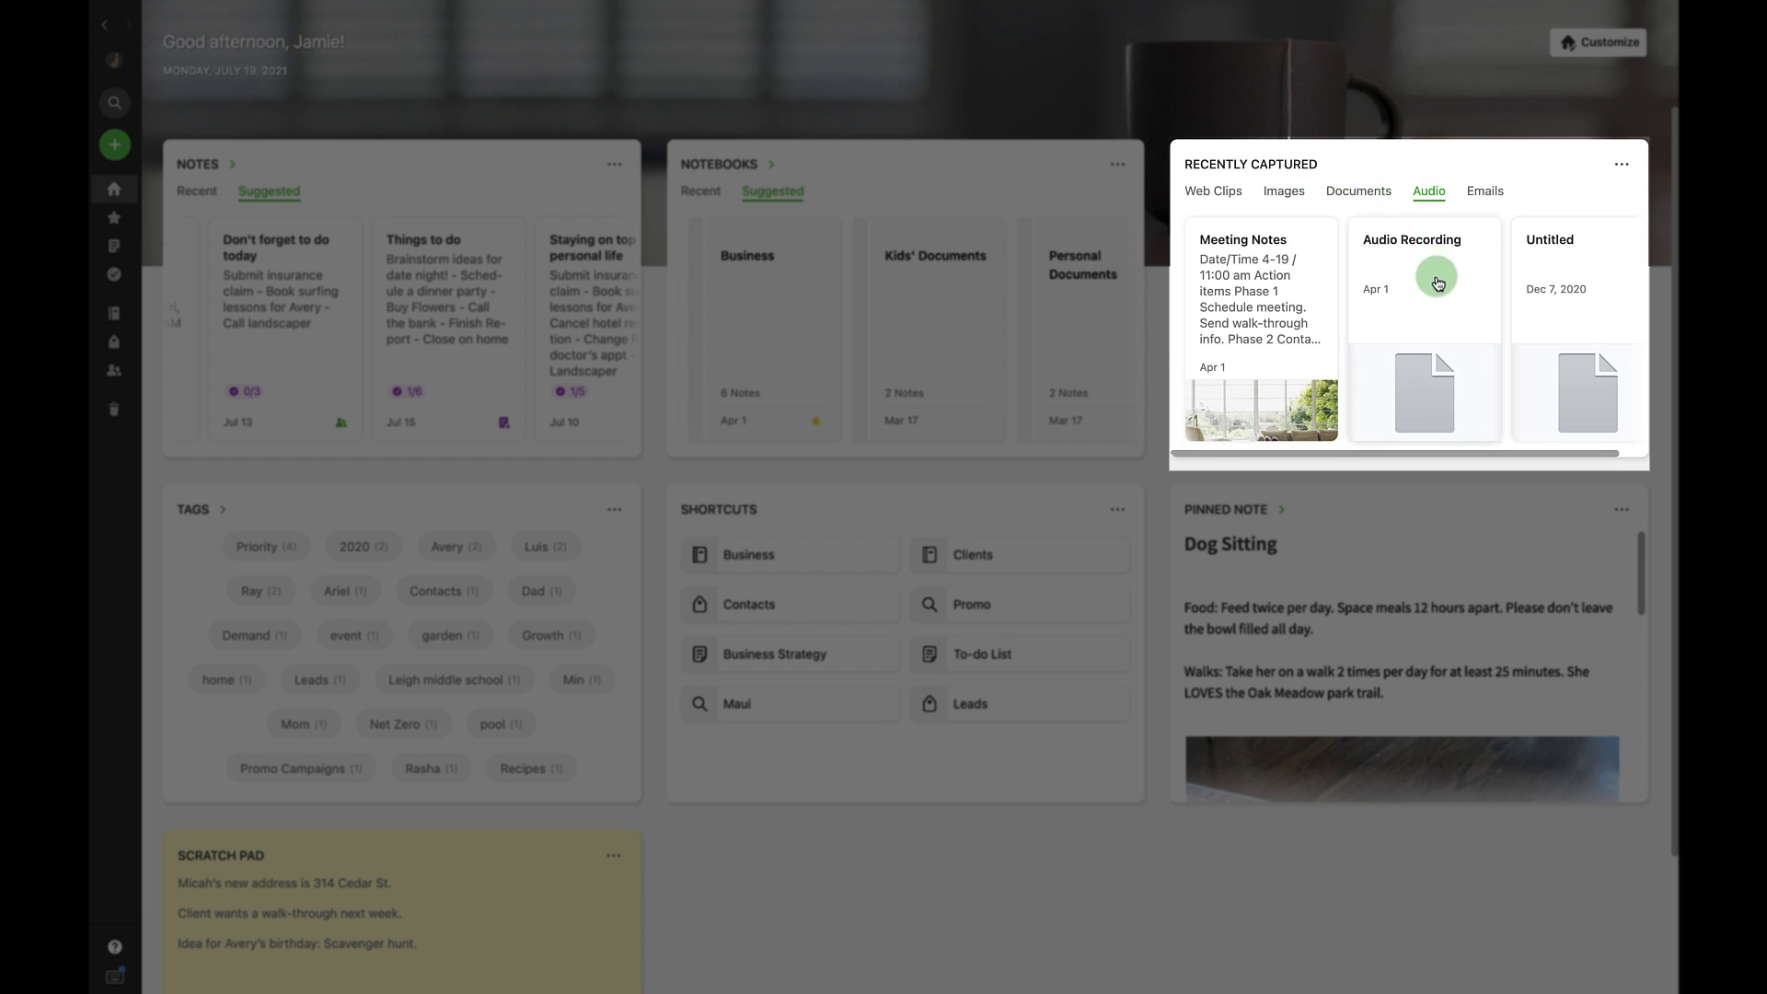
{"action": "scroll", "coordinate": [1434, 276], "scroll_direction": "right", "scroll_amount": 1}
{"action": "scroll", "coordinate": [1434, 280], "scroll_direction": "left", "scroll_amount": 1}
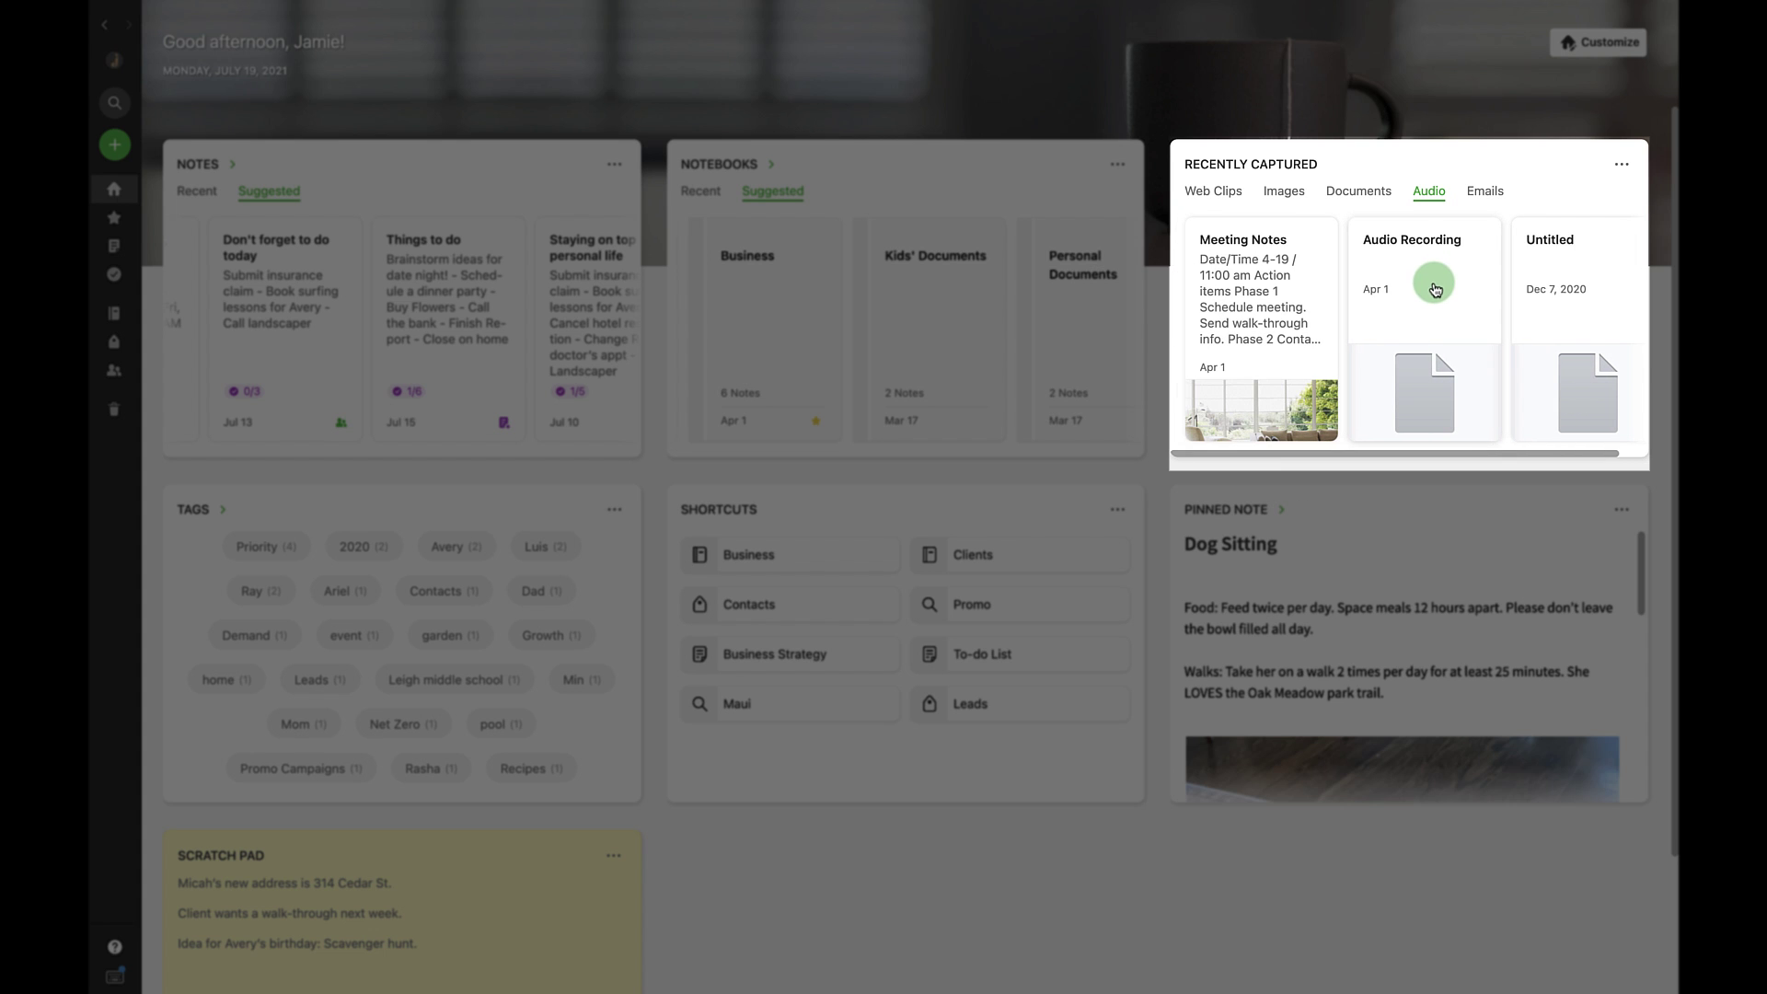
{"action": "left_click", "coordinate": [1478, 201]}
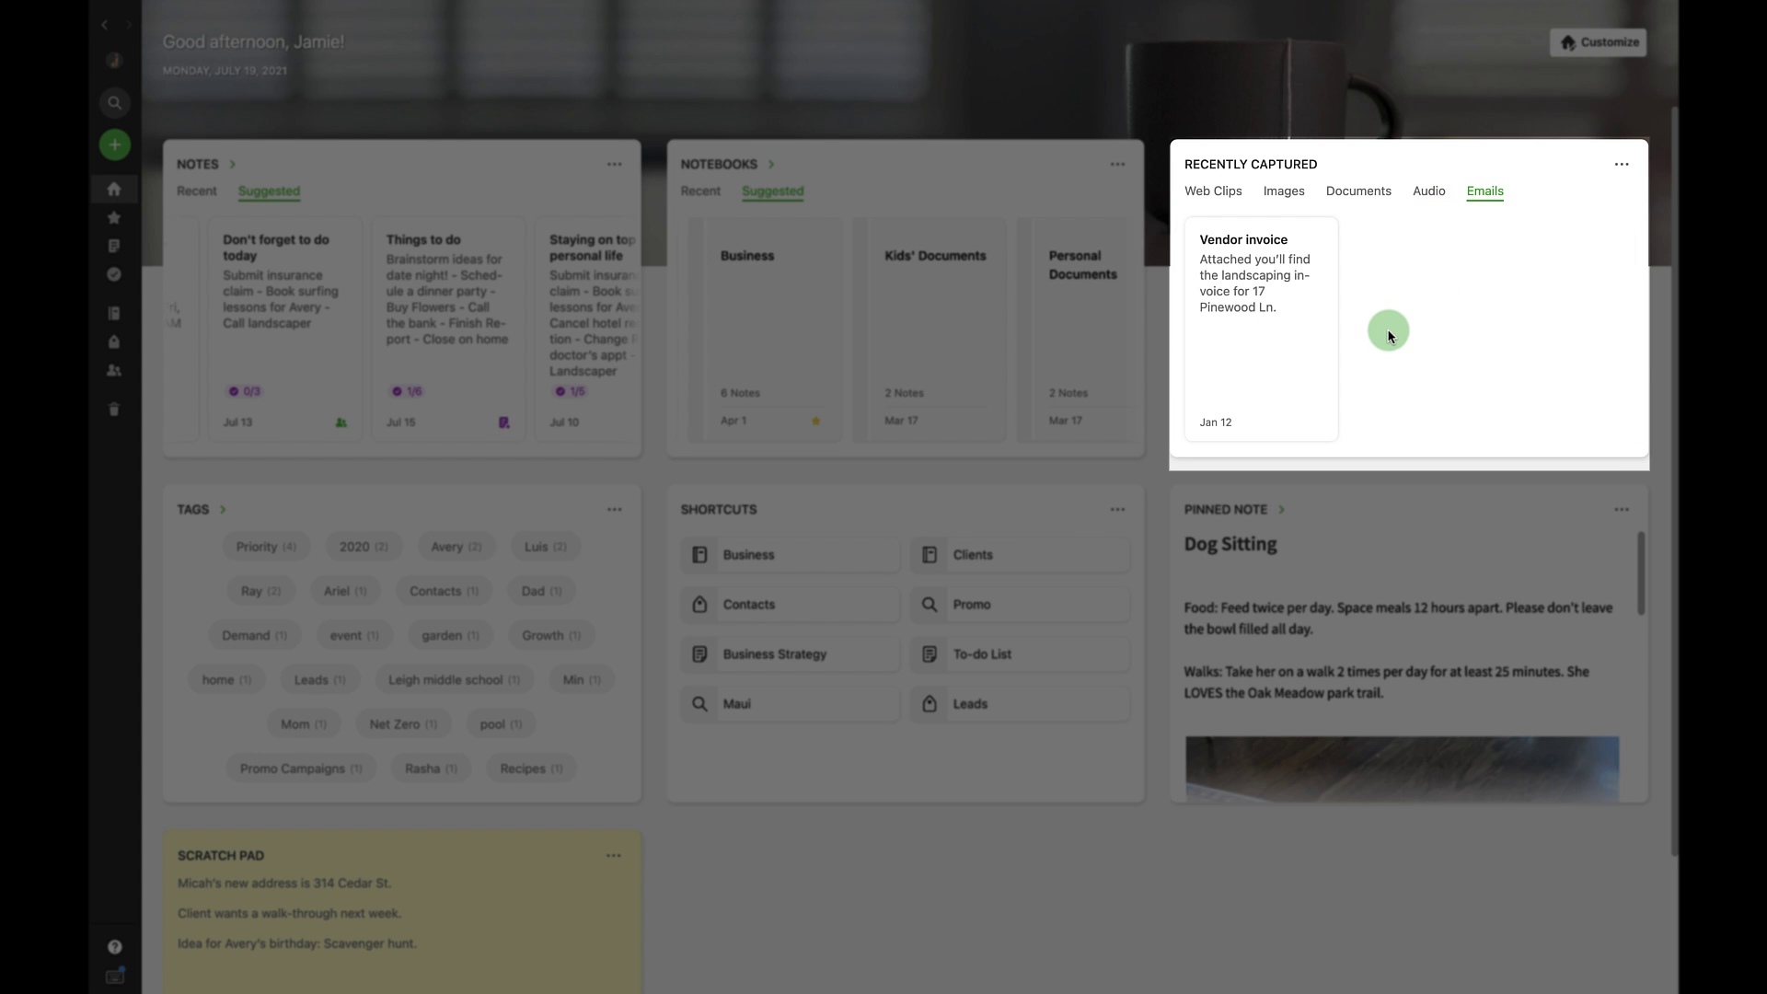
{"action": "left_click", "coordinate": [1213, 191]}
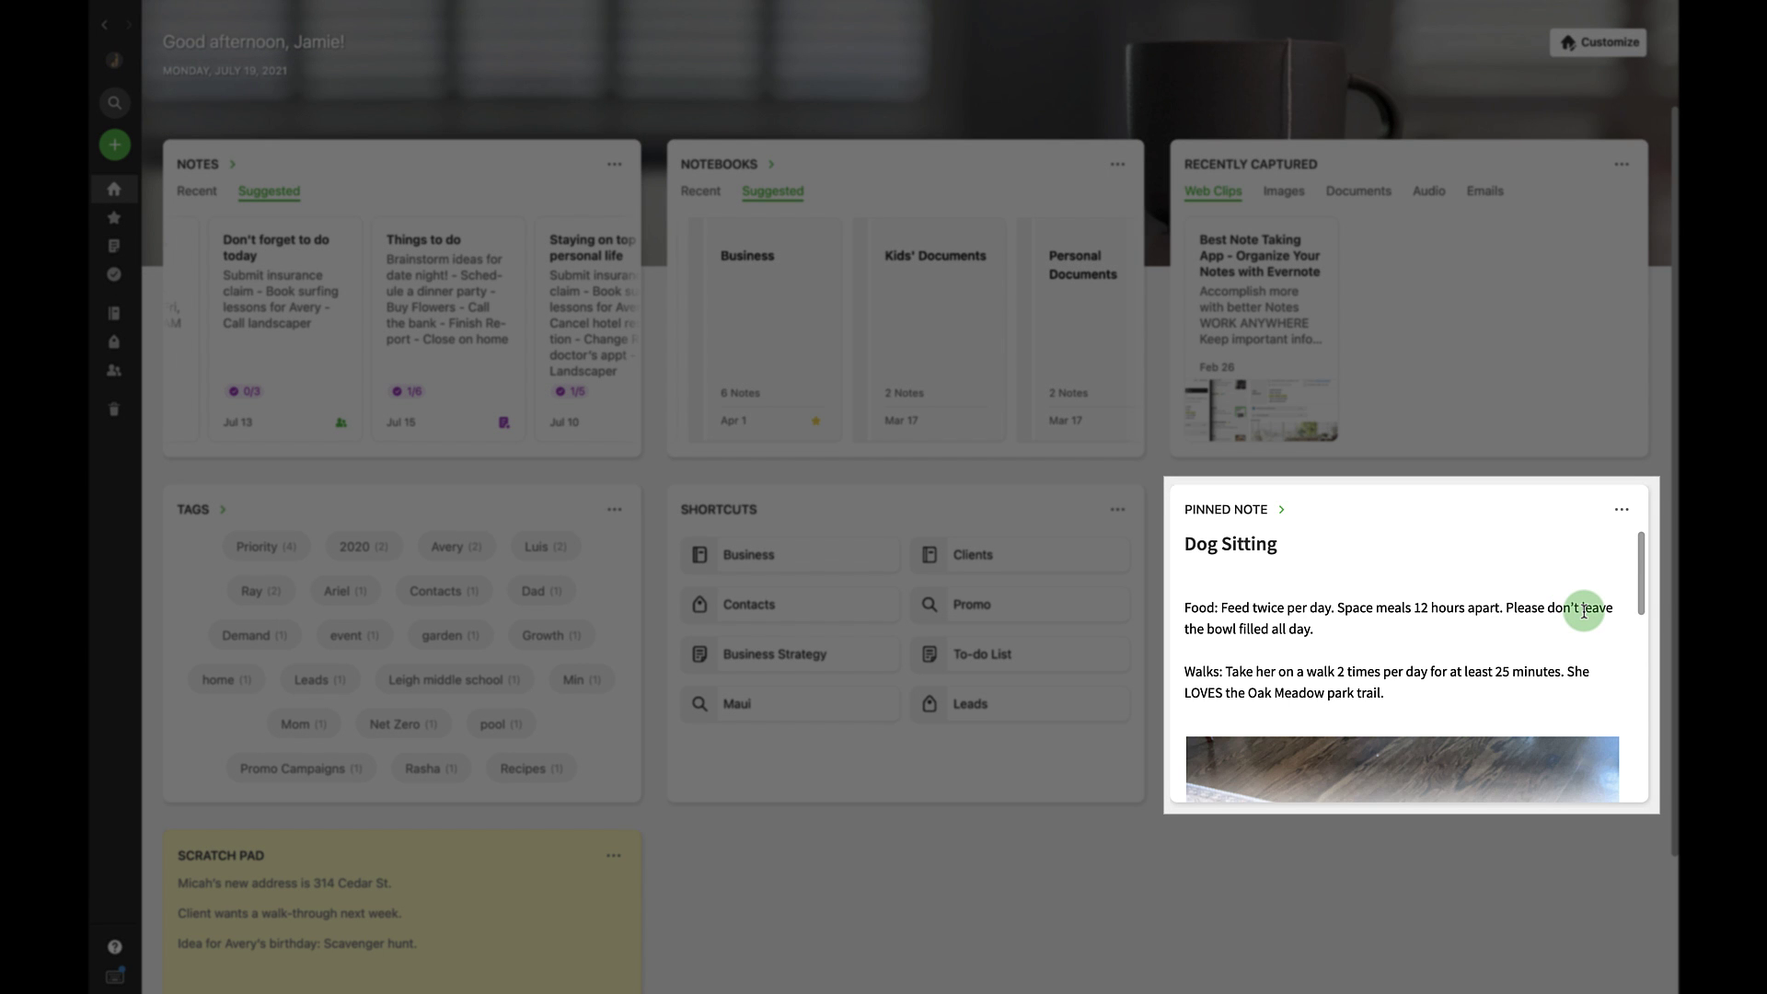
Replace the Dog Sitting pinned note with Meeting Notes from Default Notebook.
{"action": "left_click", "coordinate": [1622, 512]}
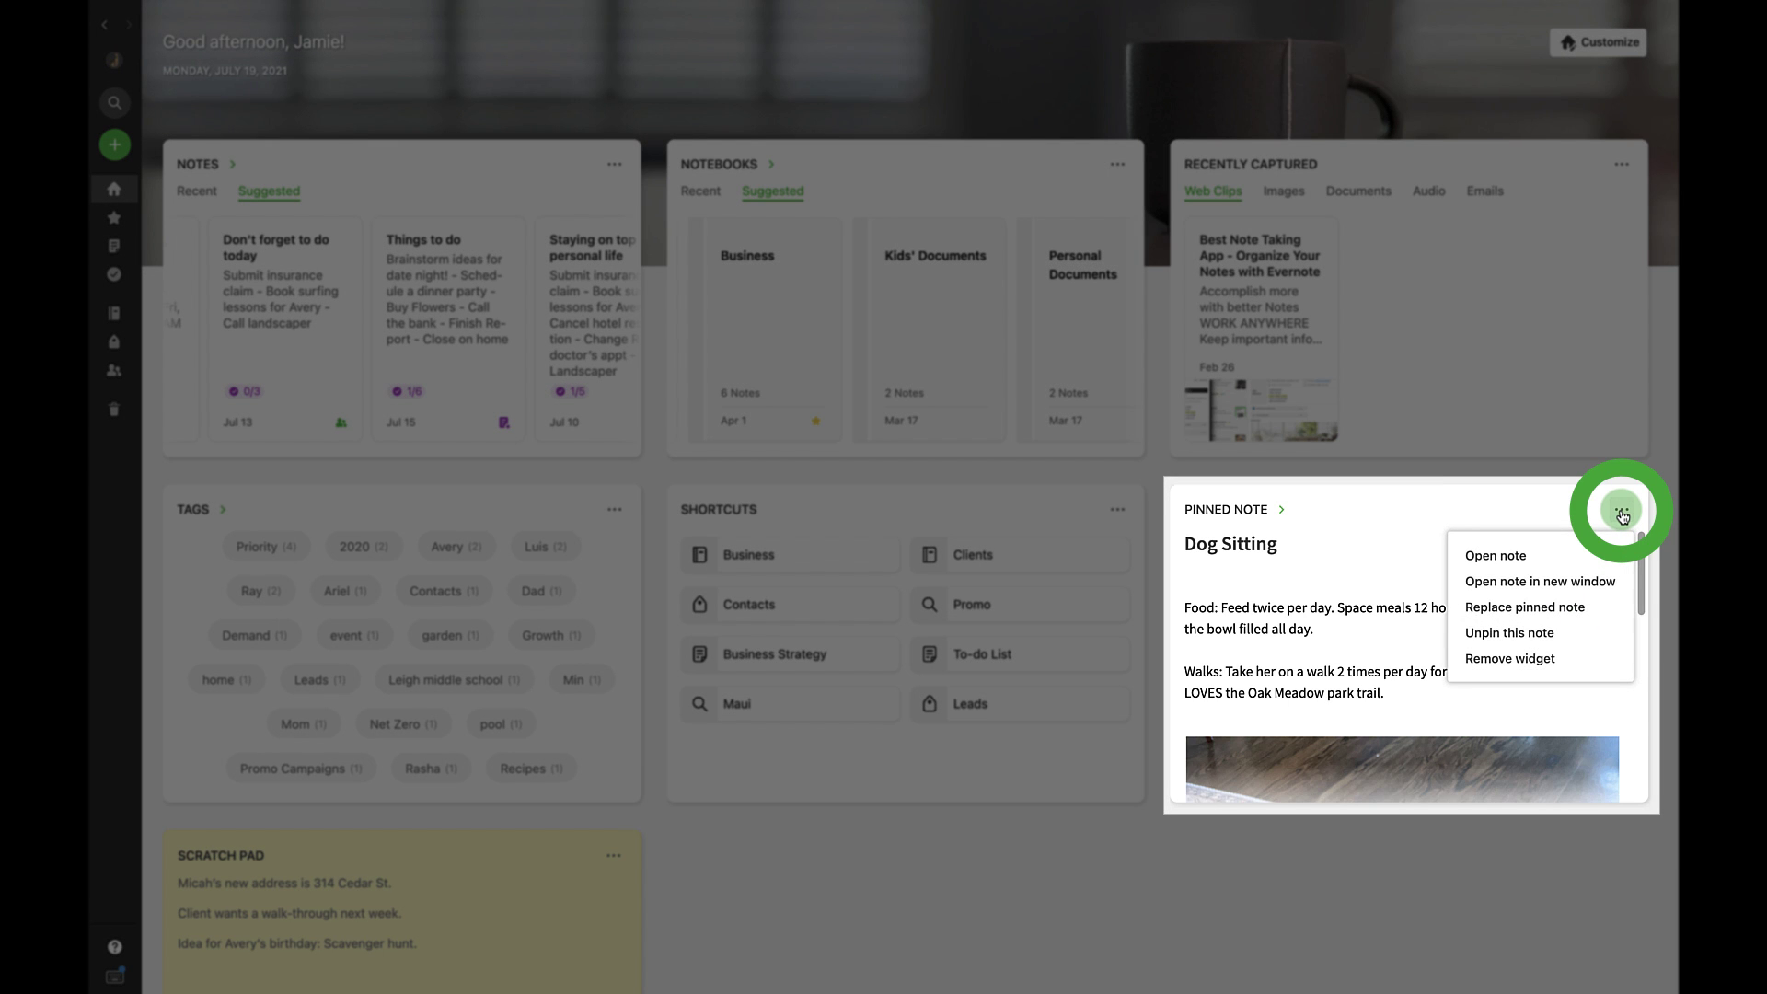
{"action": "left_click", "coordinate": [1526, 607]}
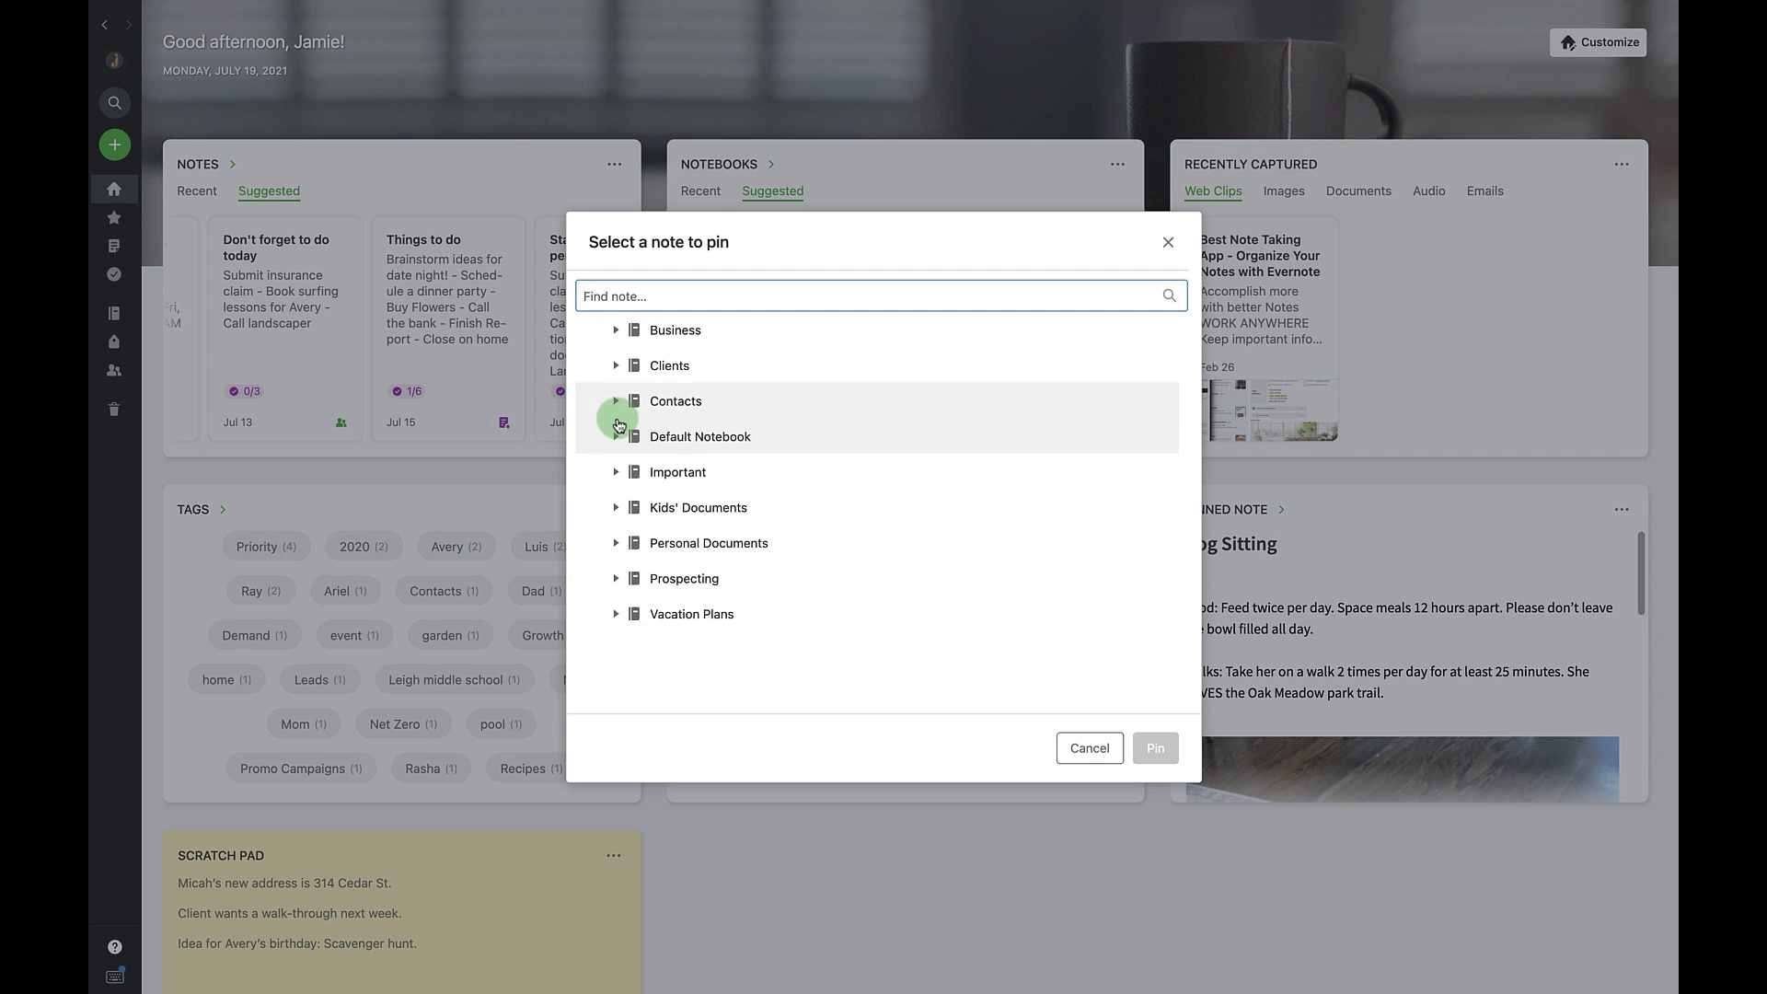
{"action": "left_click", "coordinate": [606, 433]}
{"action": "left_click", "coordinate": [707, 550]}
{"action": "left_click", "coordinate": [1154, 753]}
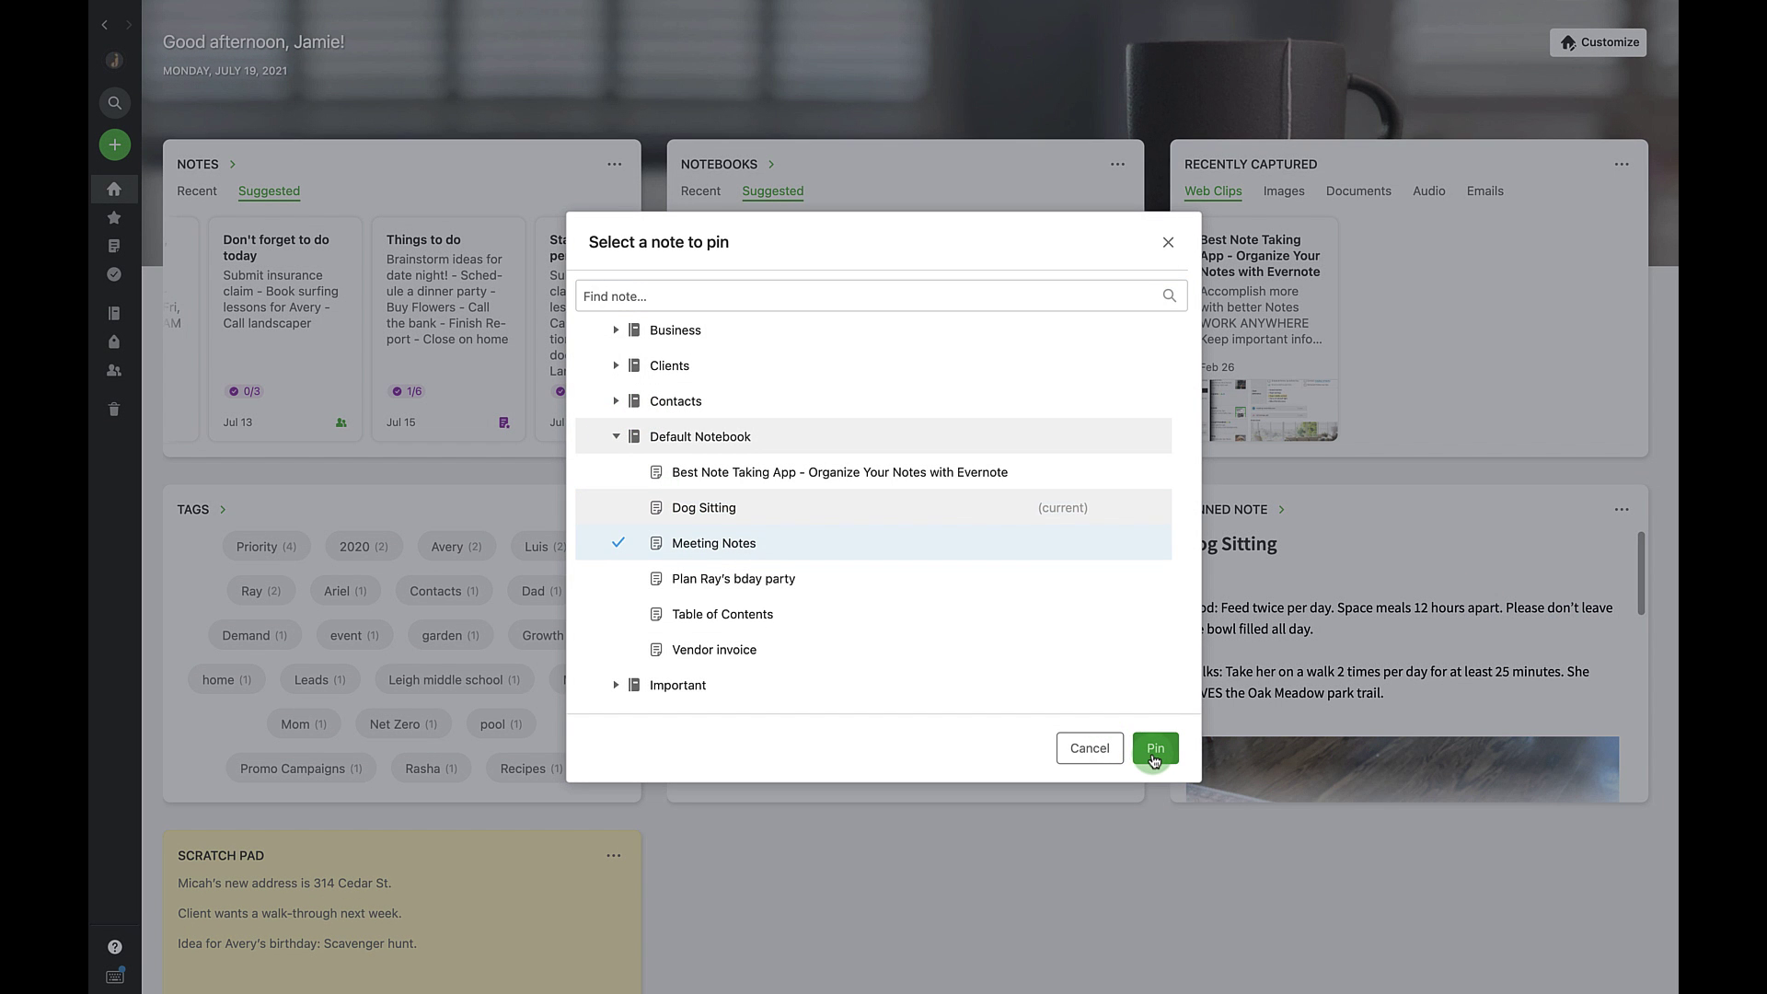
Pin the home-sale note to Home from the Notes list, then return to Home.
{"action": "scroll", "coordinate": [1278, 723], "scroll_direction": "down", "scroll_amount": 2}
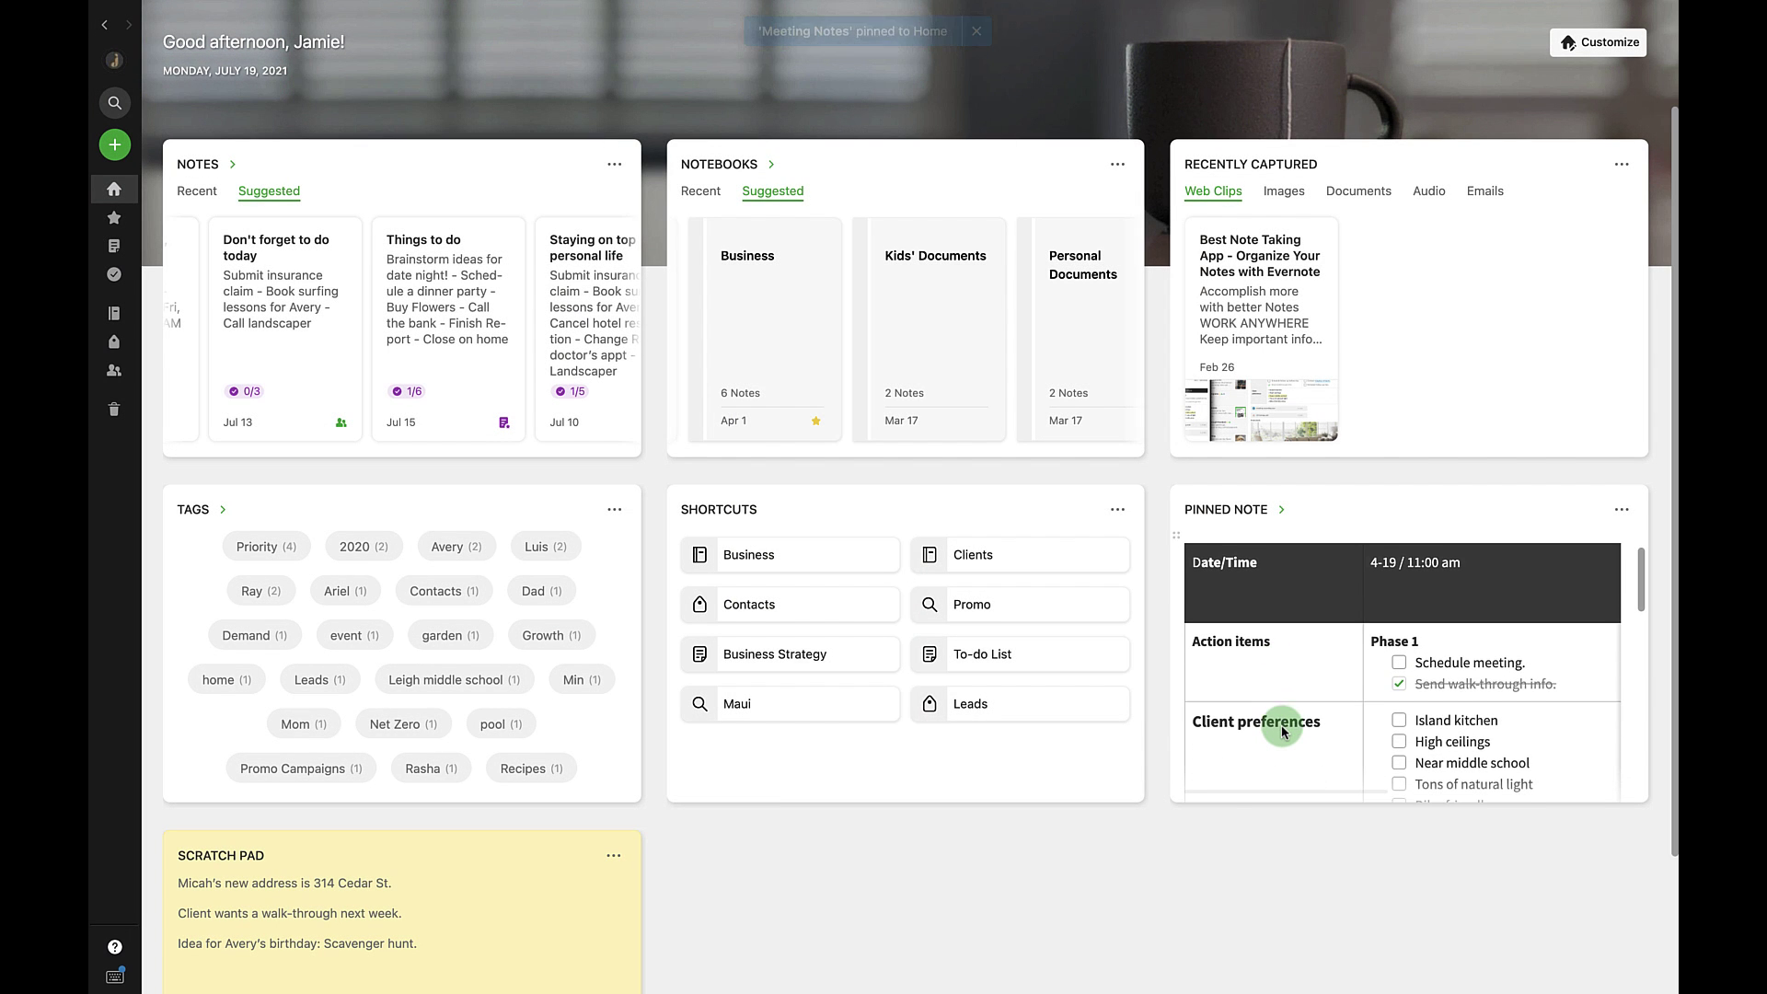
{"action": "left_click", "coordinate": [115, 248]}
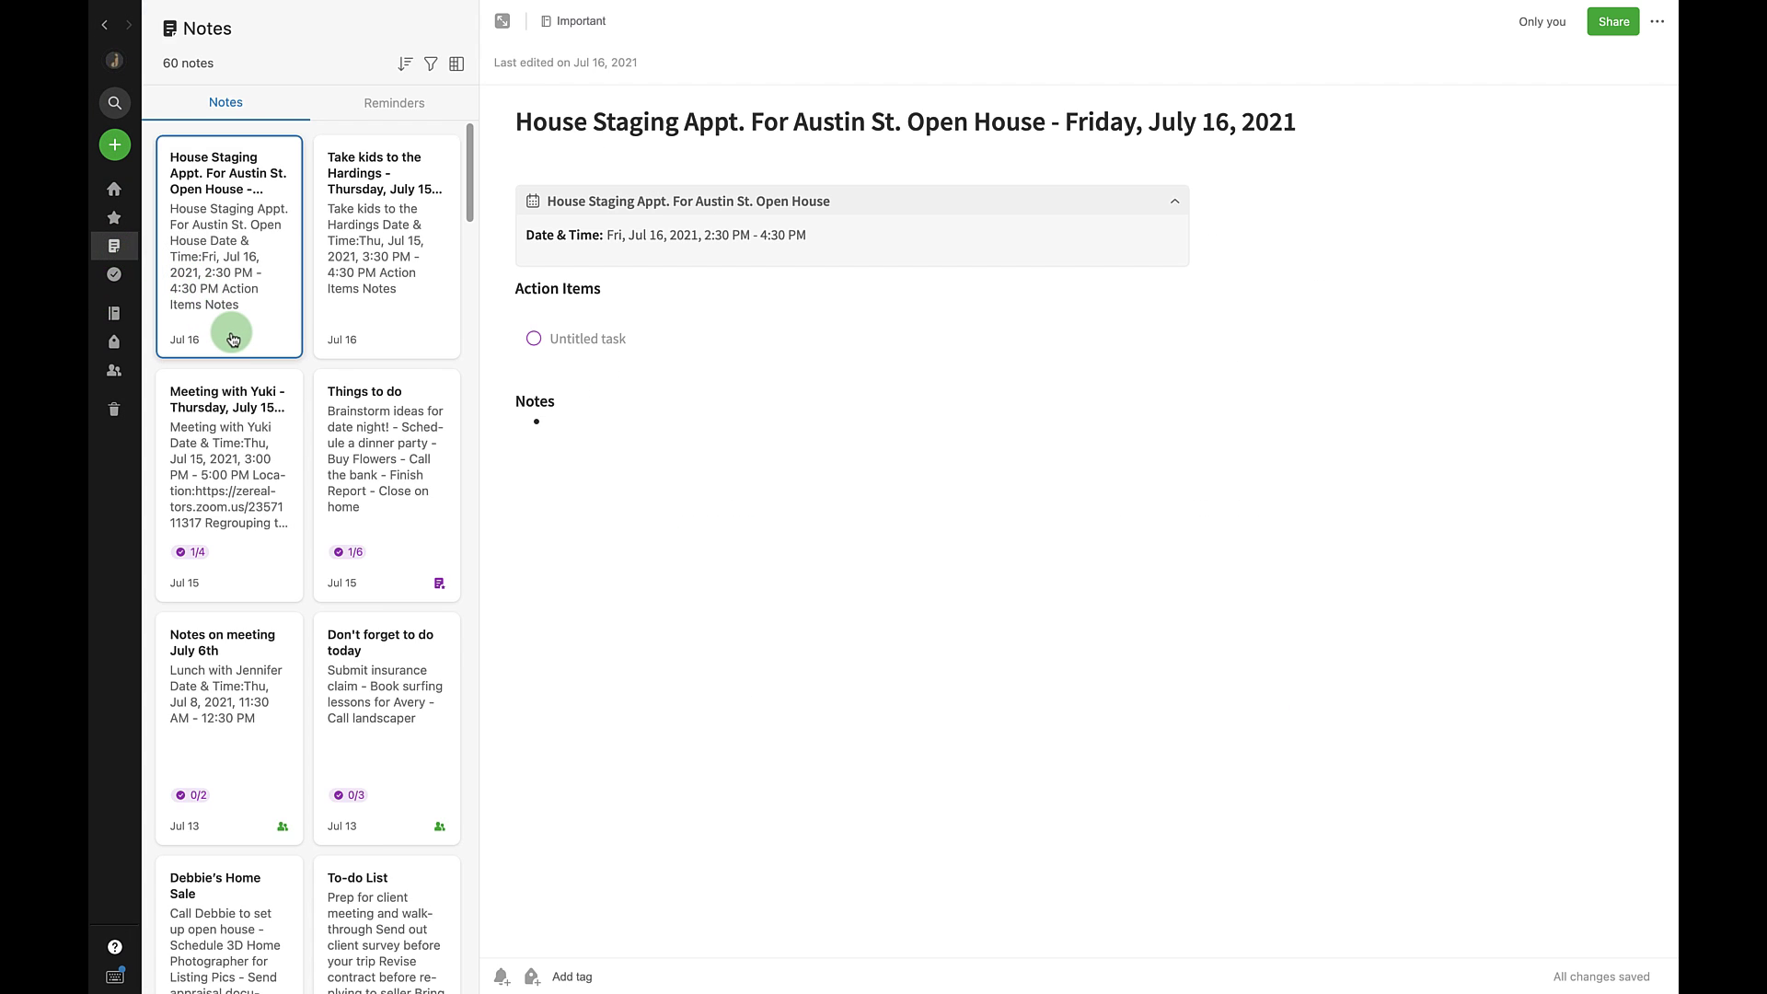
{"action": "scroll", "coordinate": [236, 341], "scroll_direction": "down", "scroll_amount": 5}
{"action": "scroll", "coordinate": [236, 340], "scroll_direction": "down", "scroll_amount": 2}
{"action": "left_click", "coordinate": [246, 359]}
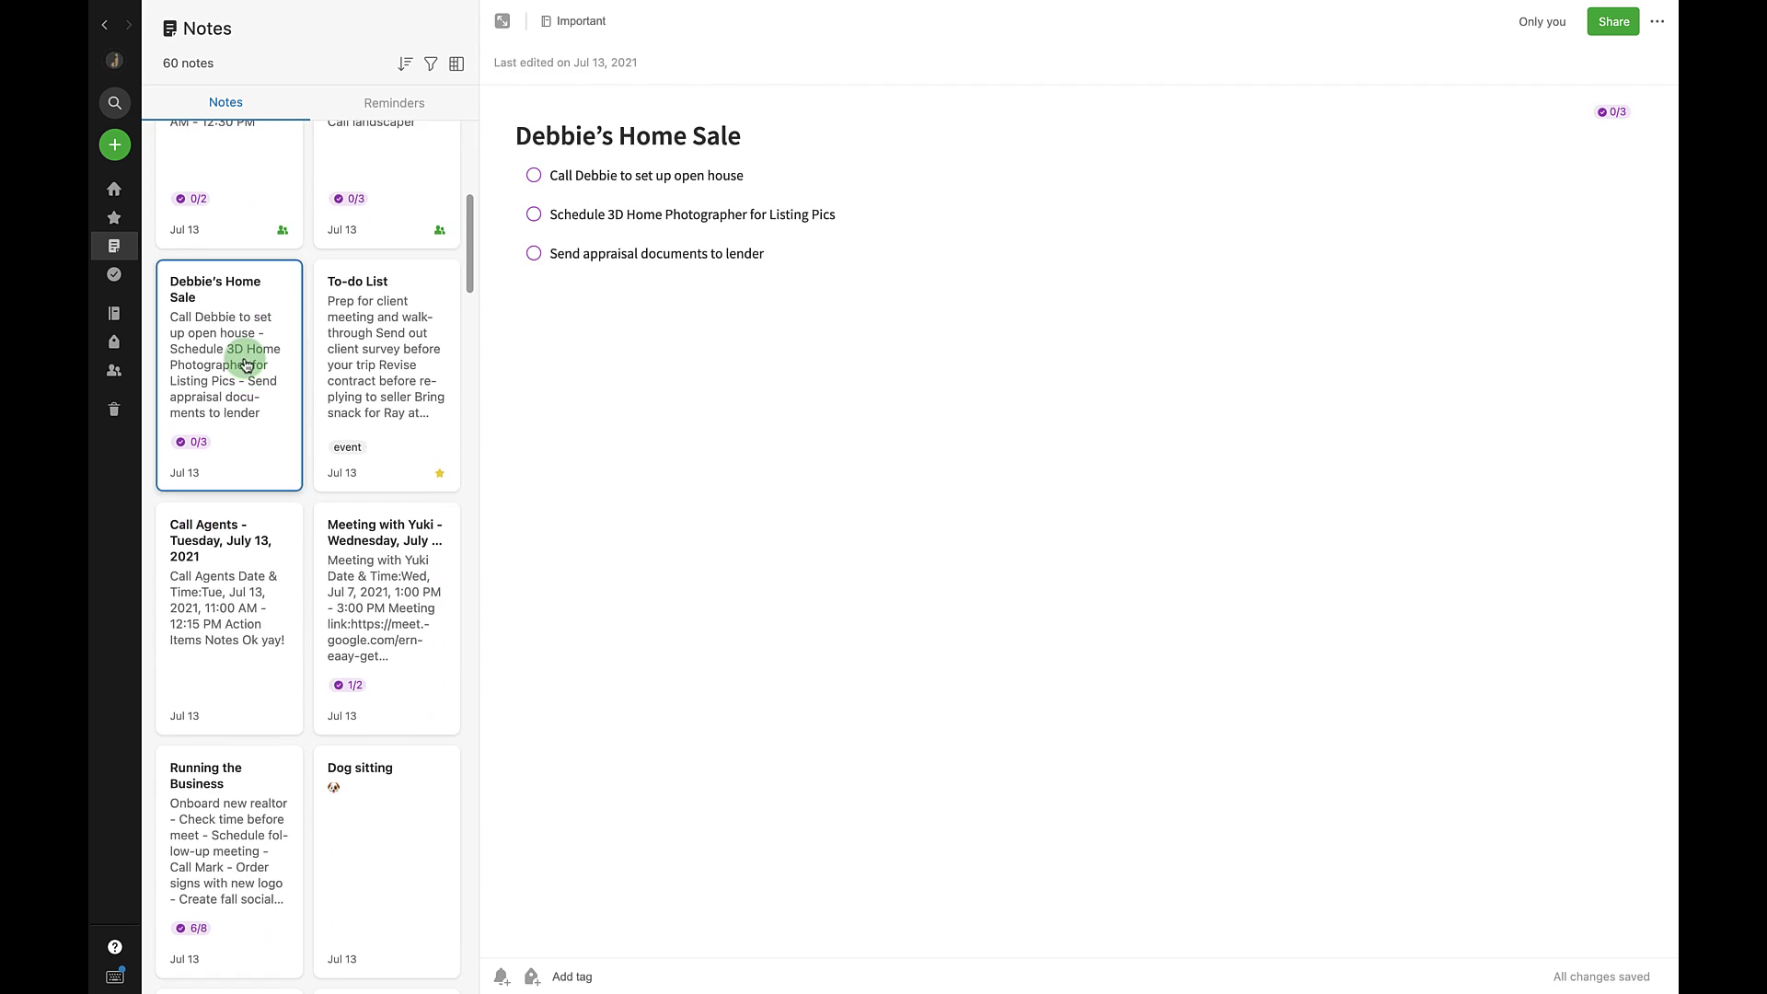
{"action": "left_click", "coordinate": [1654, 24]}
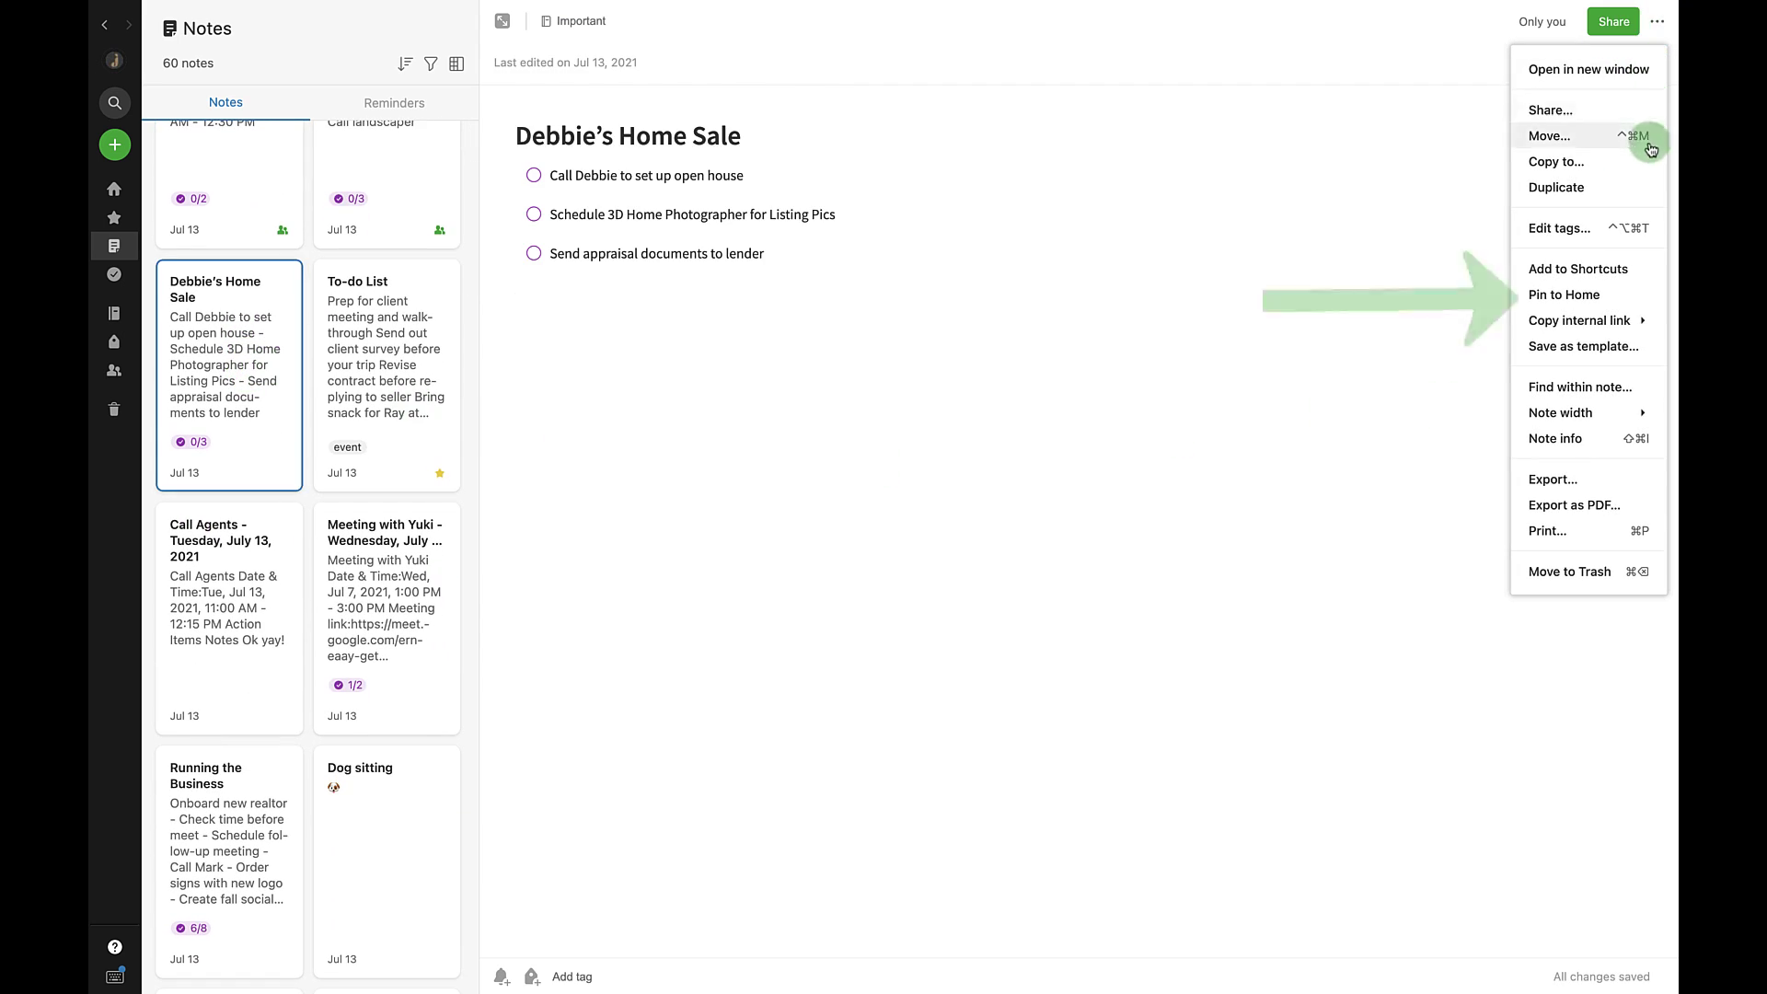
{"action": "left_click", "coordinate": [1611, 292]}
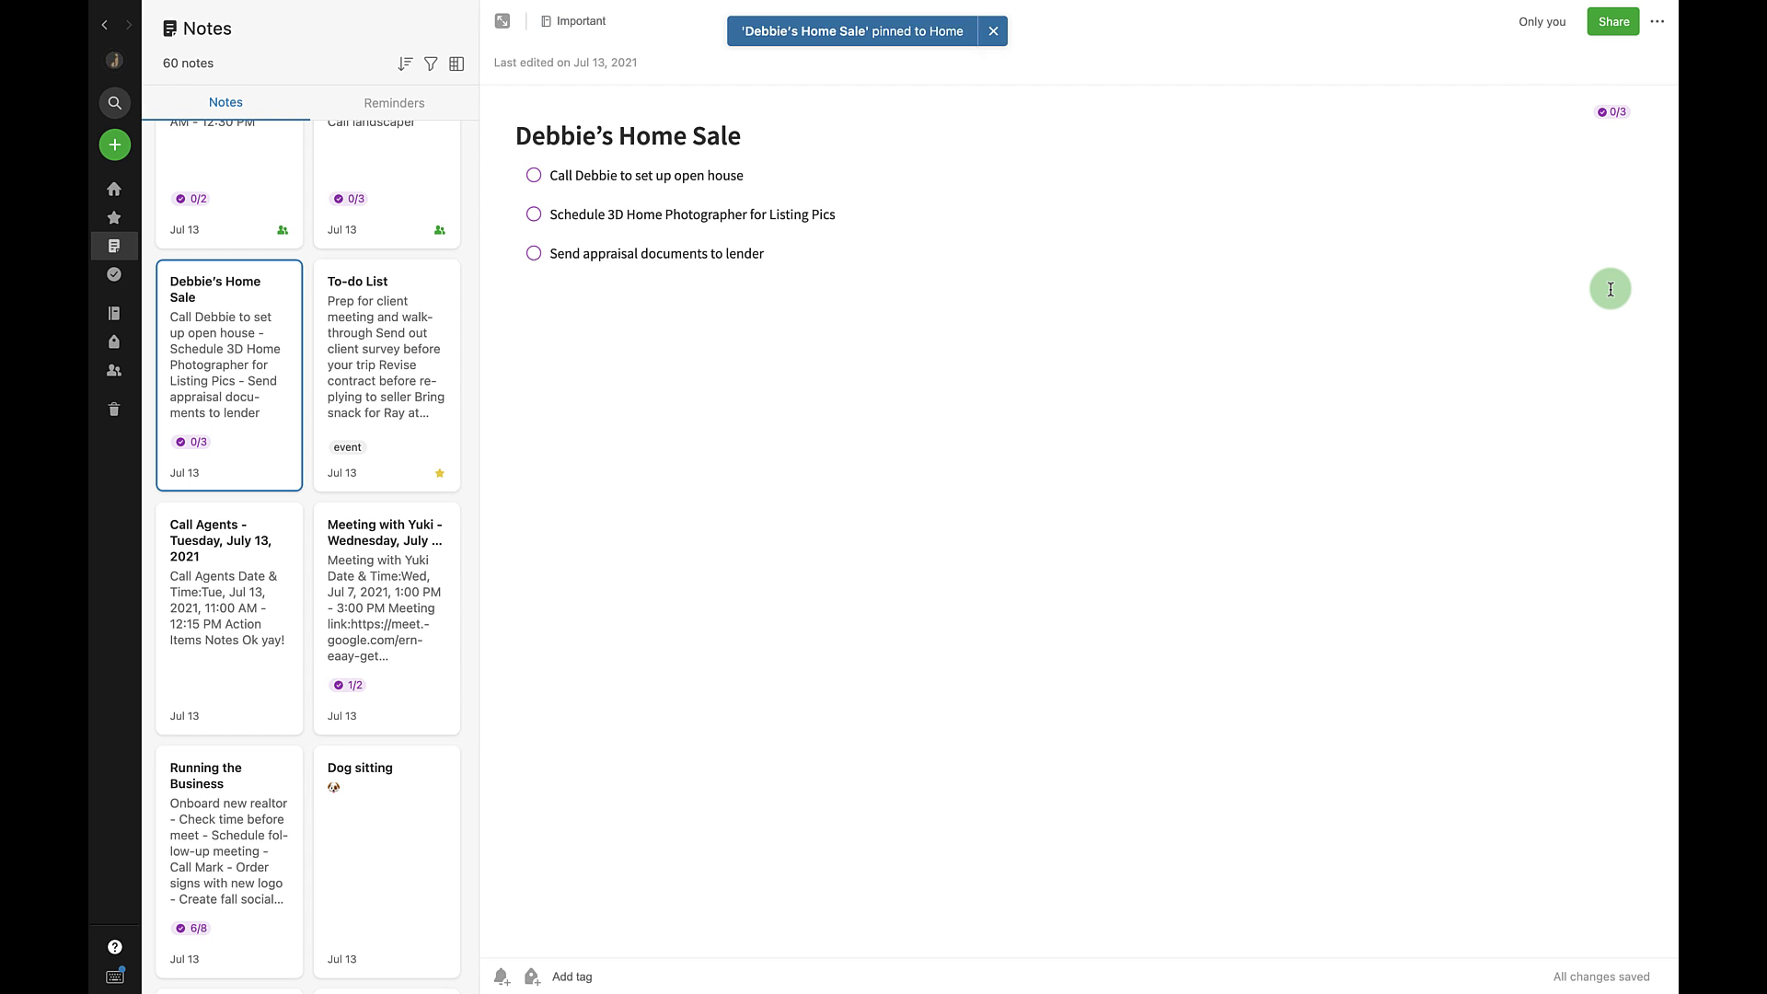
{"action": "left_click", "coordinate": [114, 189]}
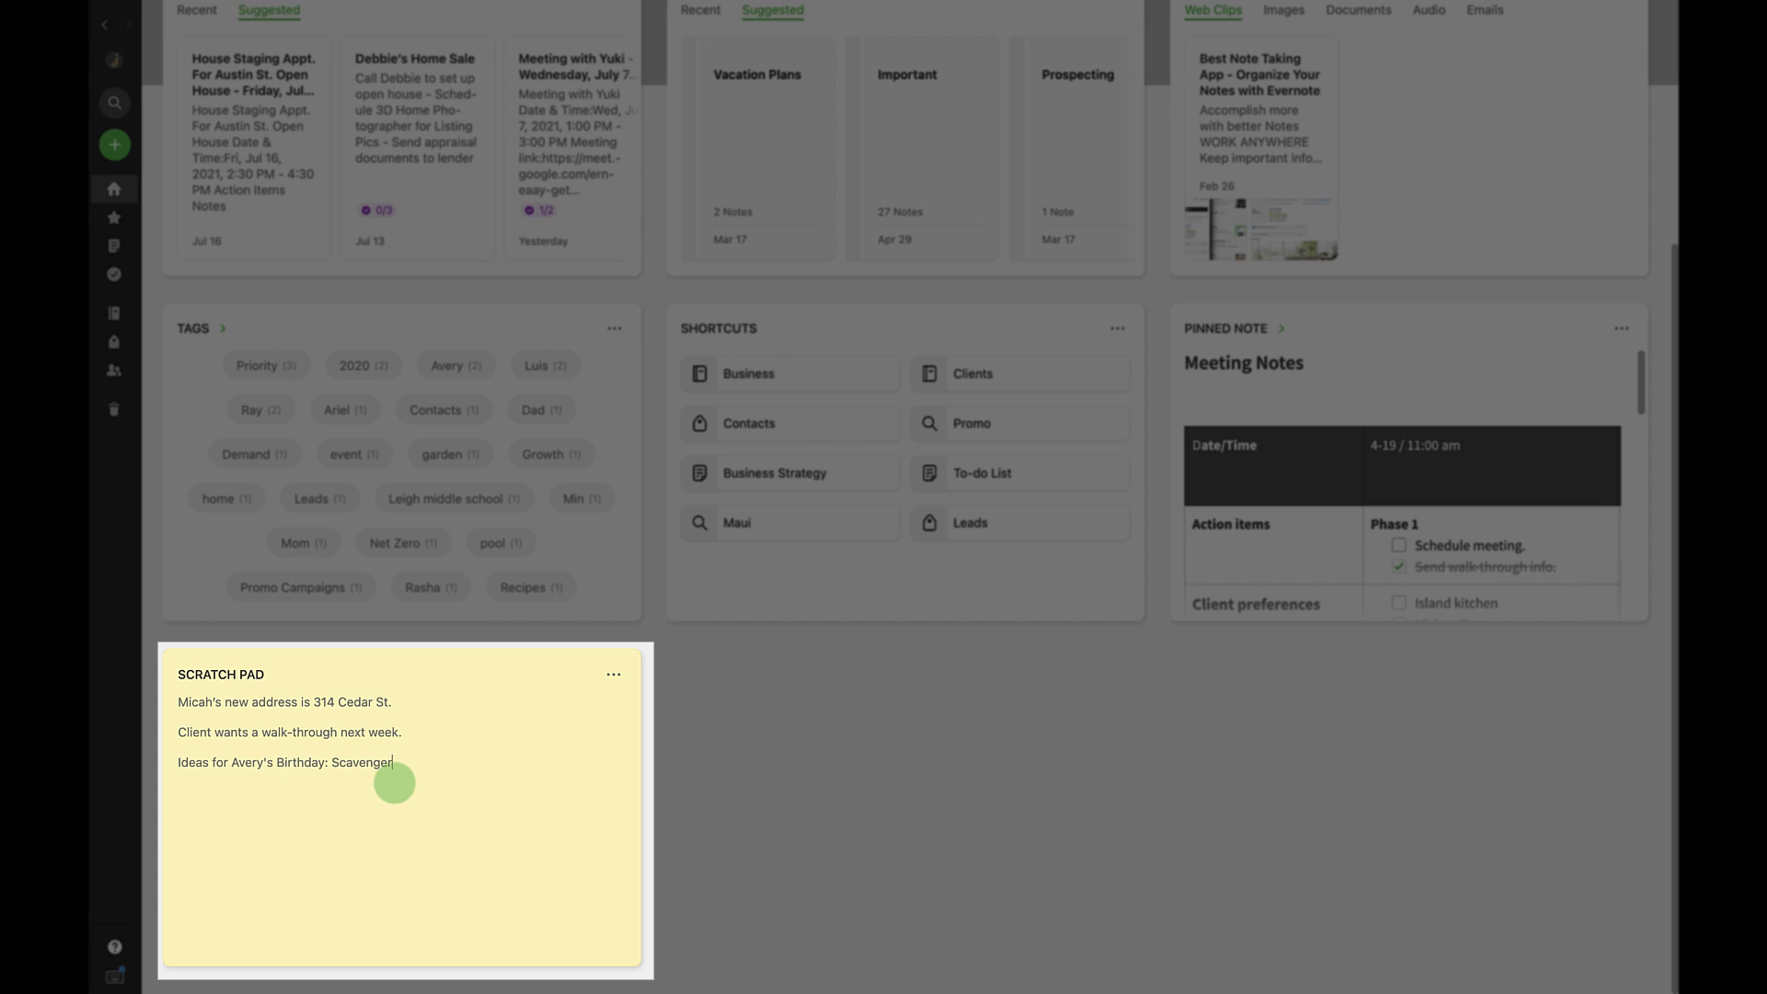
Convert the scratch pad text into a regular note, then start a fresh entry in the emptied pad.
{"action": "type", "text": "t"}
{"action": "left_click", "coordinate": [614, 676]}
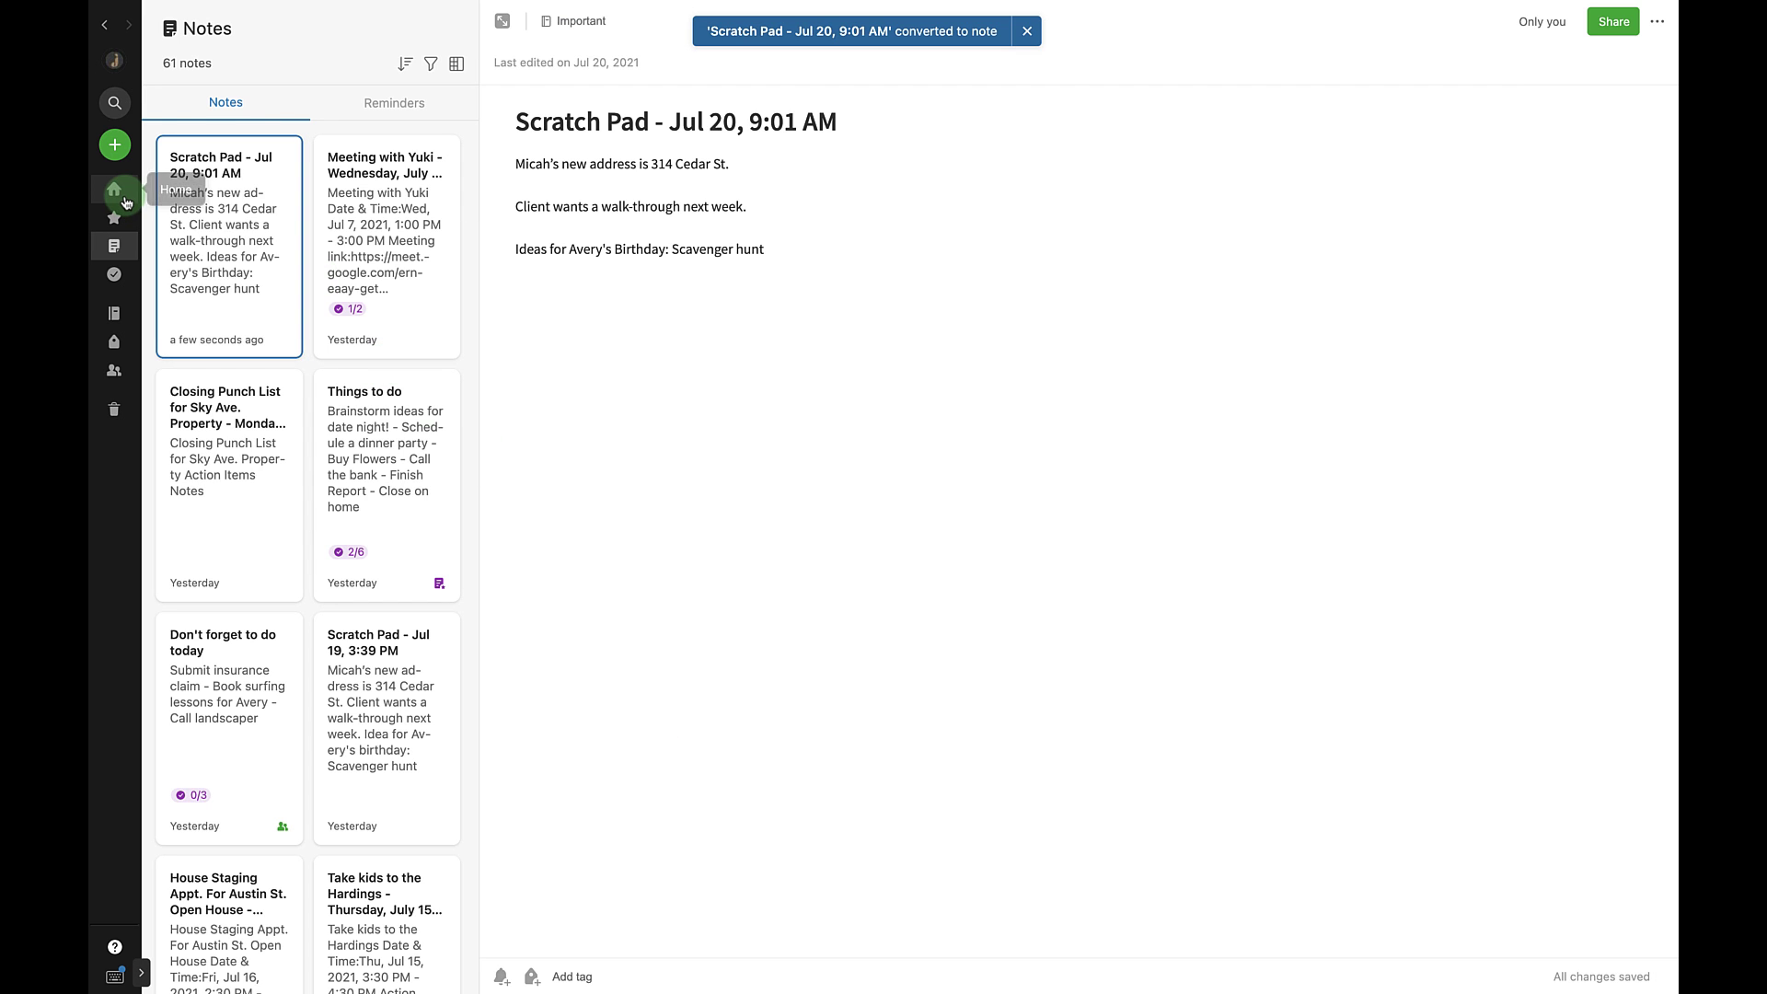
{"action": "left_click", "coordinate": [126, 202]}
{"action": "scroll", "coordinate": [676, 799], "scroll_direction": "down", "scroll_amount": 3}
{"action": "left_click", "coordinate": [405, 727]}
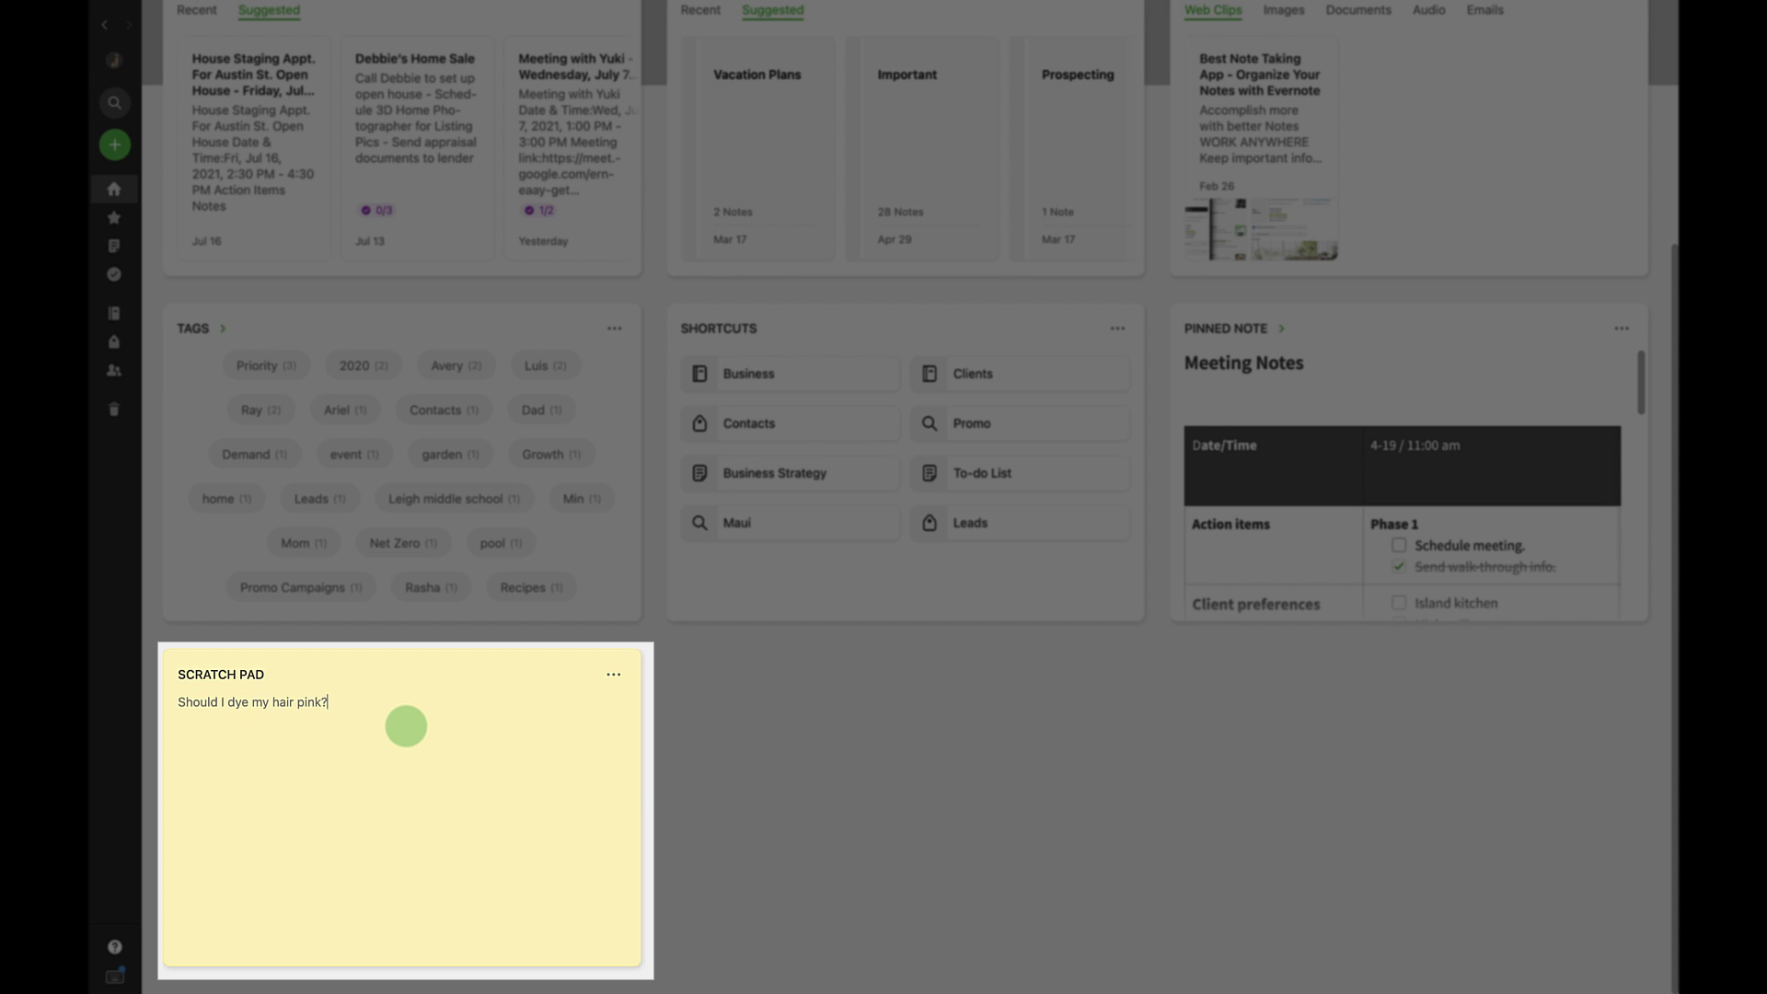
Clear the scratch pad and confirm its text landed in Trash as 'Scratch Pad - Jul 20, 9:01 AM'.
{"action": "left_click", "coordinate": [614, 676]}
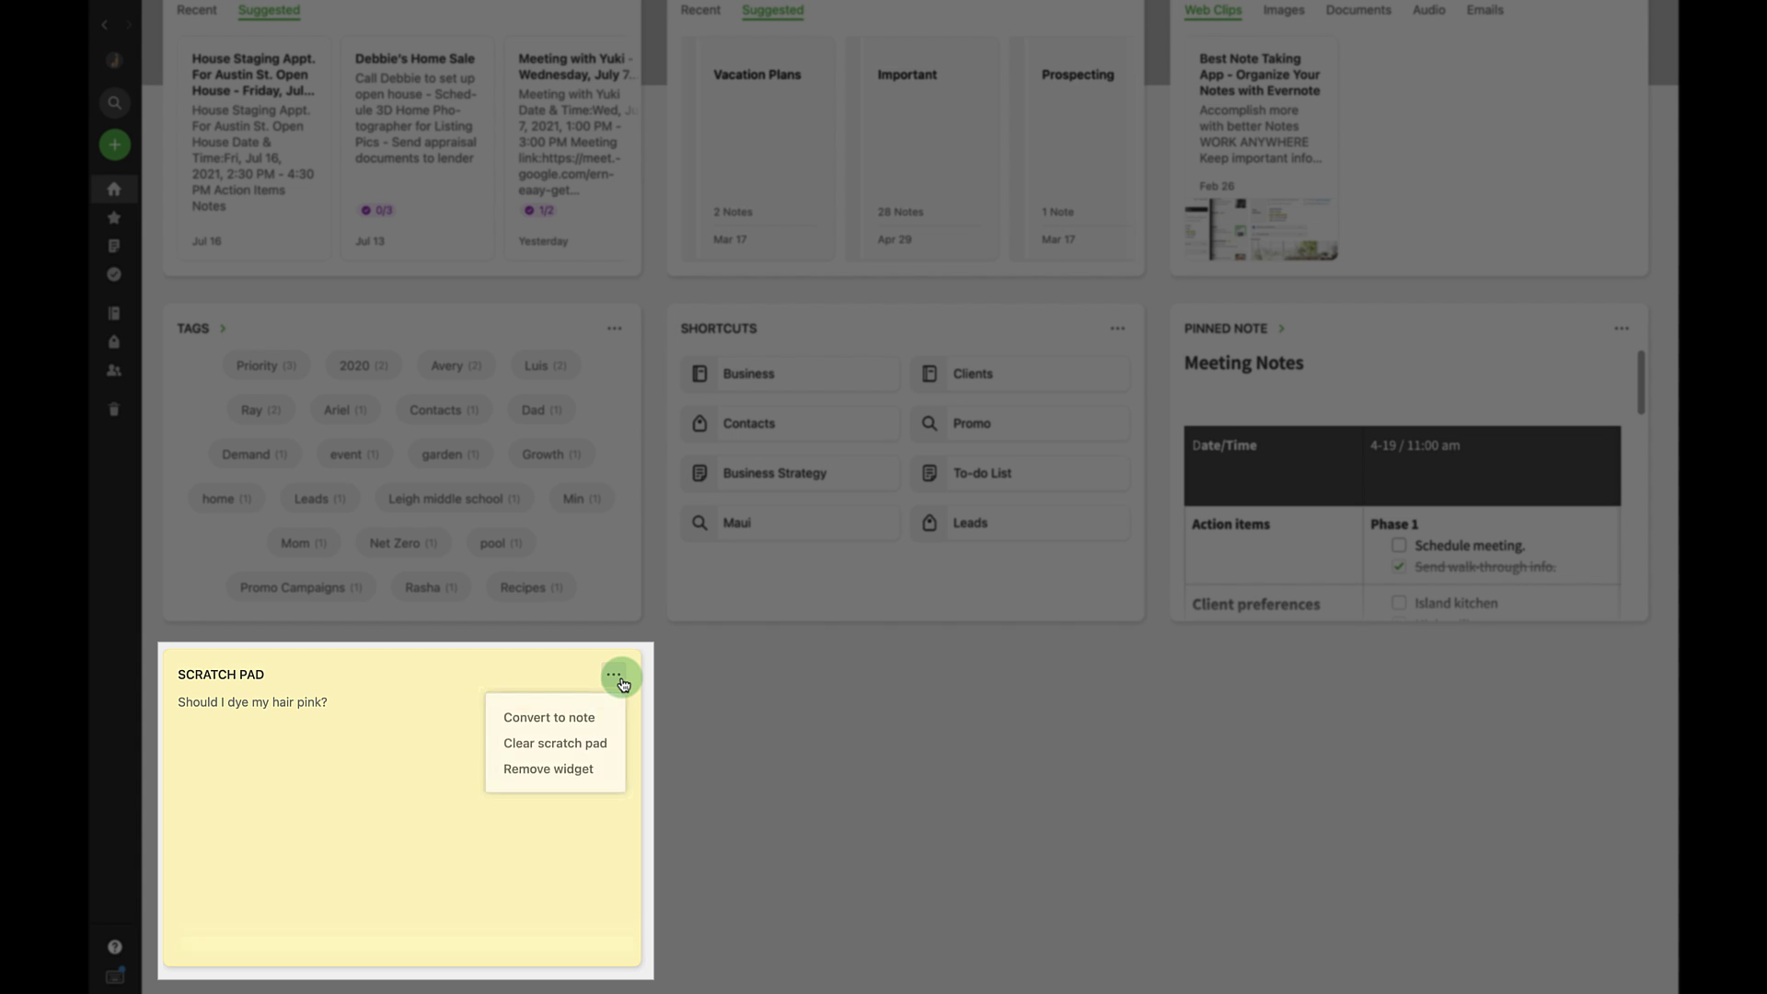
{"action": "left_click", "coordinate": [603, 749]}
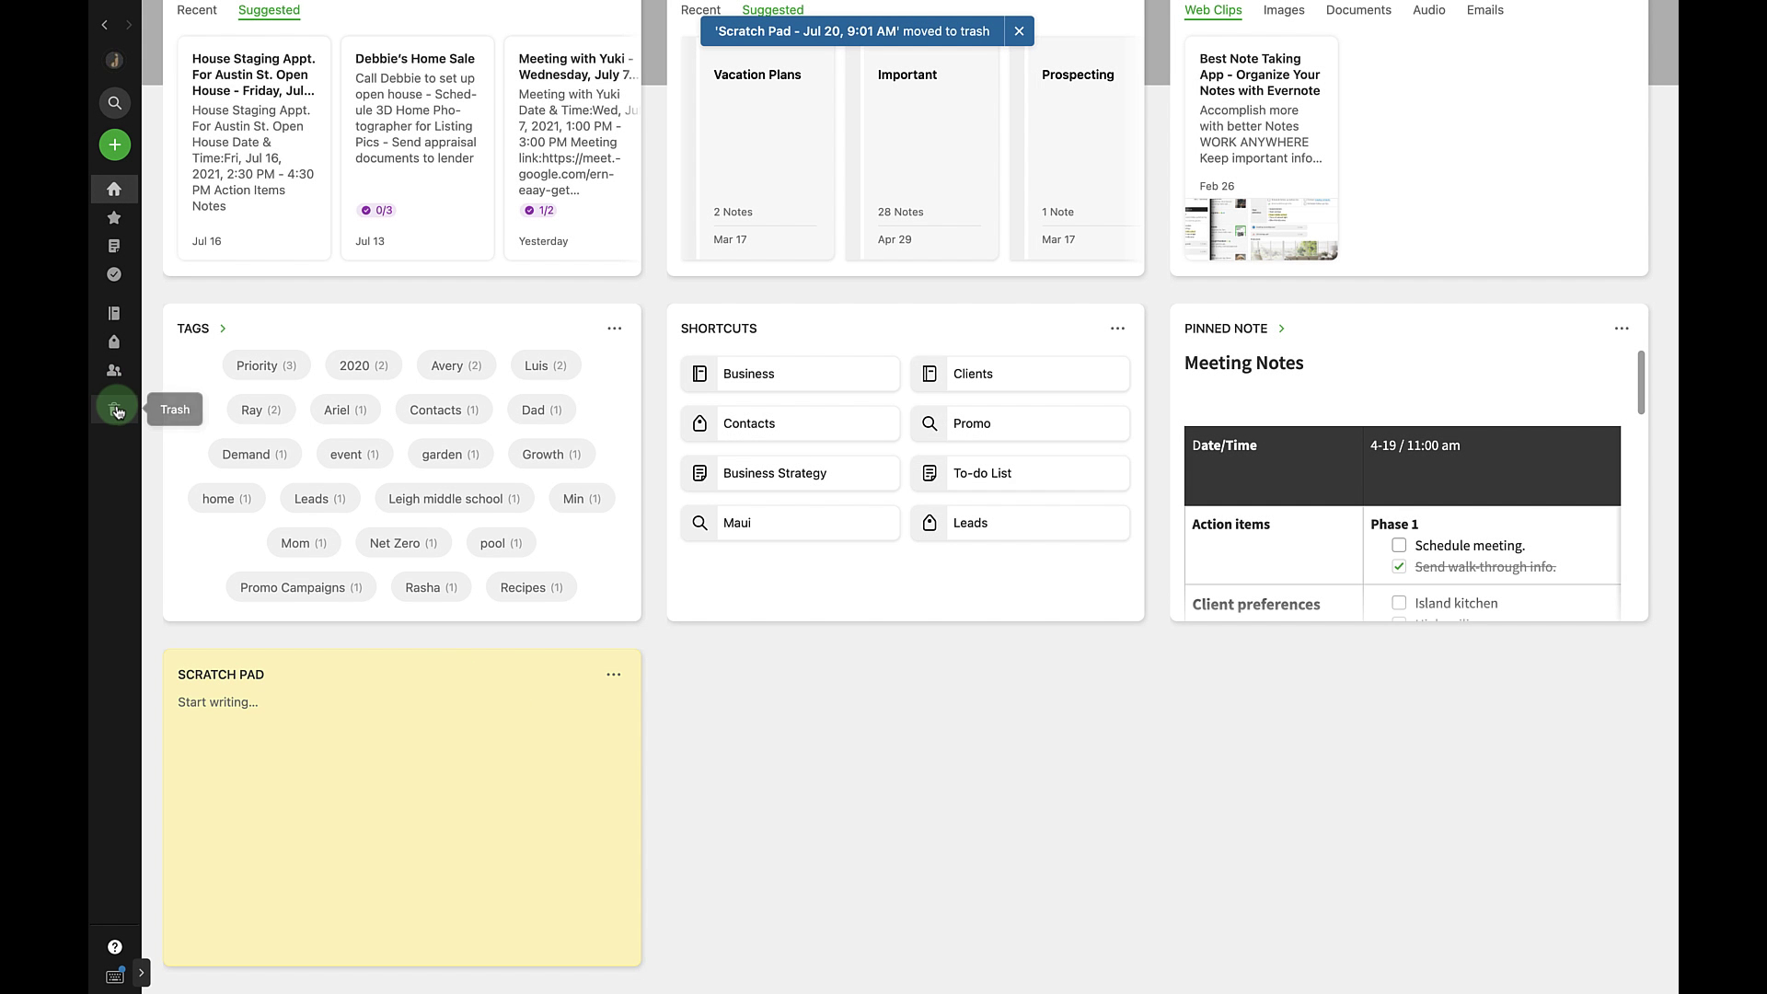
{"action": "left_click", "coordinate": [114, 408]}
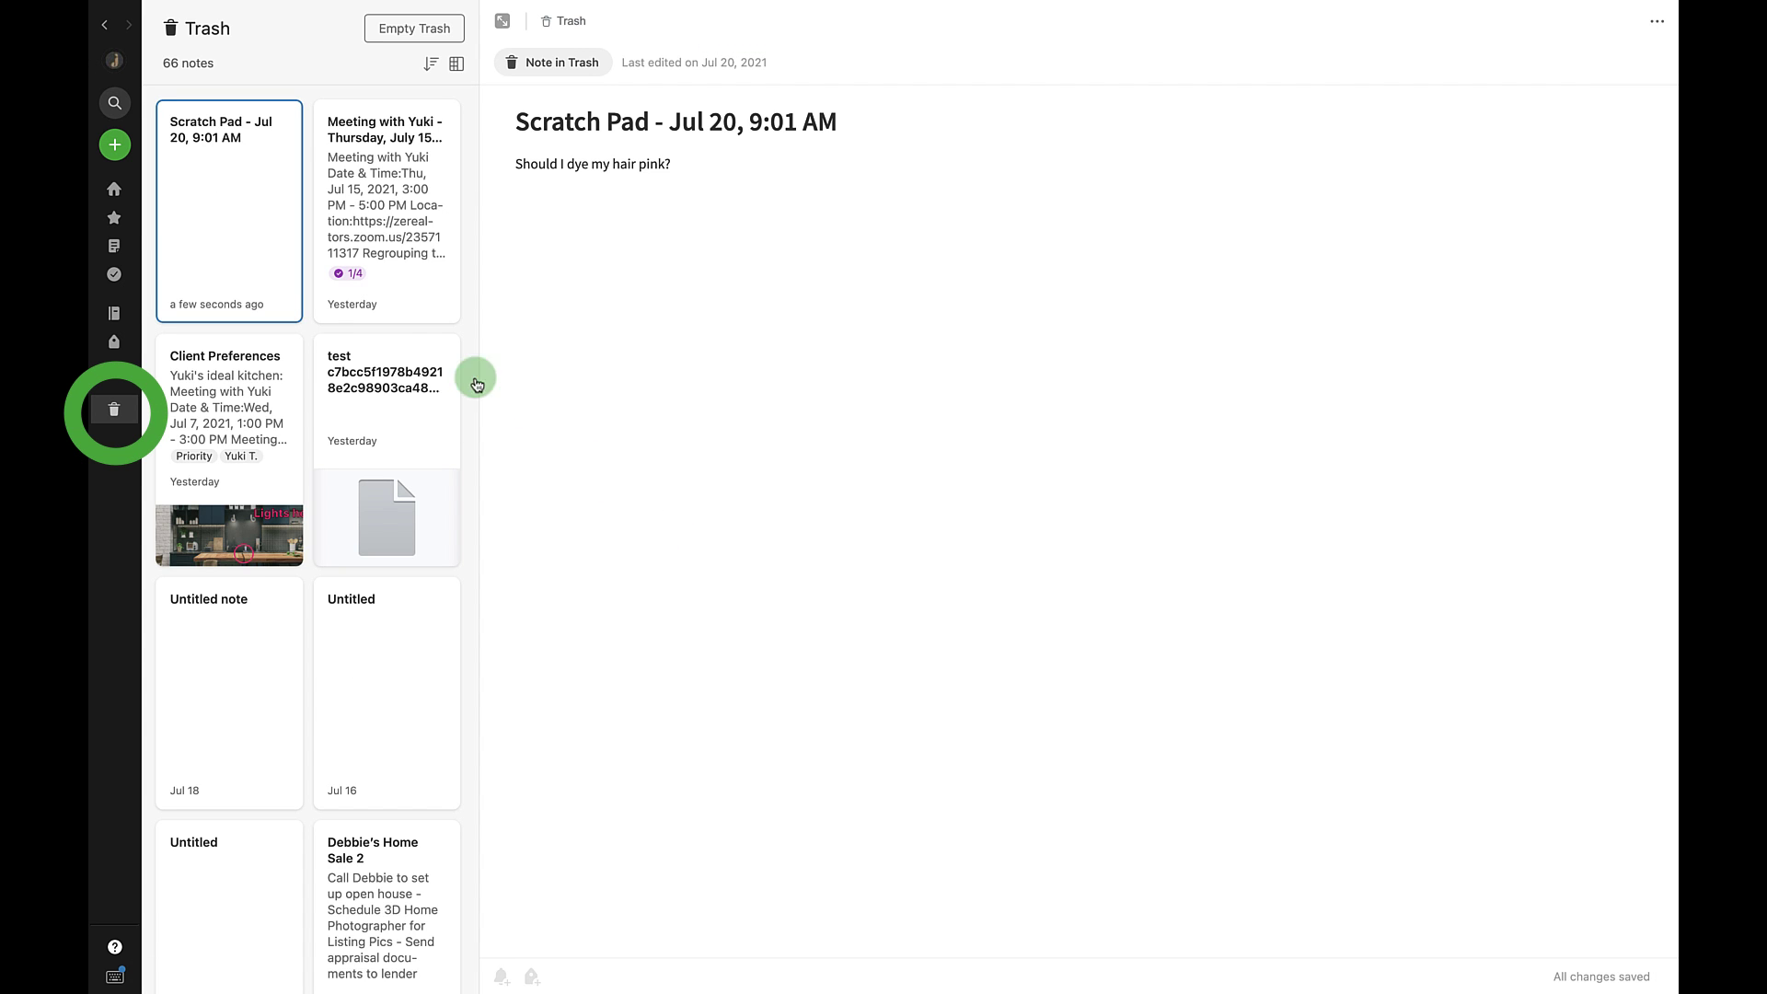
{"action": "left_click", "coordinate": [134, 207]}
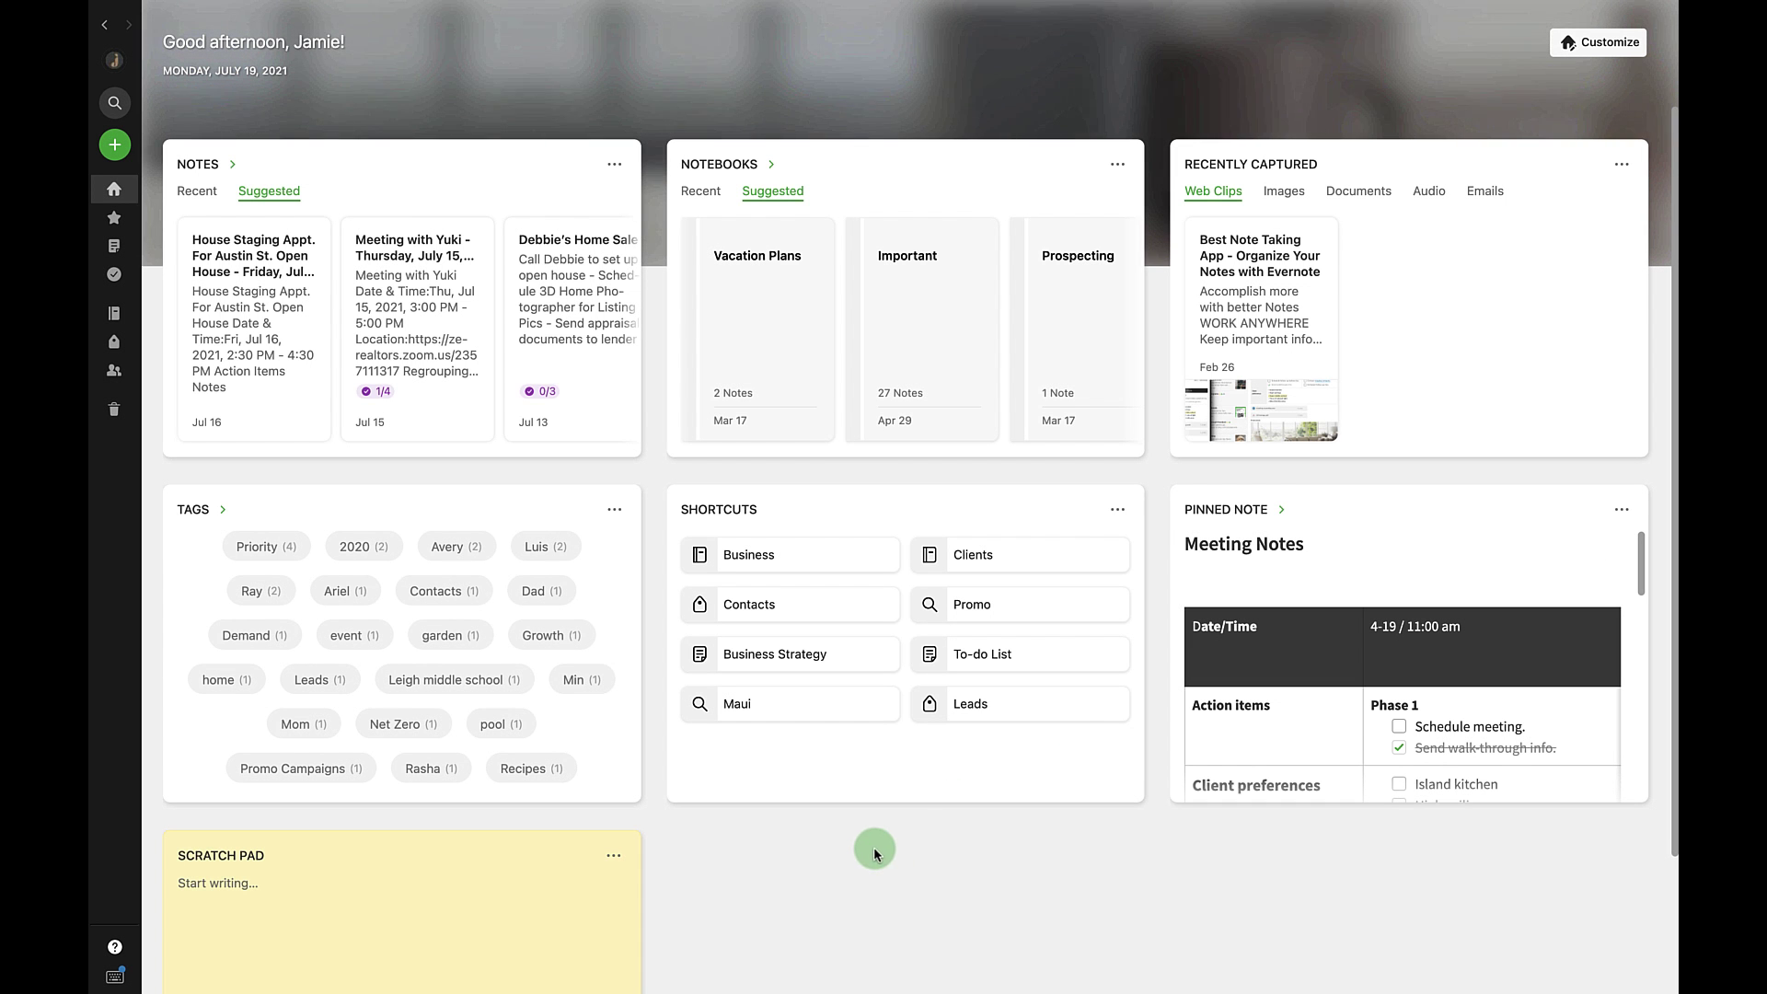
Enter Customize mode and set the Home background to the lavender flowers image.
{"action": "scroll", "coordinate": [841, 834], "scroll_direction": "down", "scroll_amount": 2}
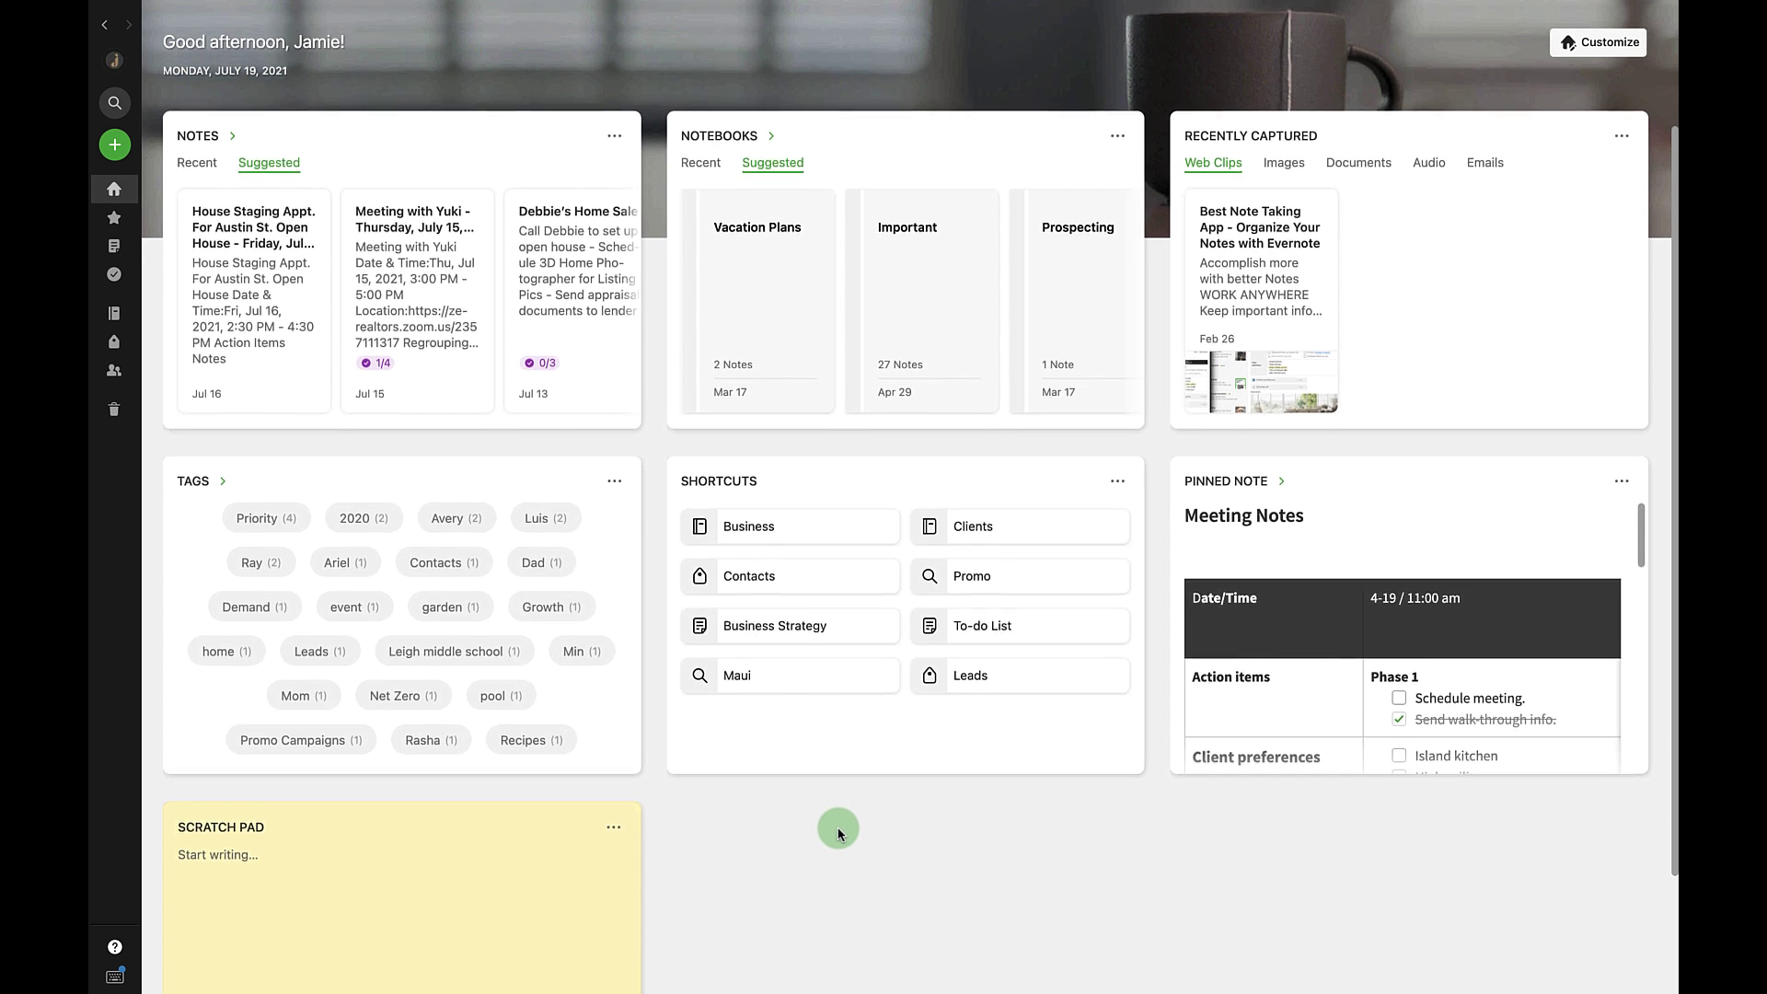
{"action": "scroll", "coordinate": [839, 834], "scroll_direction": "down", "scroll_amount": 1}
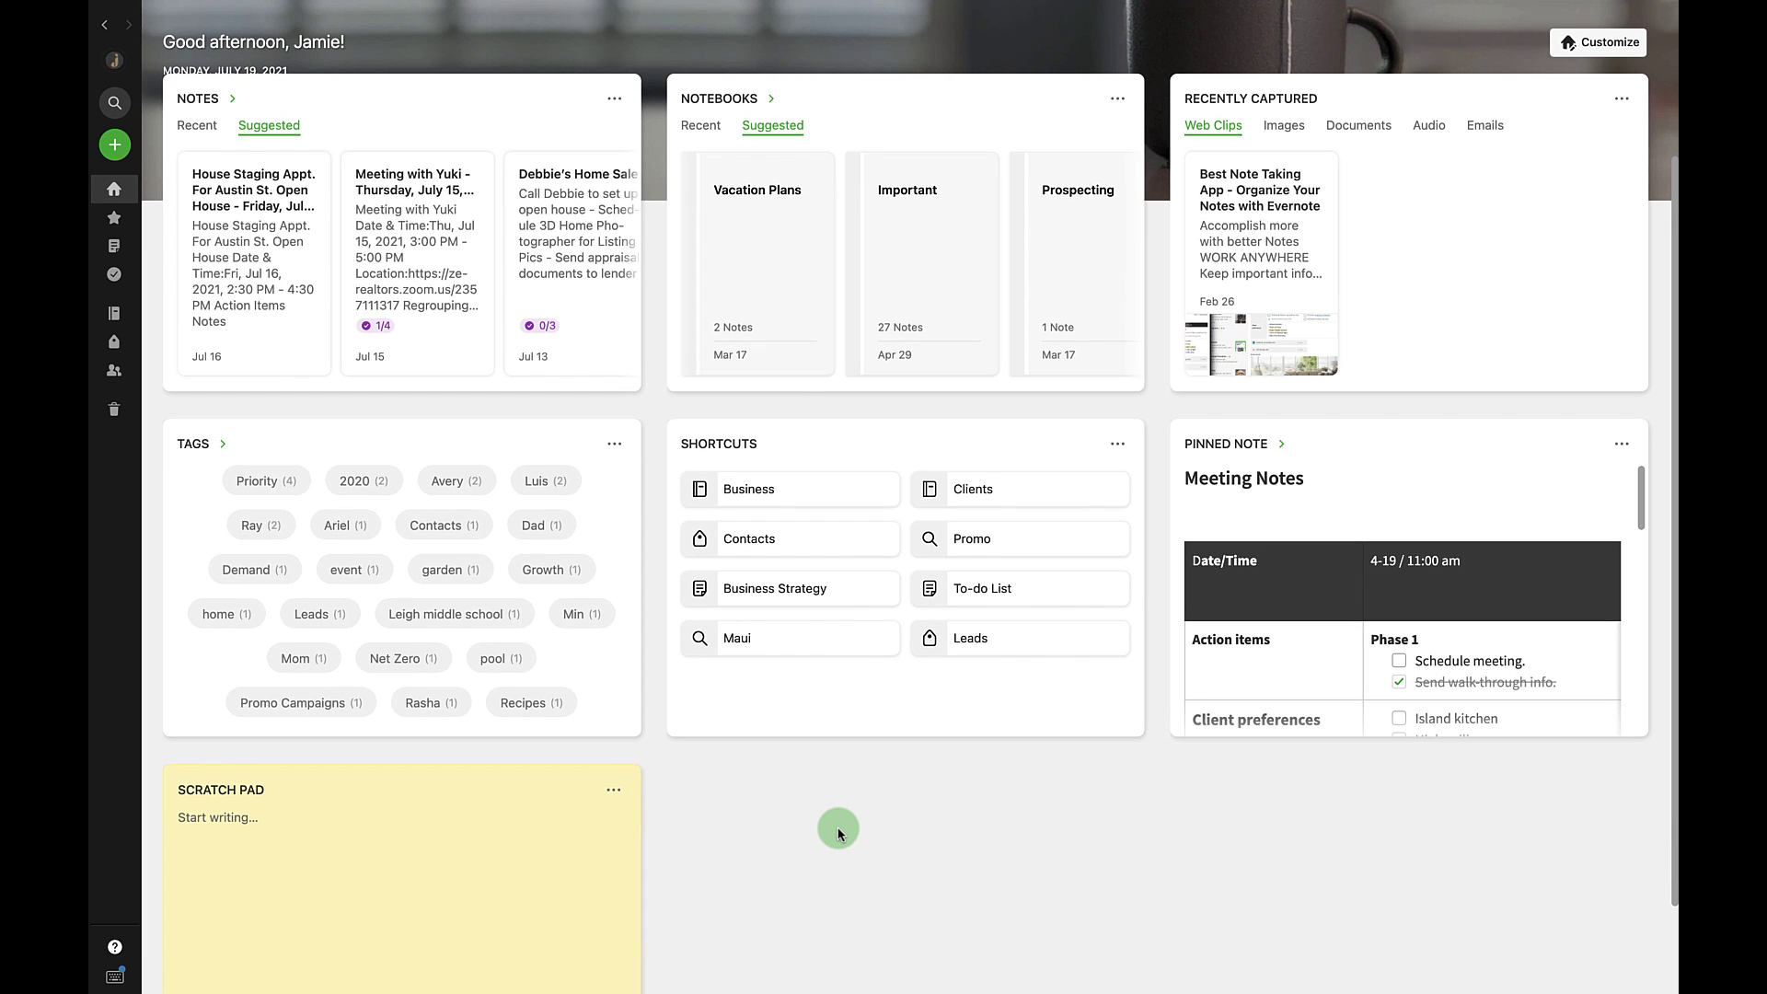
{"action": "scroll", "coordinate": [838, 834], "scroll_direction": "up", "scroll_amount": 2}
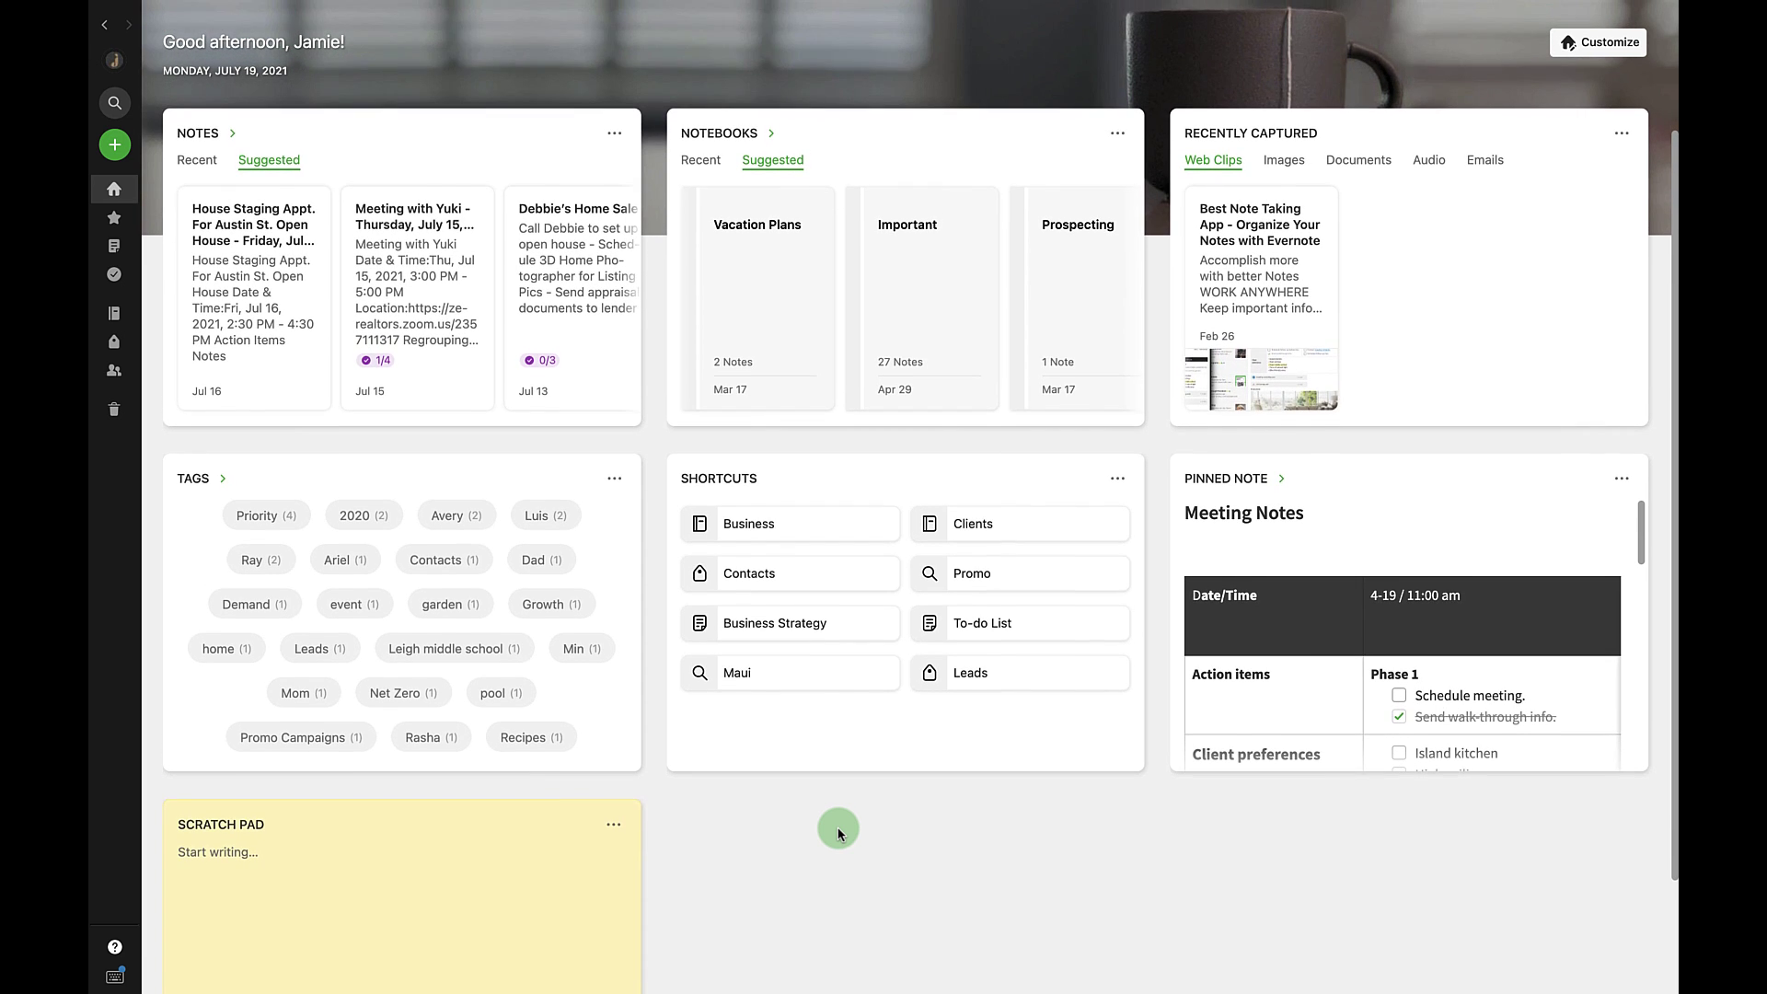
{"action": "scroll", "coordinate": [839, 834], "scroll_direction": "up", "scroll_amount": 1}
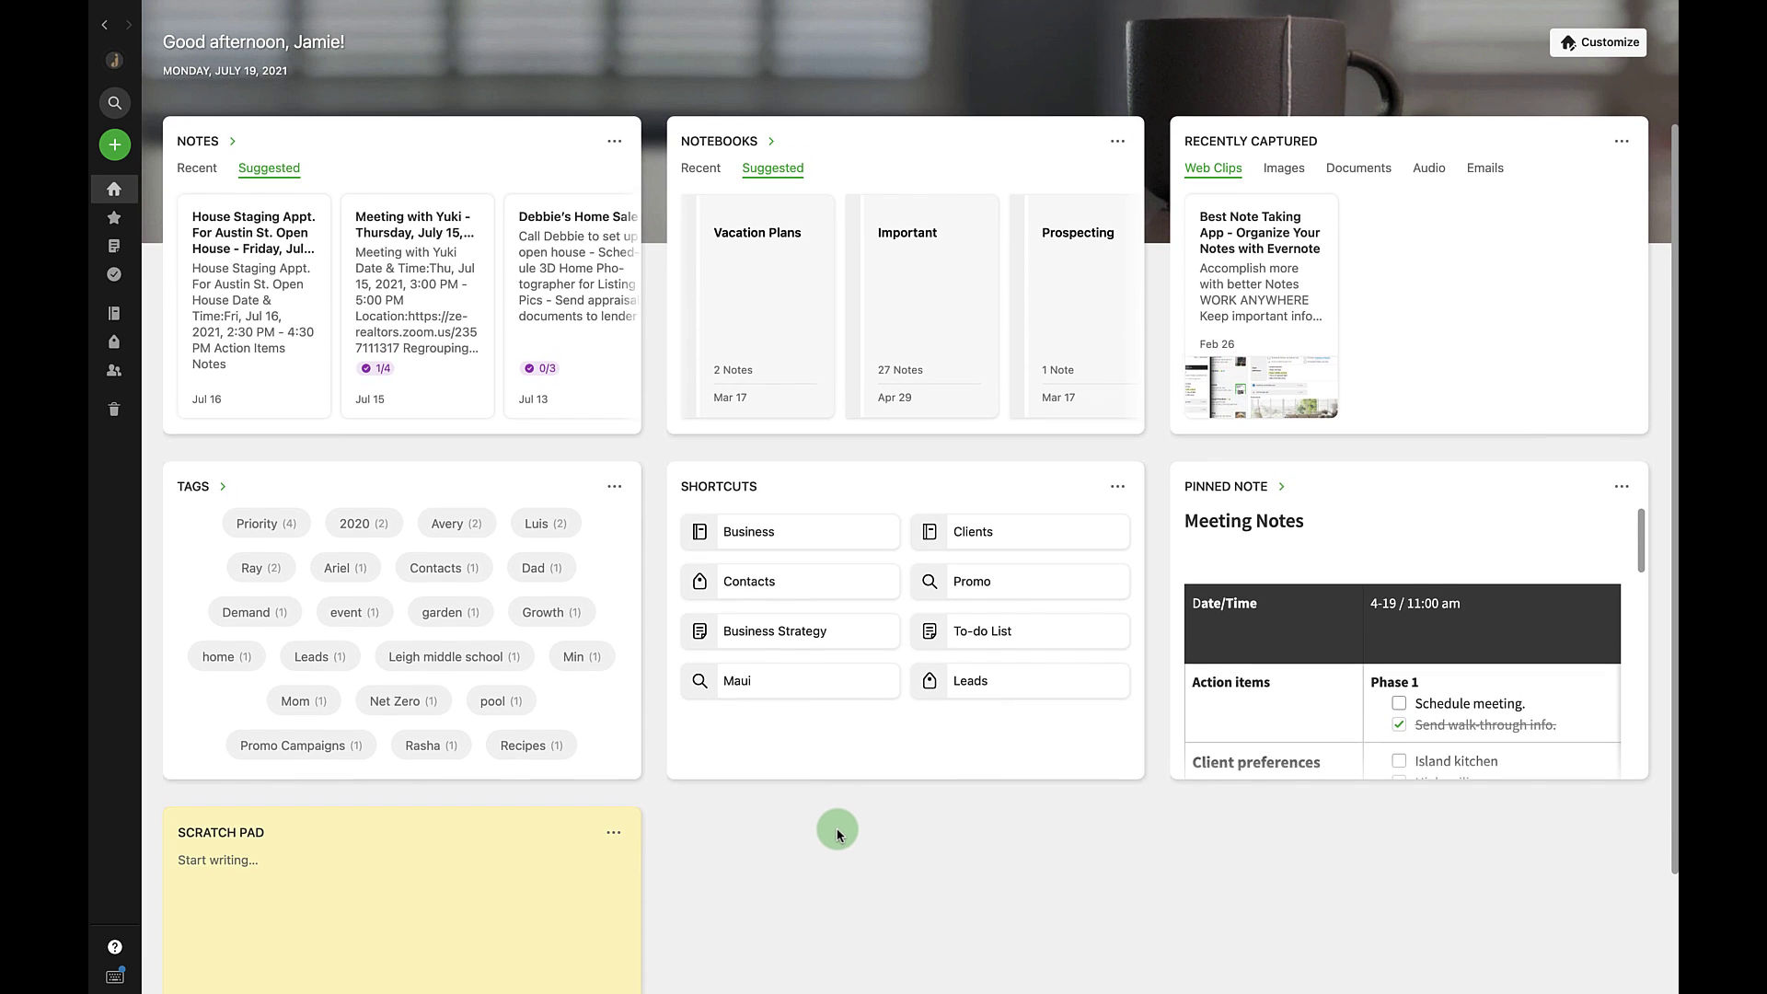
{"action": "left_click", "coordinate": [1607, 45]}
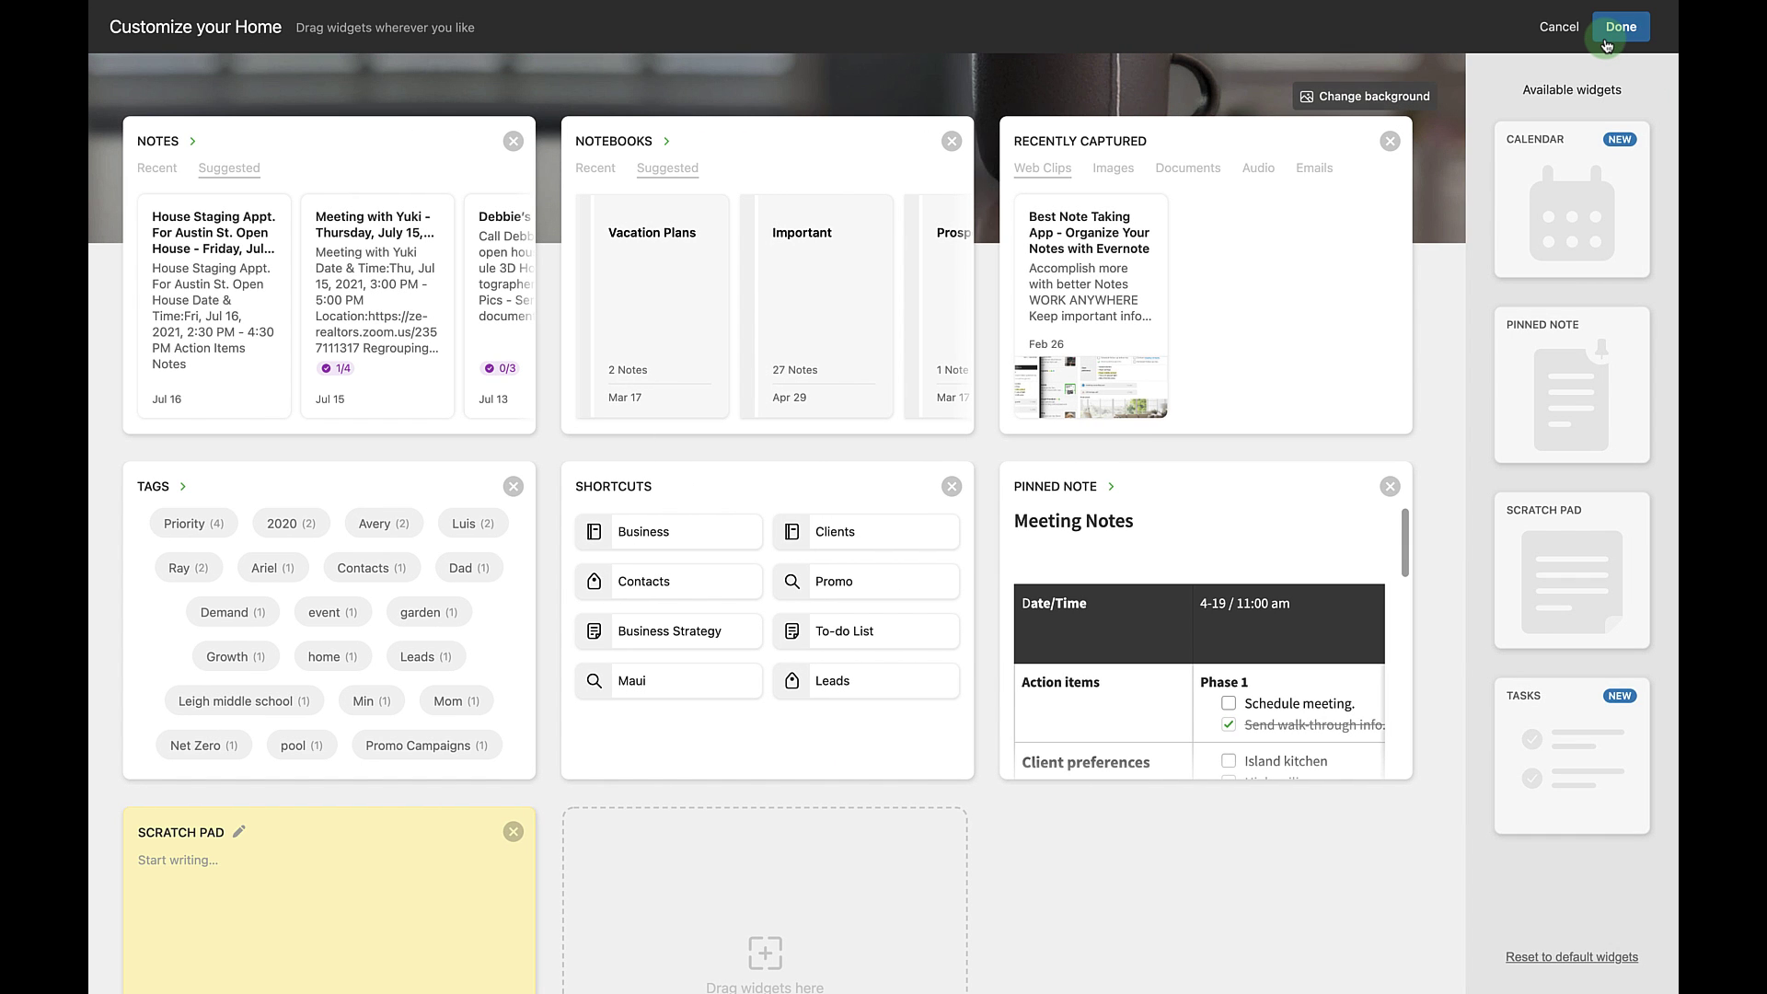
{"action": "left_click", "coordinate": [1376, 96]}
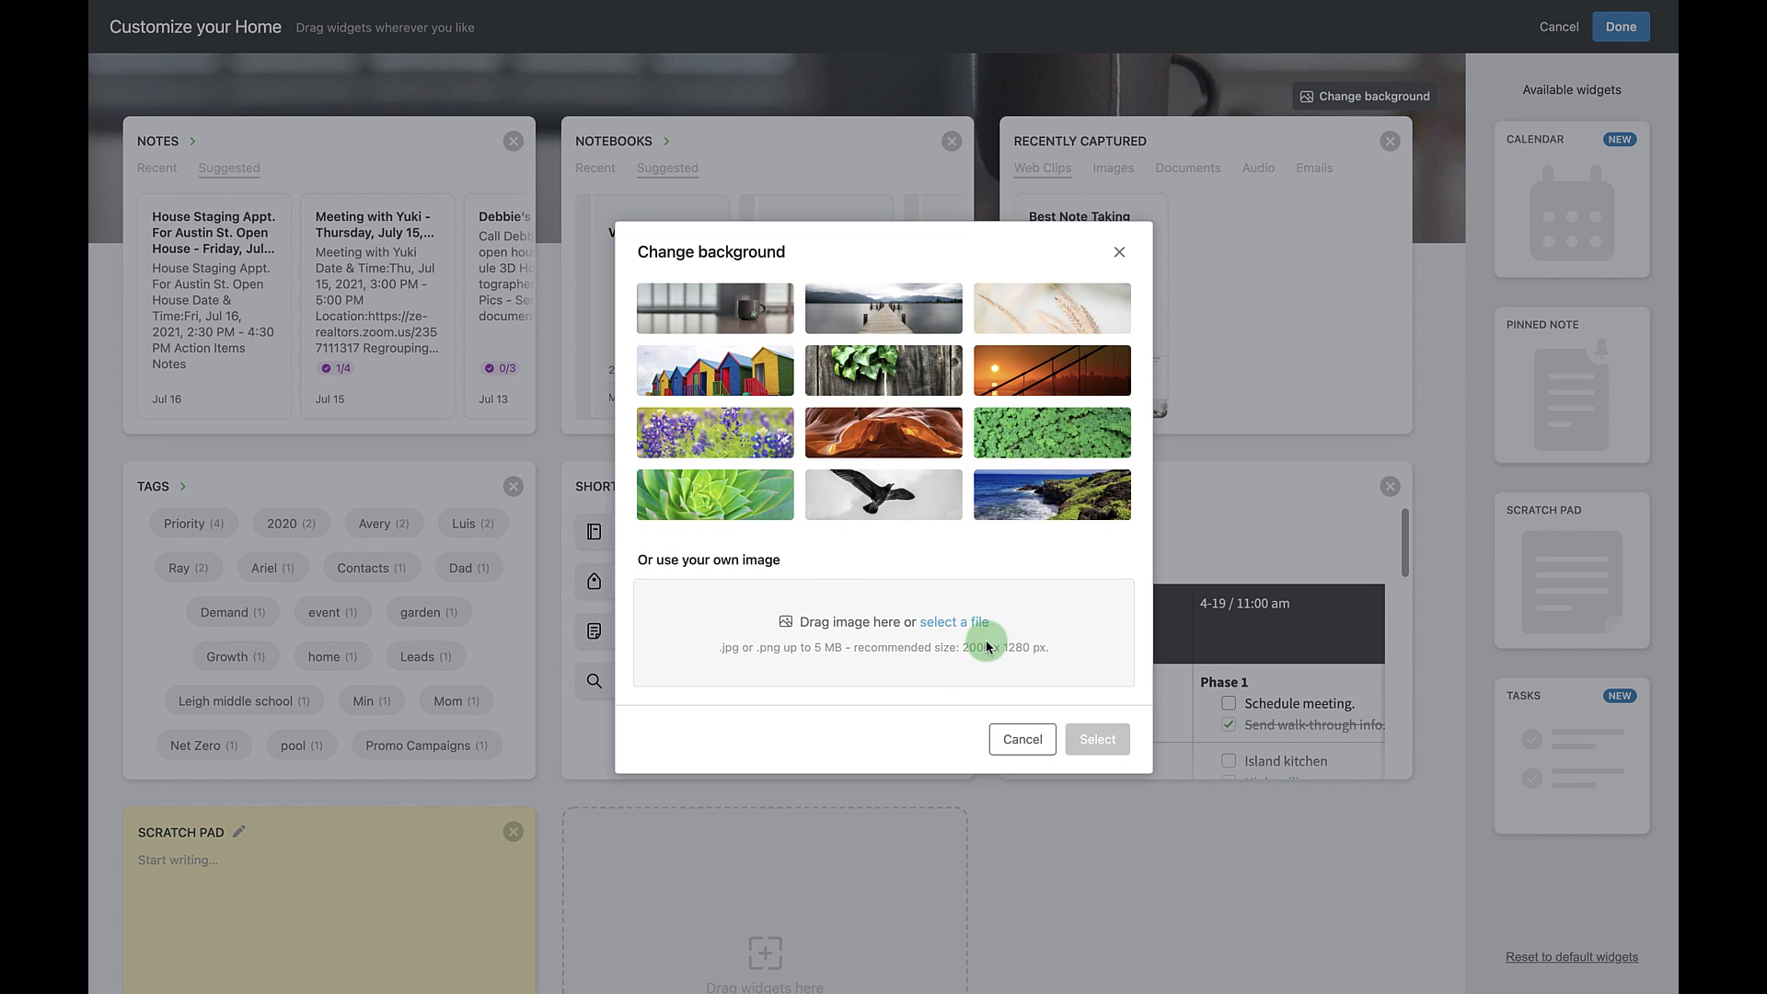
{"action": "left_click", "coordinate": [715, 419]}
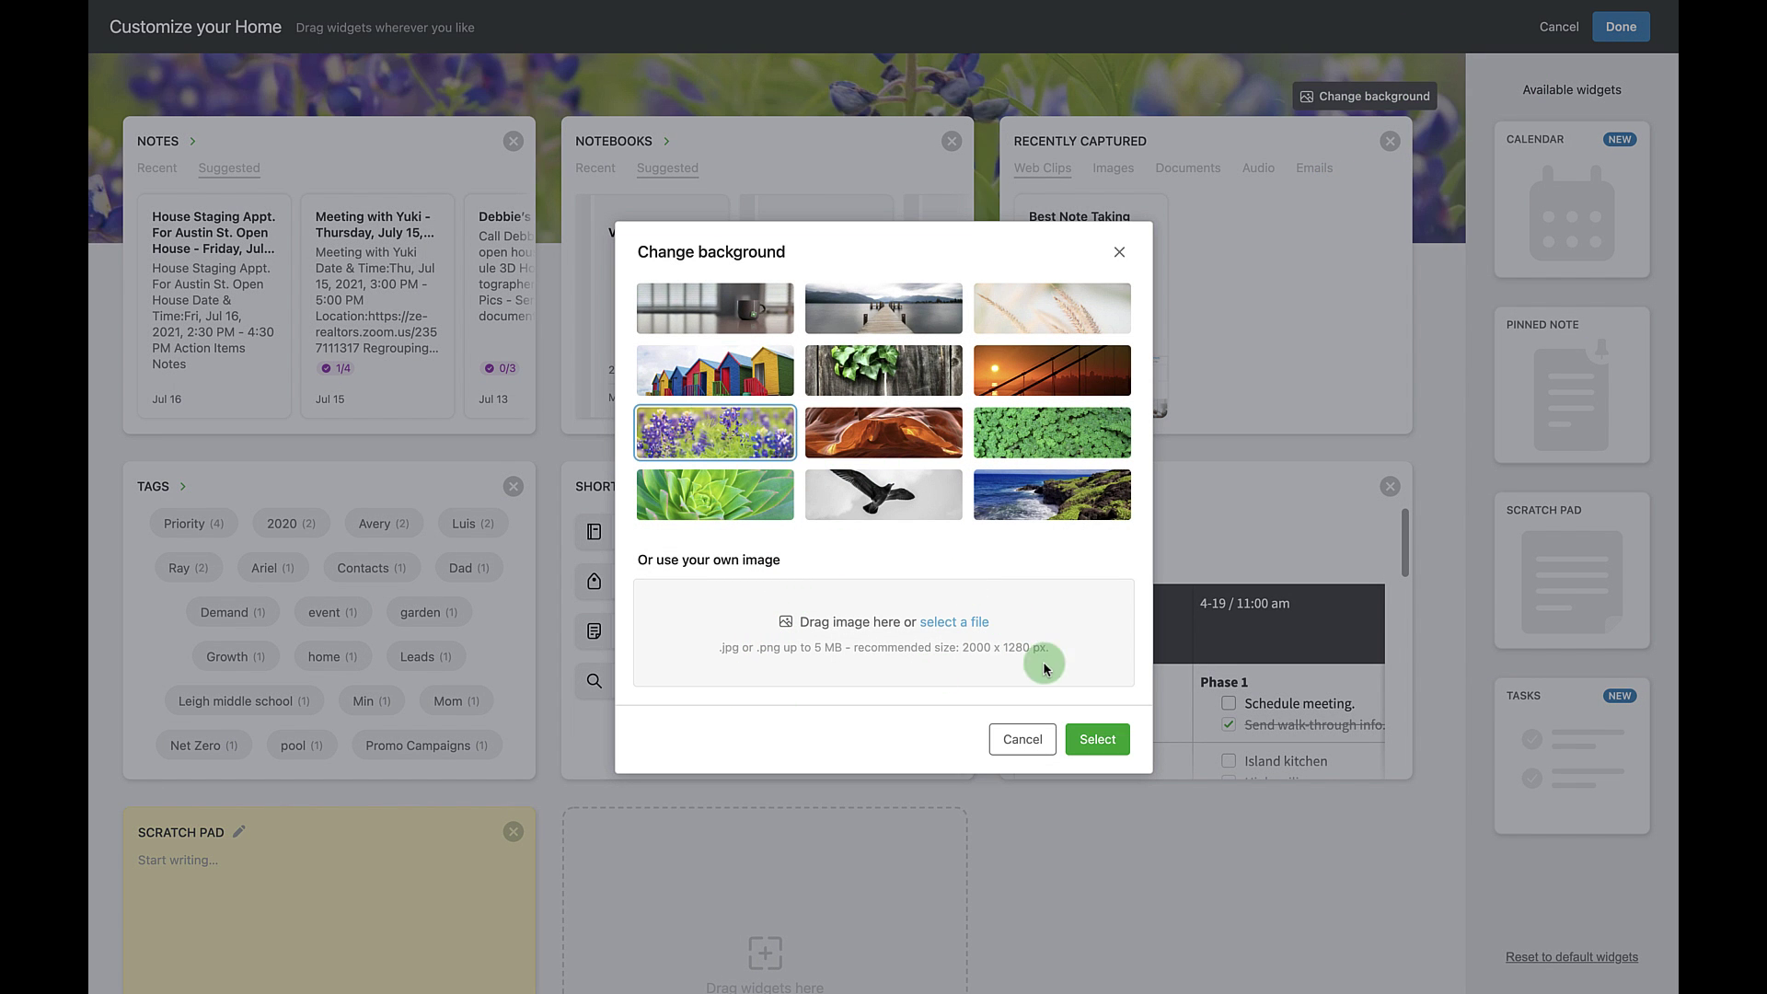
{"action": "left_click", "coordinate": [1101, 744]}
{"action": "left_click_drag", "start_coordinate": [1103, 752], "coordinate": [1093, 742]}
Set the Notebooks widget to the large, full-width size so every notebook is listed.
{"action": "scroll", "coordinate": [1097, 737], "scroll_direction": "up", "scroll_amount": 3}
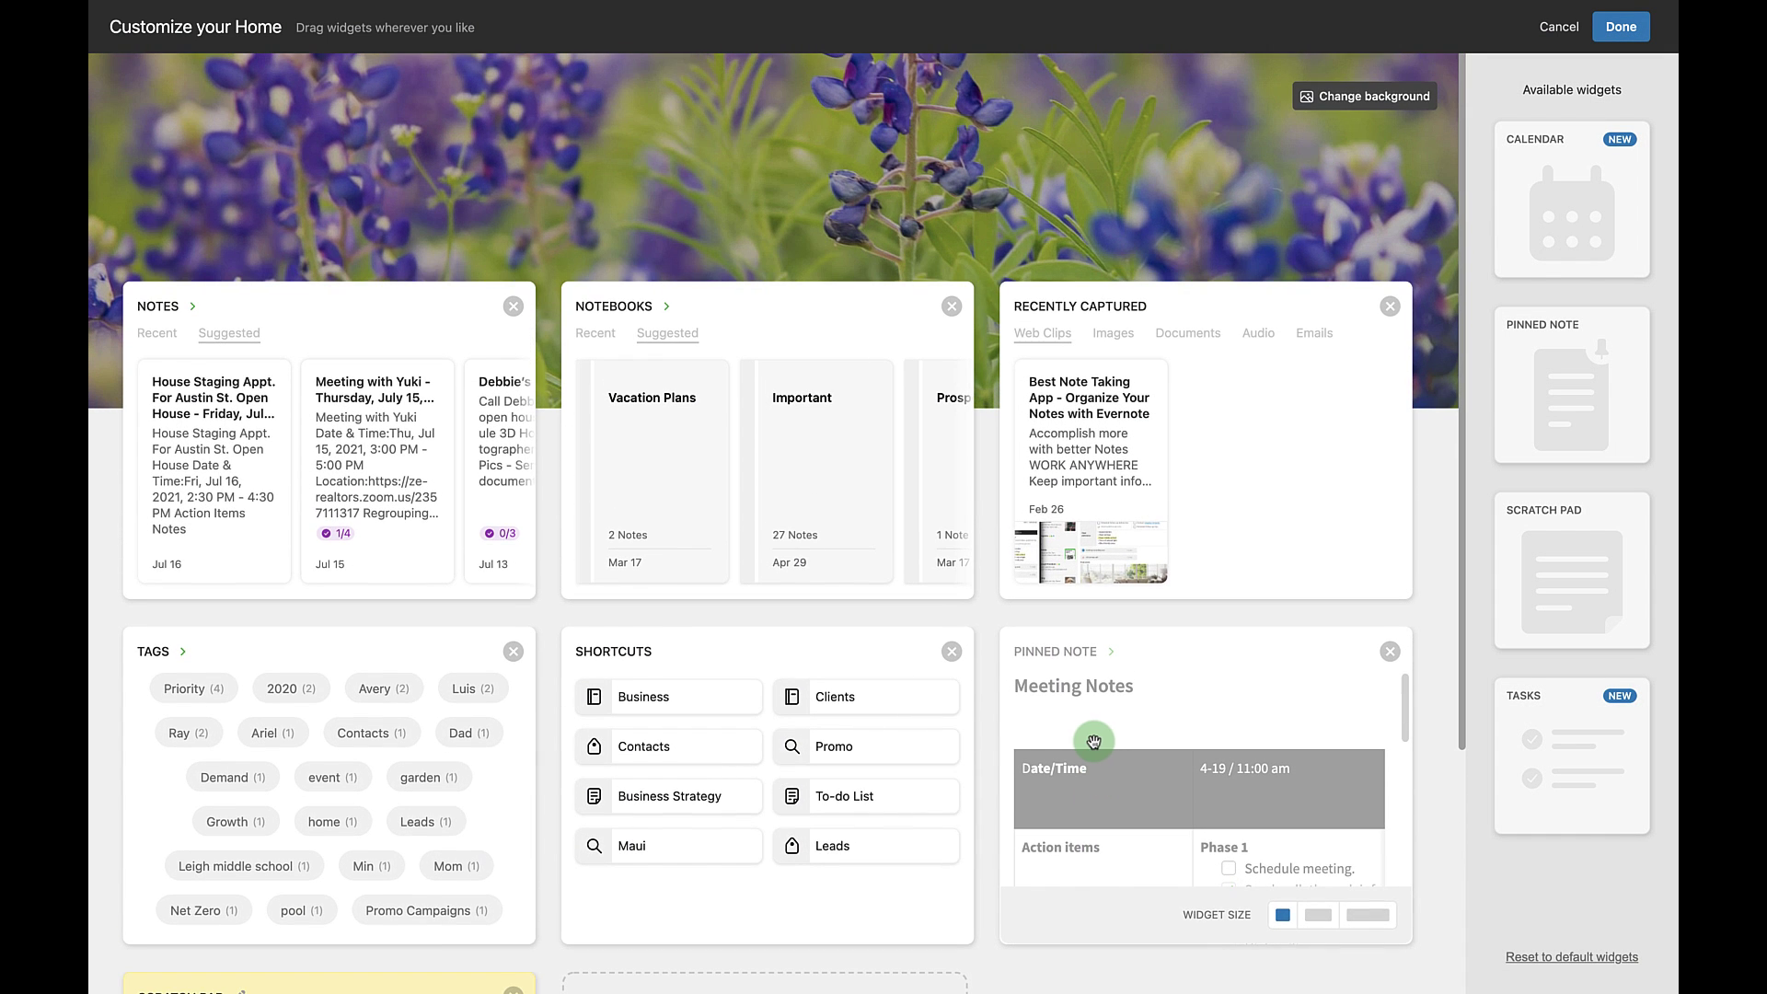
{"action": "left_click_drag", "start_coordinate": [1093, 742], "coordinate": [989, 628]}
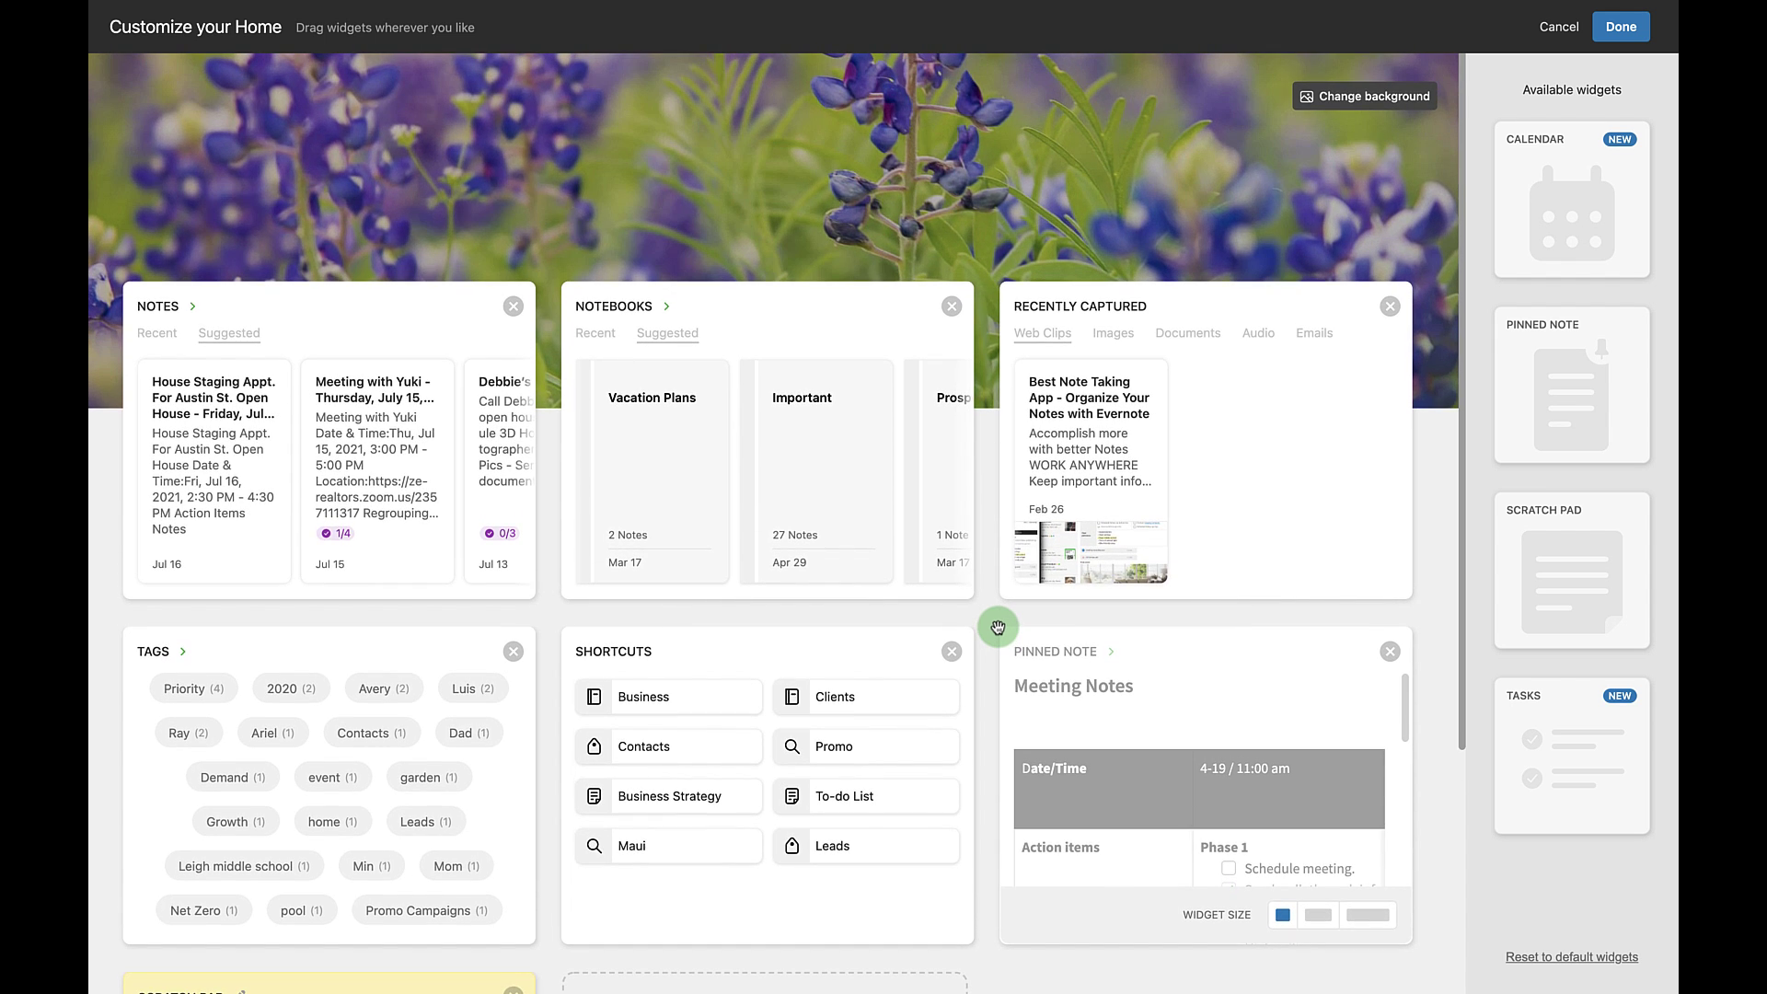
{"action": "left_click_drag", "start_coordinate": [998, 628], "coordinate": [1003, 626]}
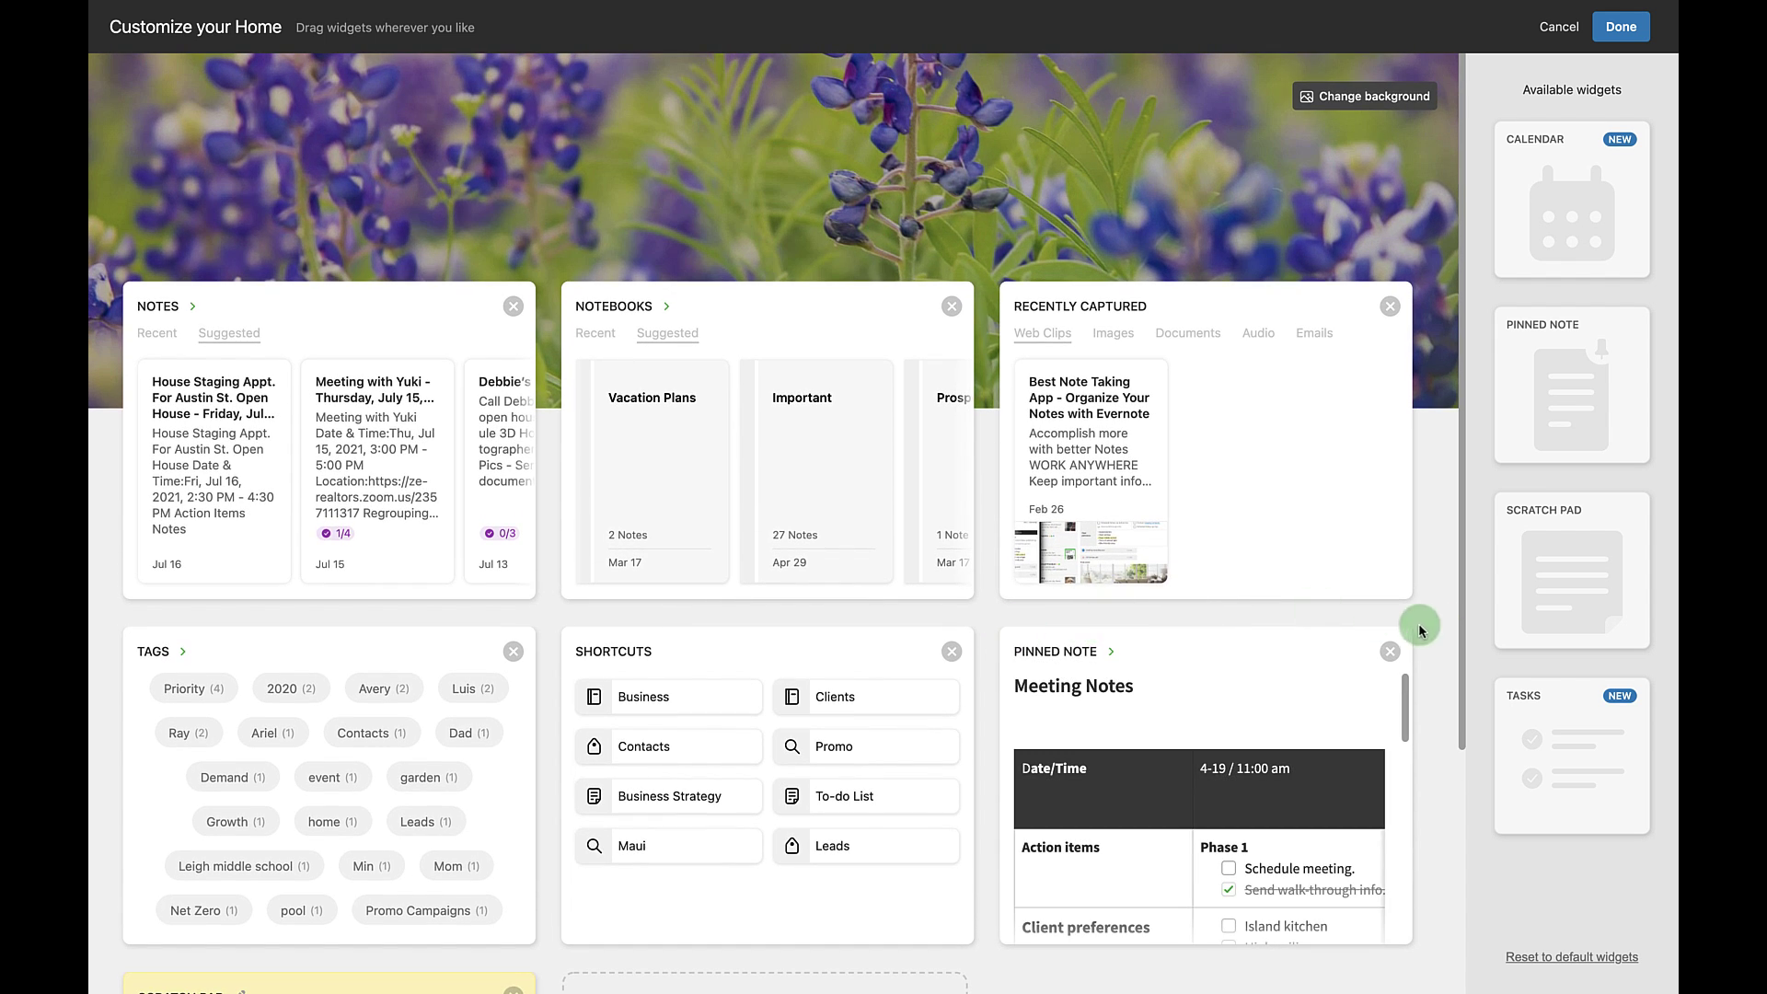
{"action": "mouse_move", "coordinate": [801, 564]}
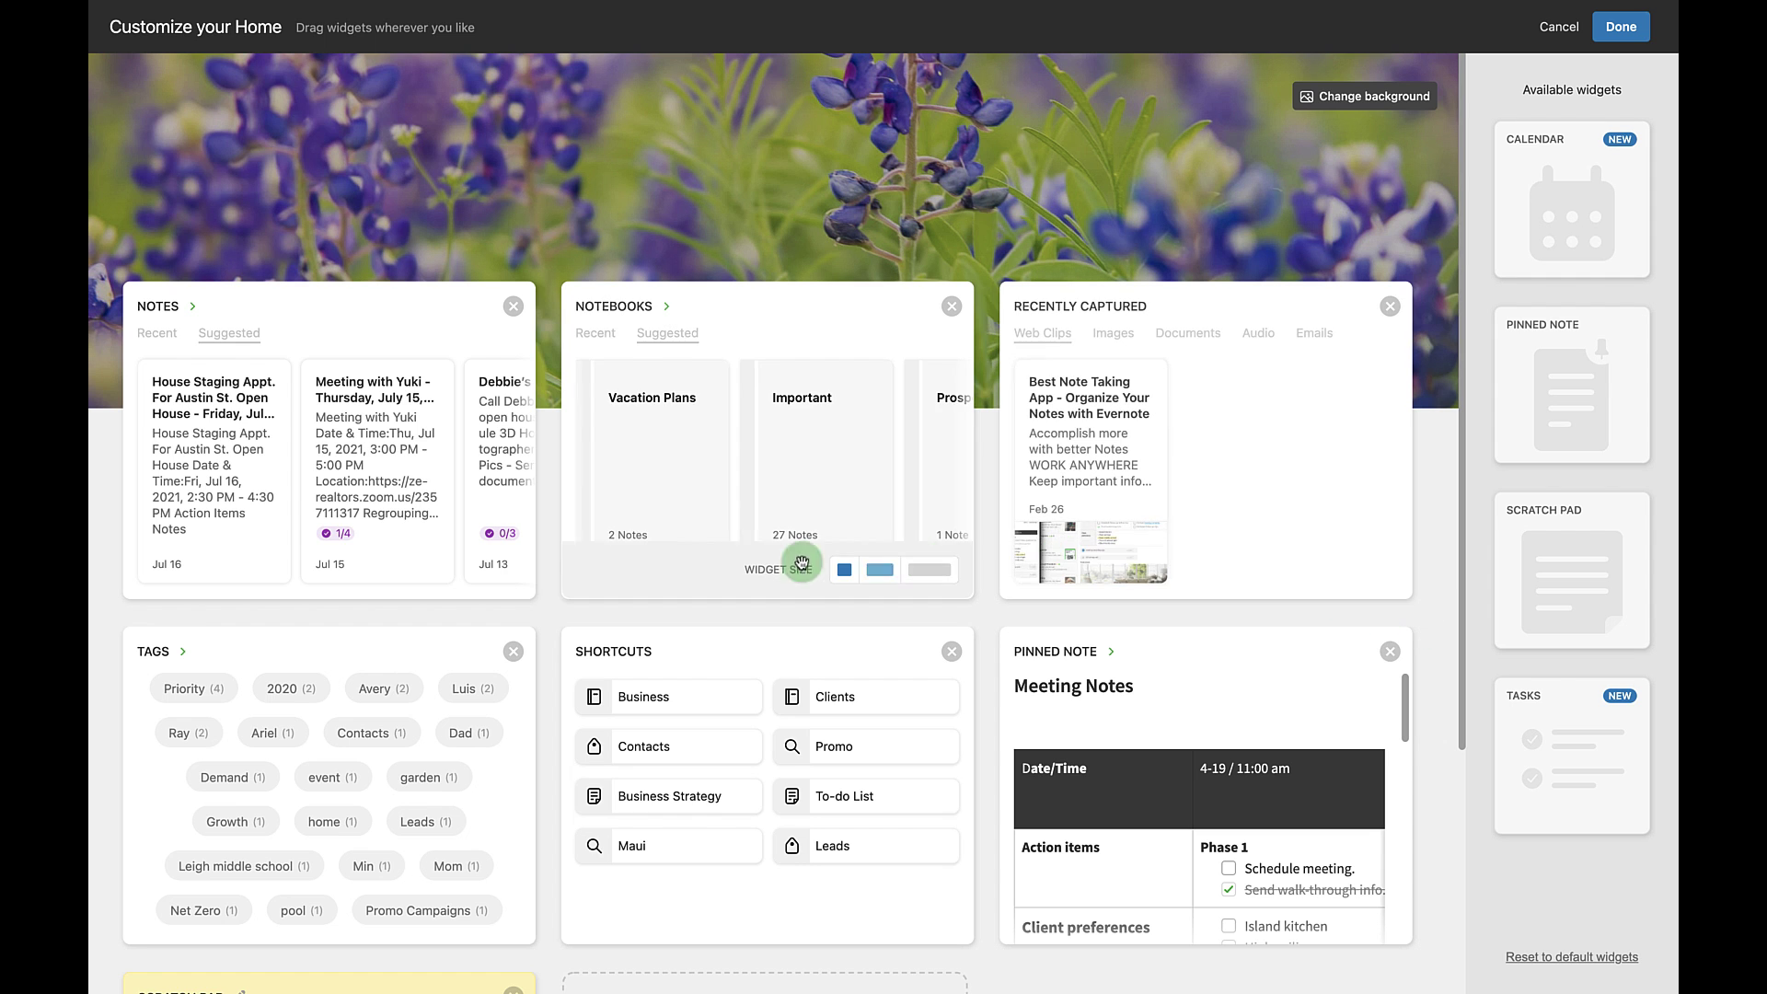
{"action": "left_click", "coordinate": [884, 585]}
{"action": "left_click", "coordinate": [1372, 580]}
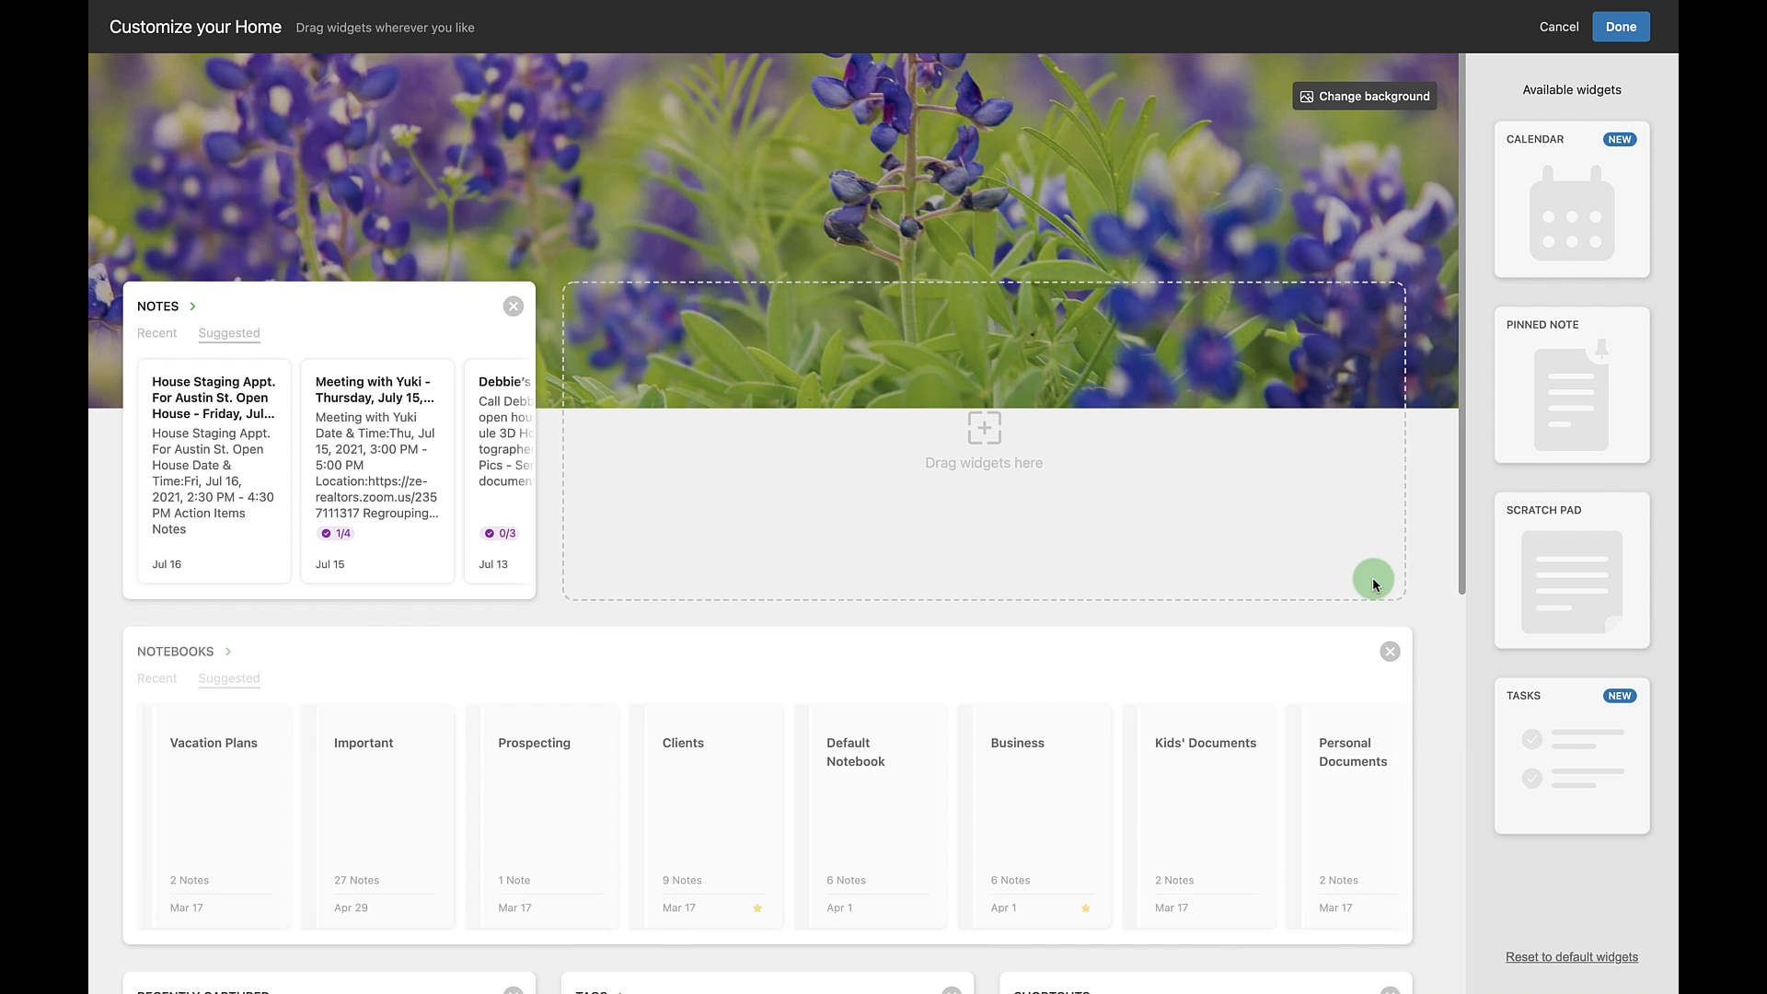
{"action": "scroll", "coordinate": [1044, 599], "scroll_direction": "down", "scroll_amount": 2}
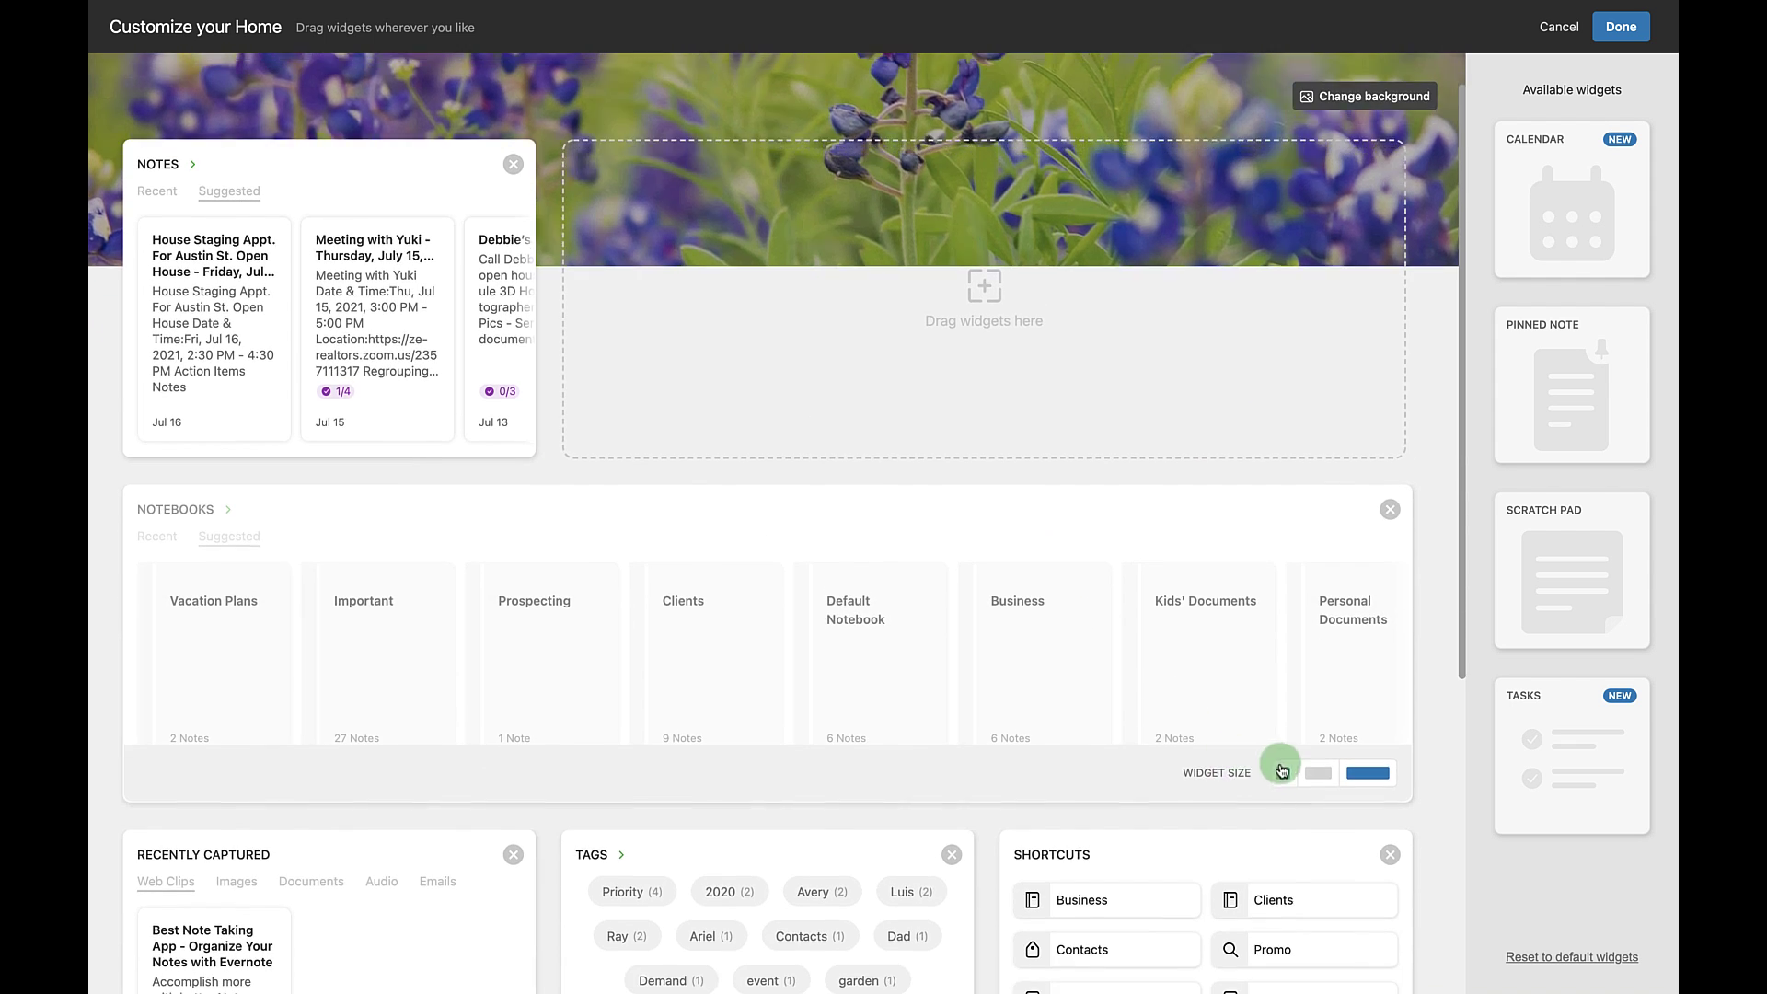
Shrink Notebooks to small and move Pinned Note top-middle, Recently Captured bottom-middle.
{"action": "left_click", "coordinate": [1284, 773]}
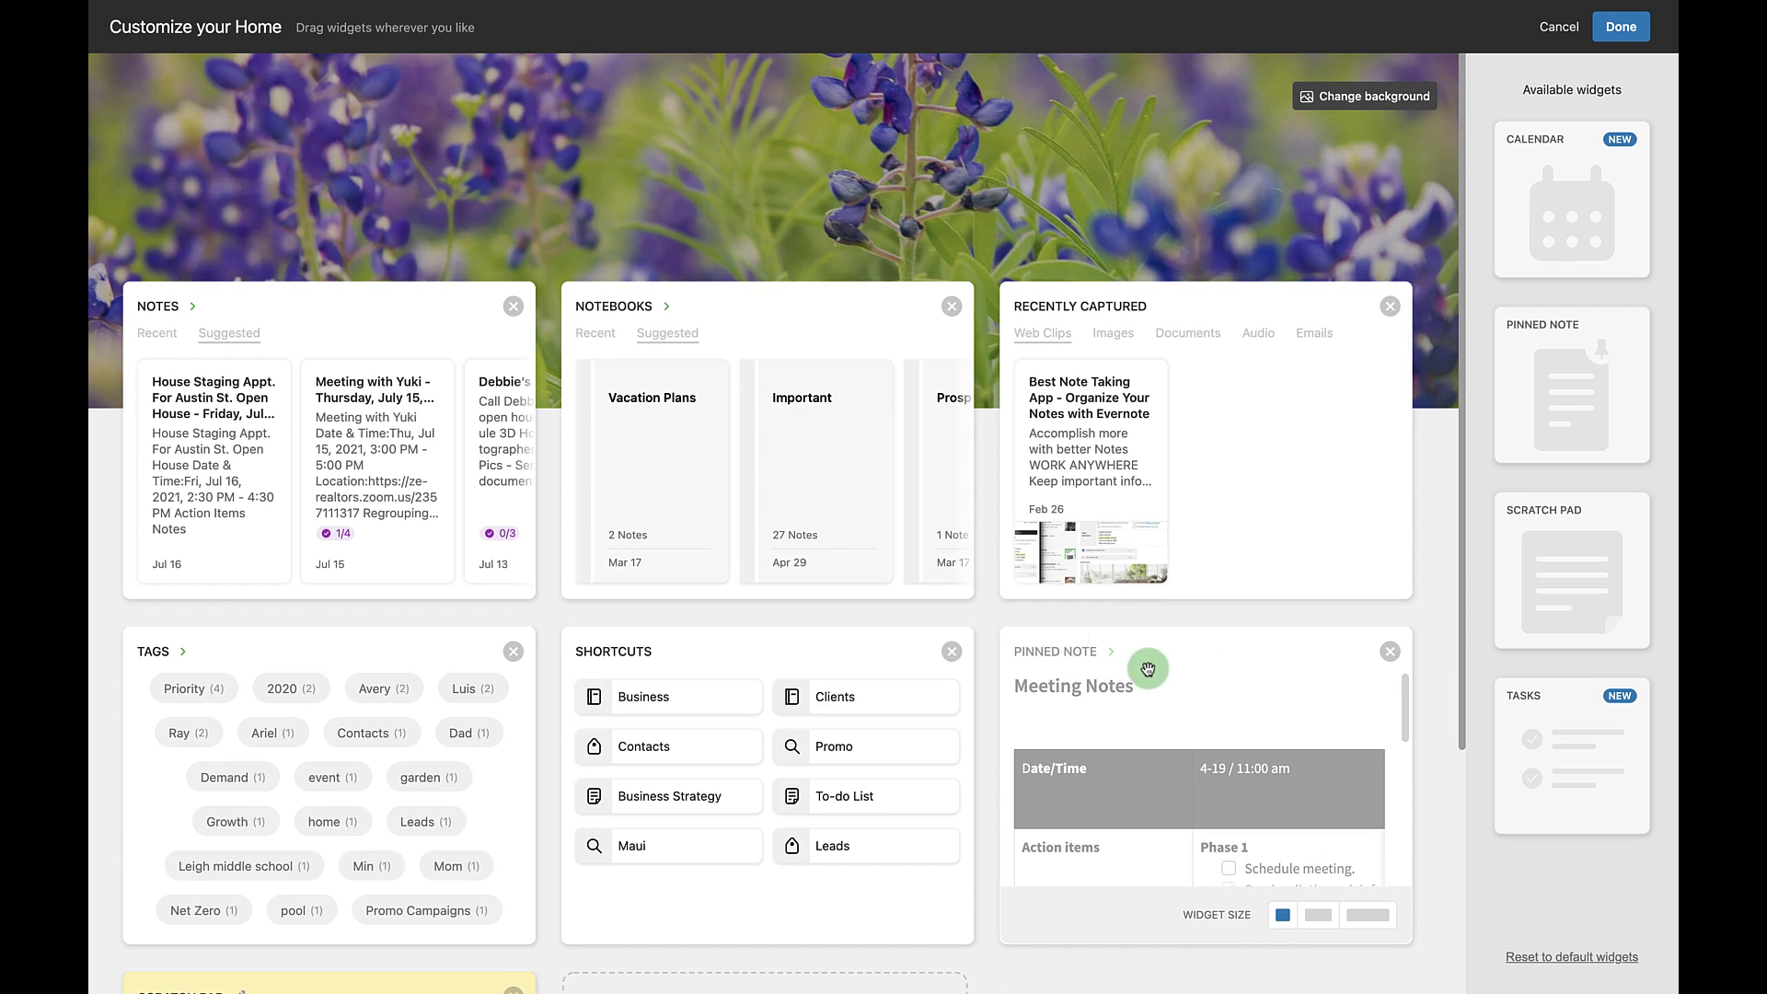
{"action": "left_click_drag", "start_coordinate": [1111, 647], "coordinate": [687, 595]}
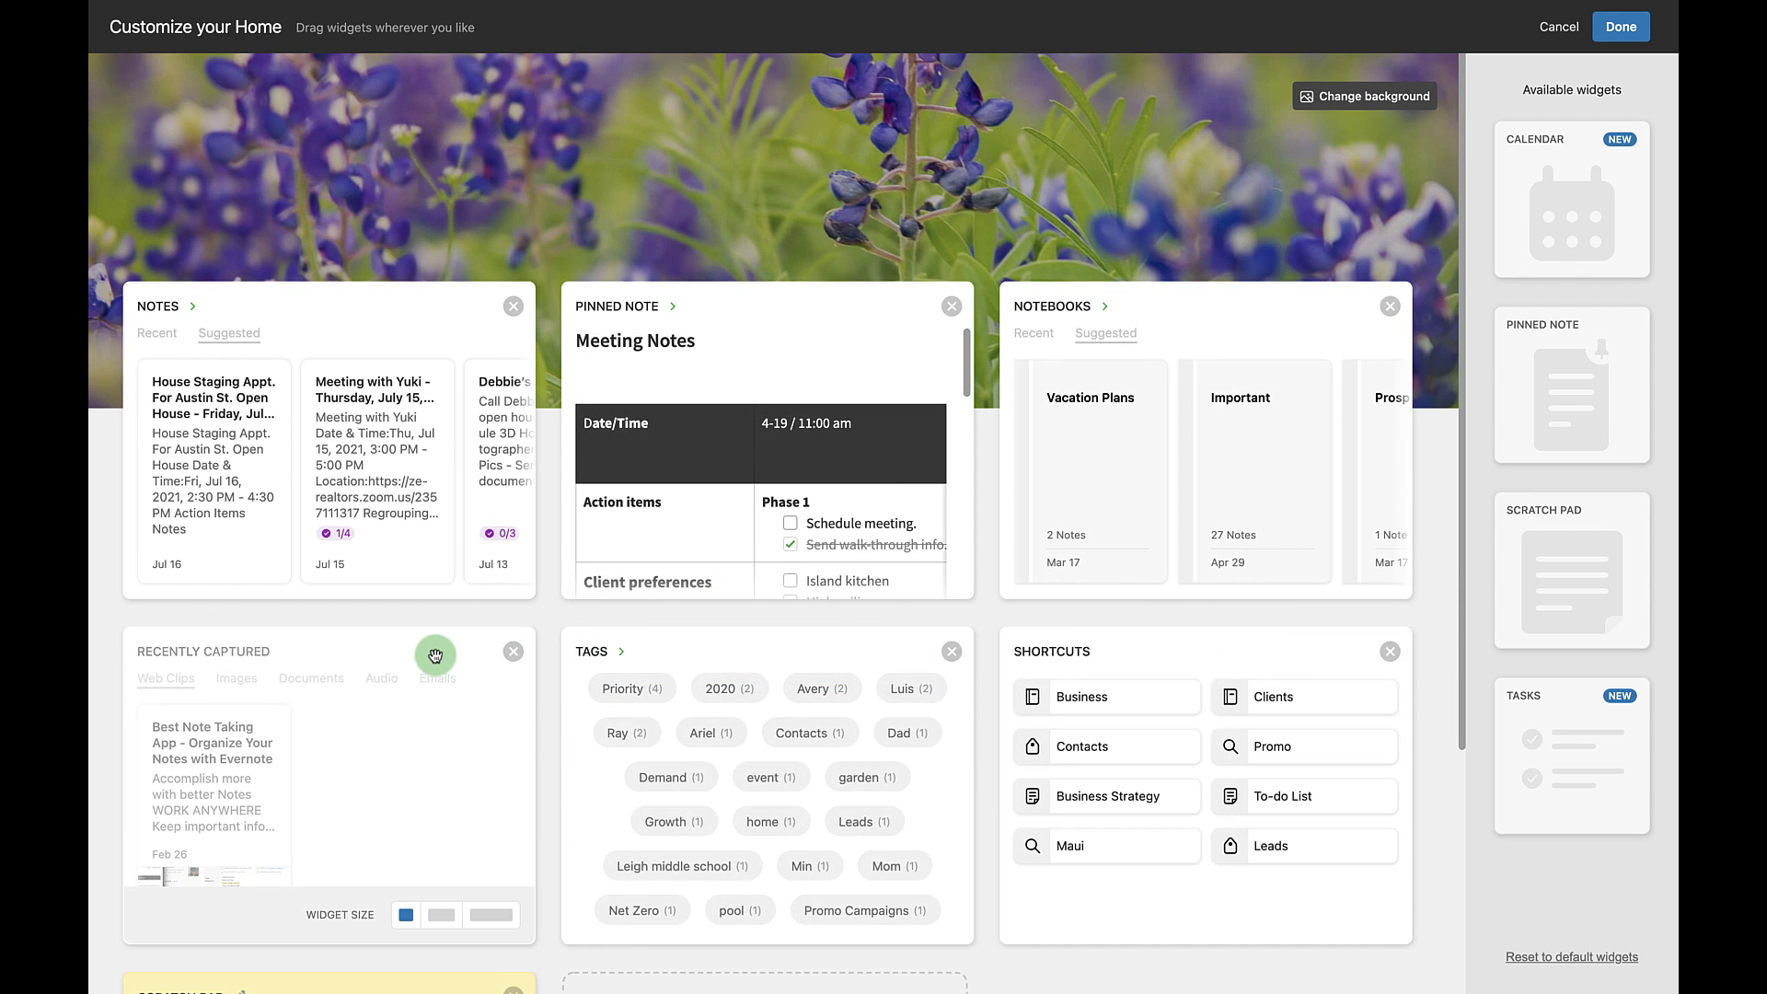
{"action": "left_click_drag", "start_coordinate": [431, 656], "coordinate": [947, 643]}
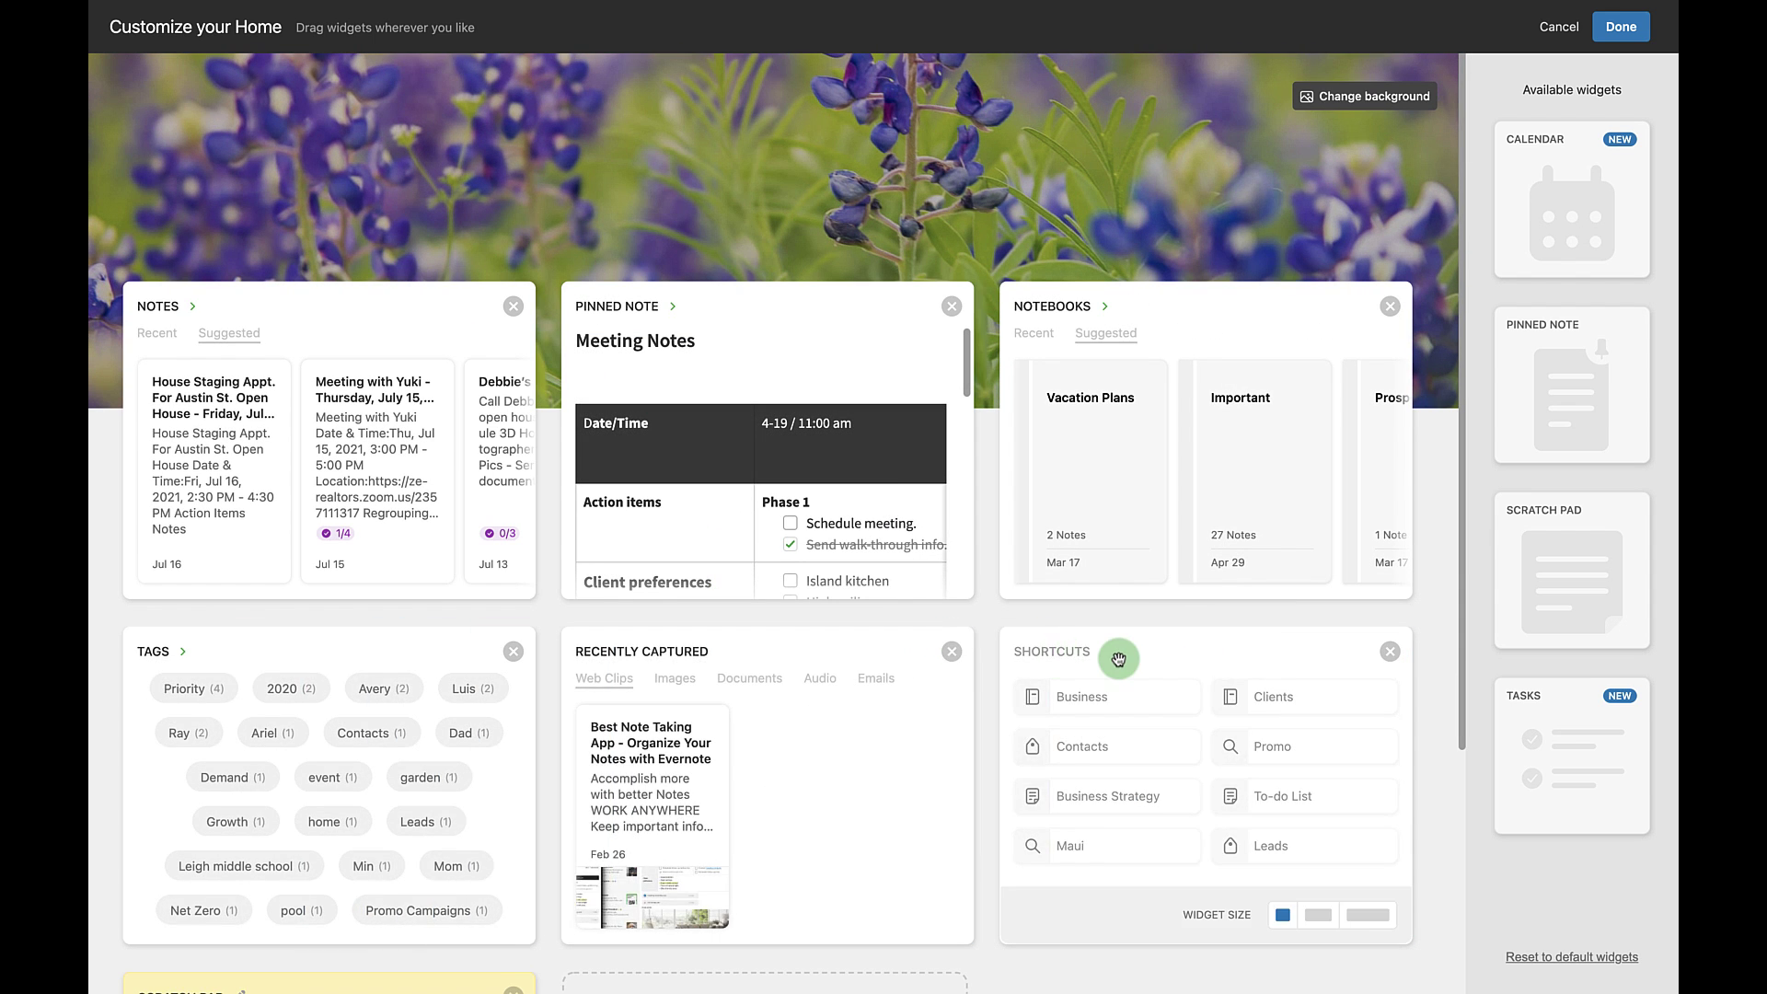
Widen the Notes widget to two columns and remove the Tags widget.
{"action": "scroll", "coordinate": [1133, 660], "scroll_direction": "down", "scroll_amount": 3}
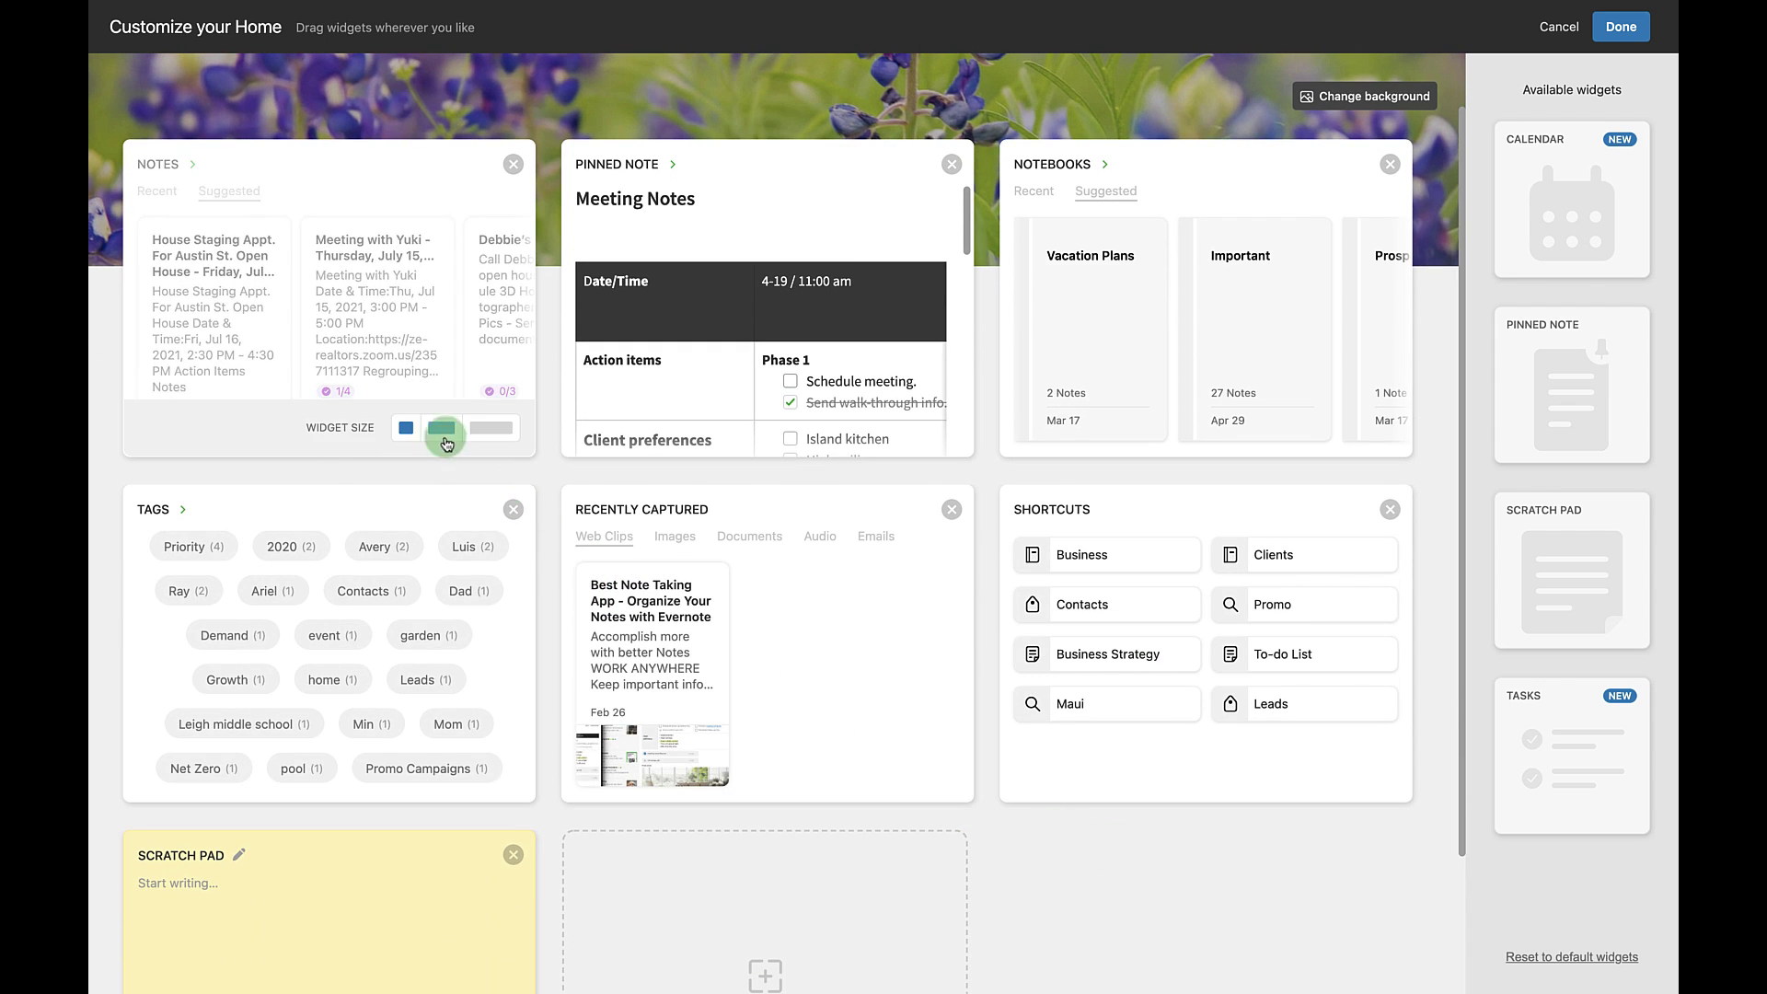
{"action": "left_click", "coordinate": [444, 426]}
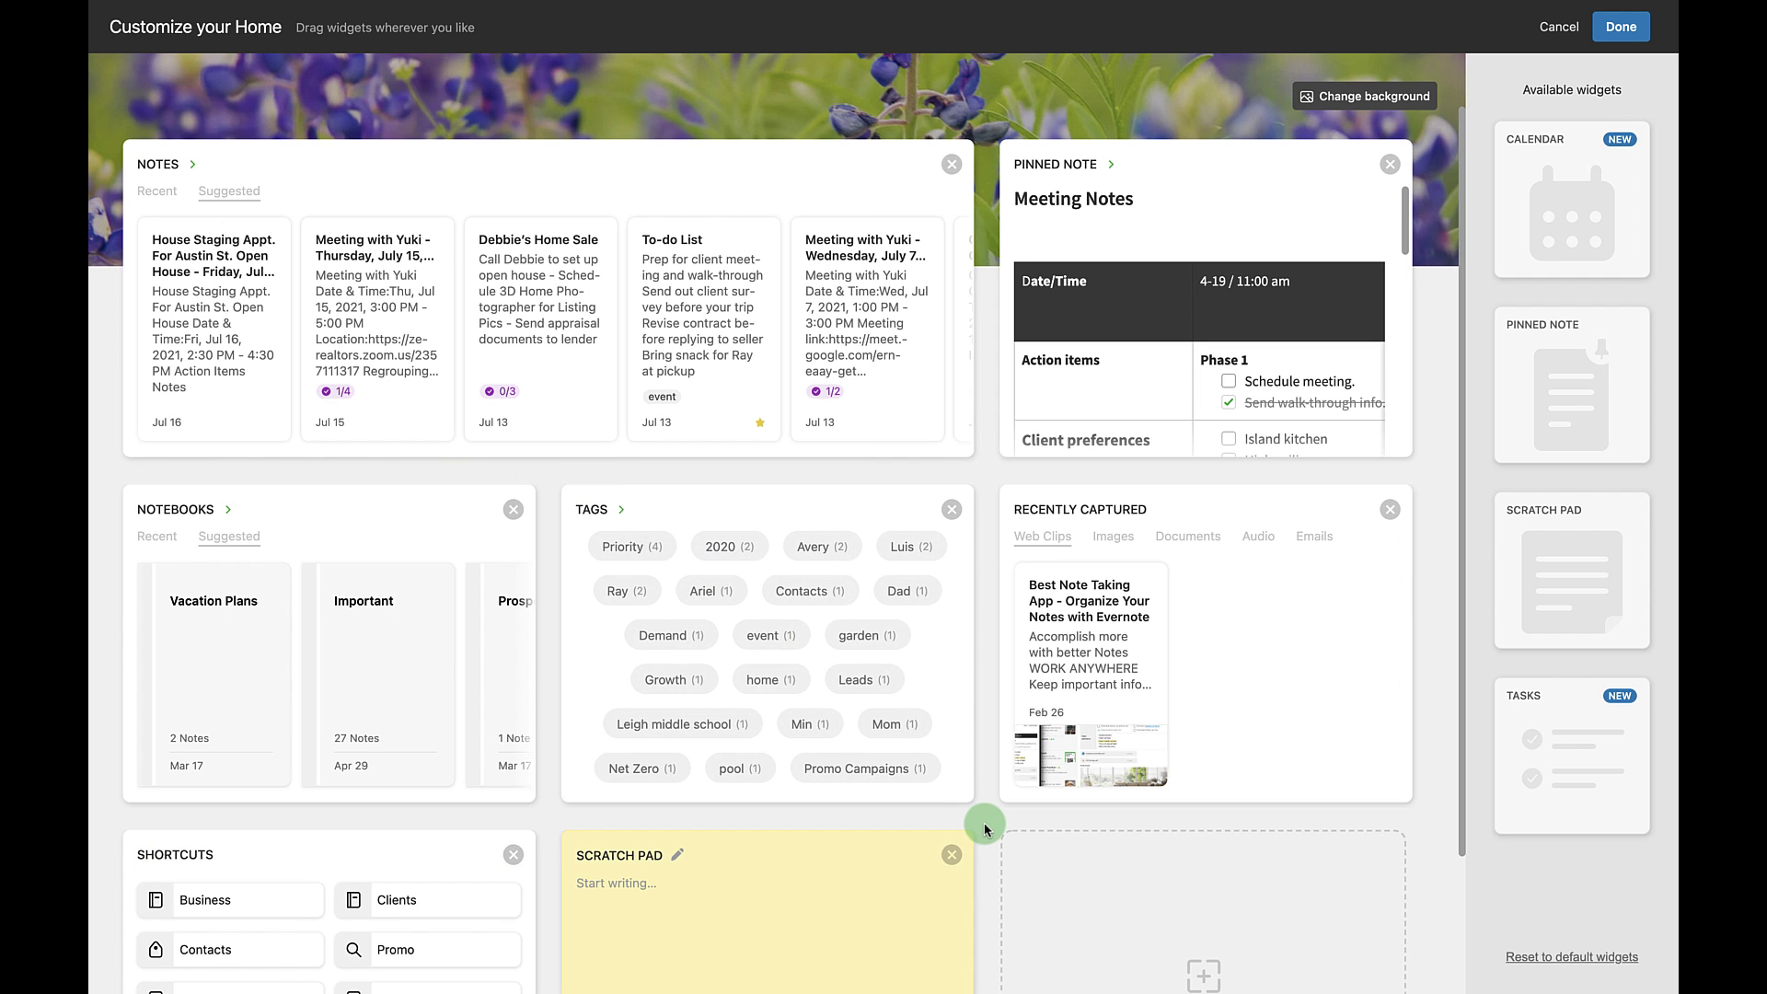
{"action": "left_click", "coordinate": [952, 511]}
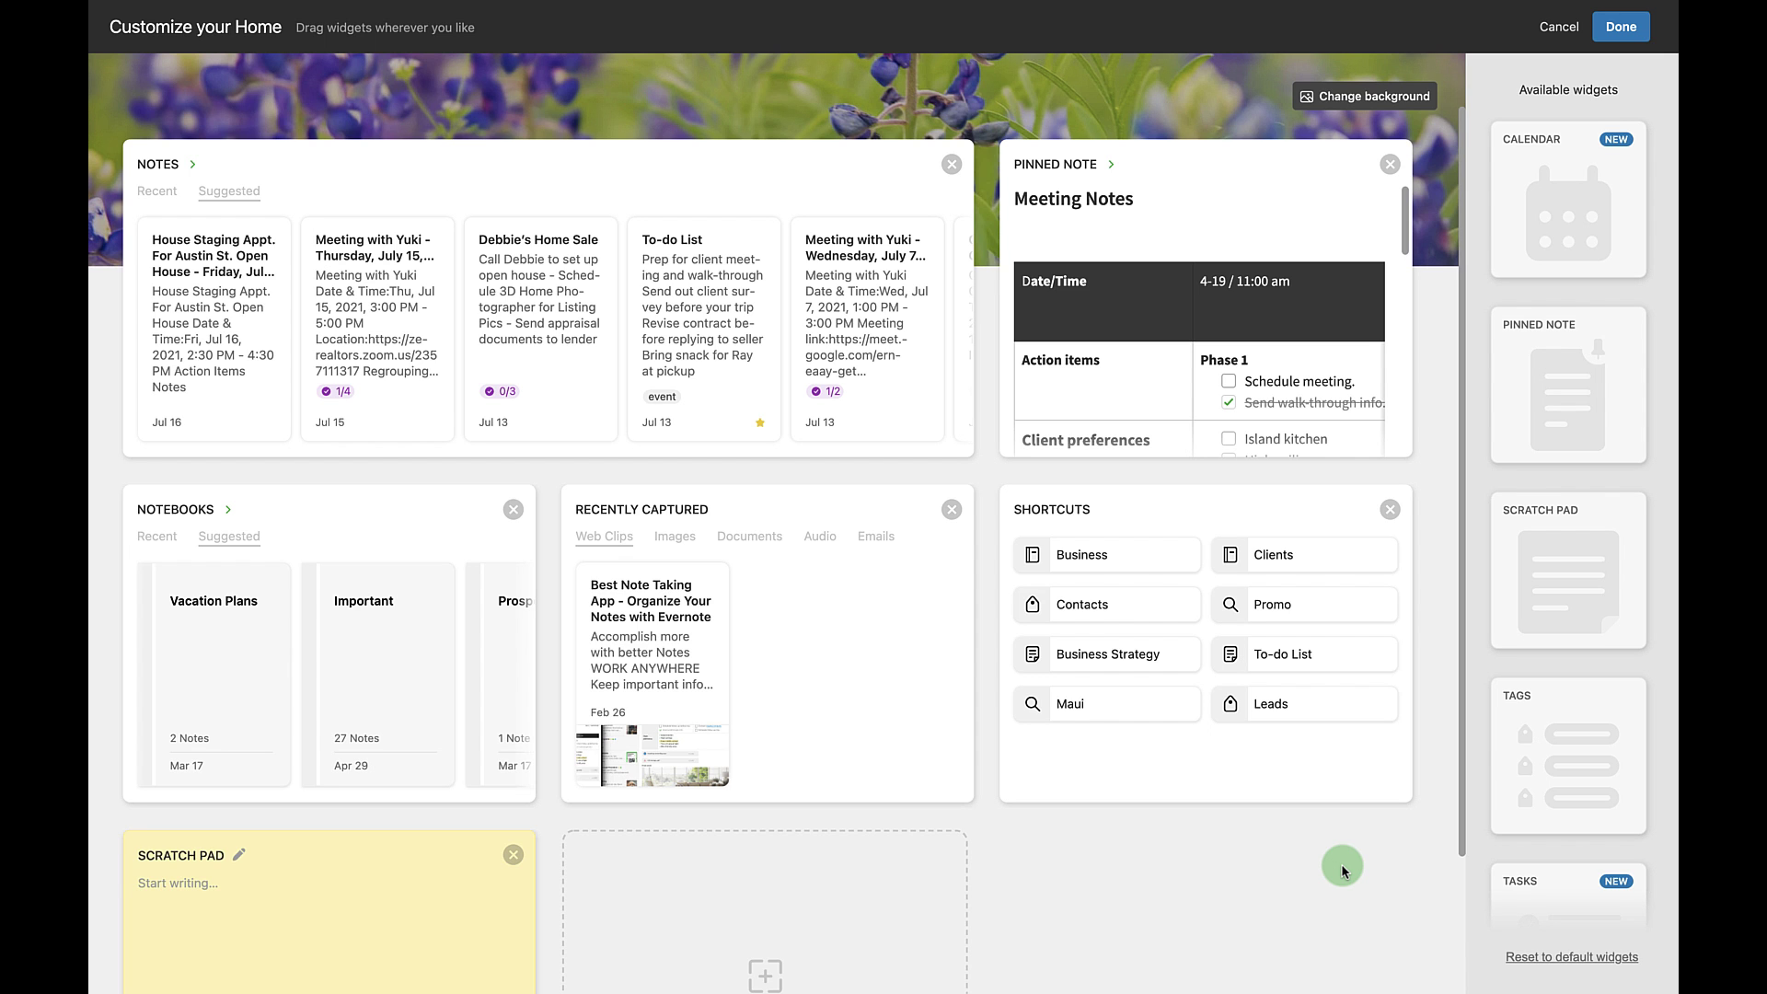
Retitle the scratch pad 'FUN IDEAS!'.
{"action": "scroll", "coordinate": [1340, 863], "scroll_direction": "down", "scroll_amount": 3}
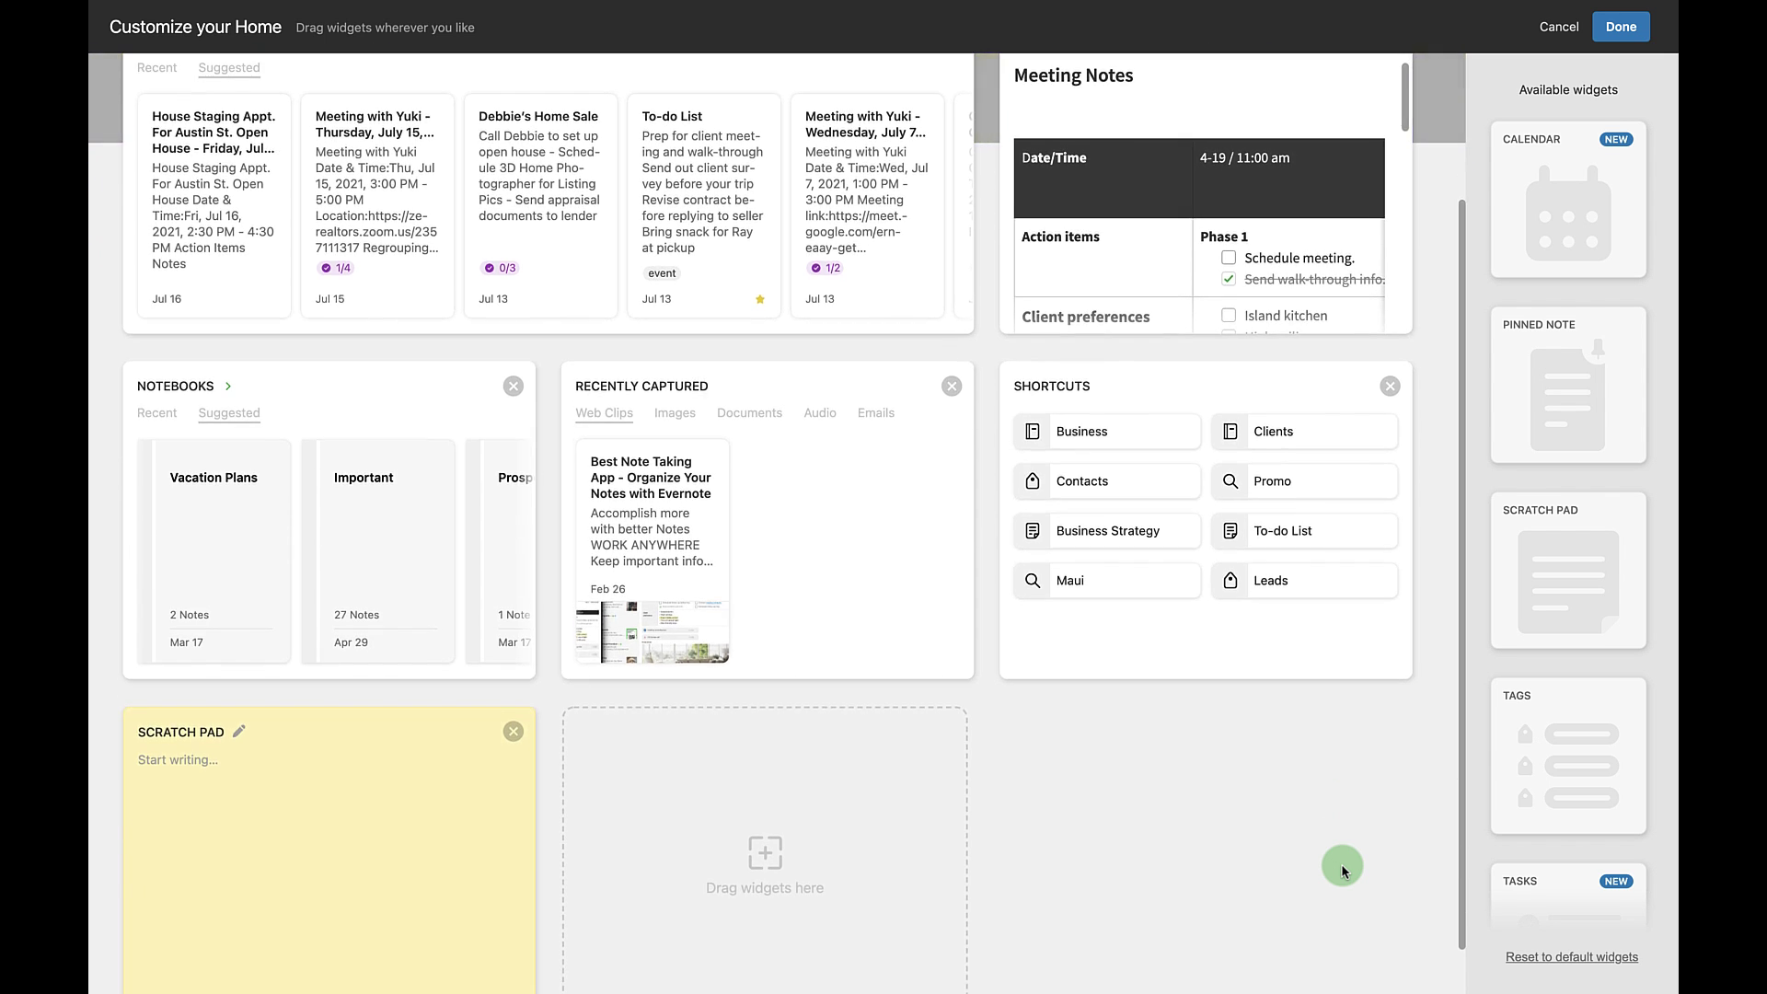
{"action": "mouse_move", "coordinate": [397, 766]}
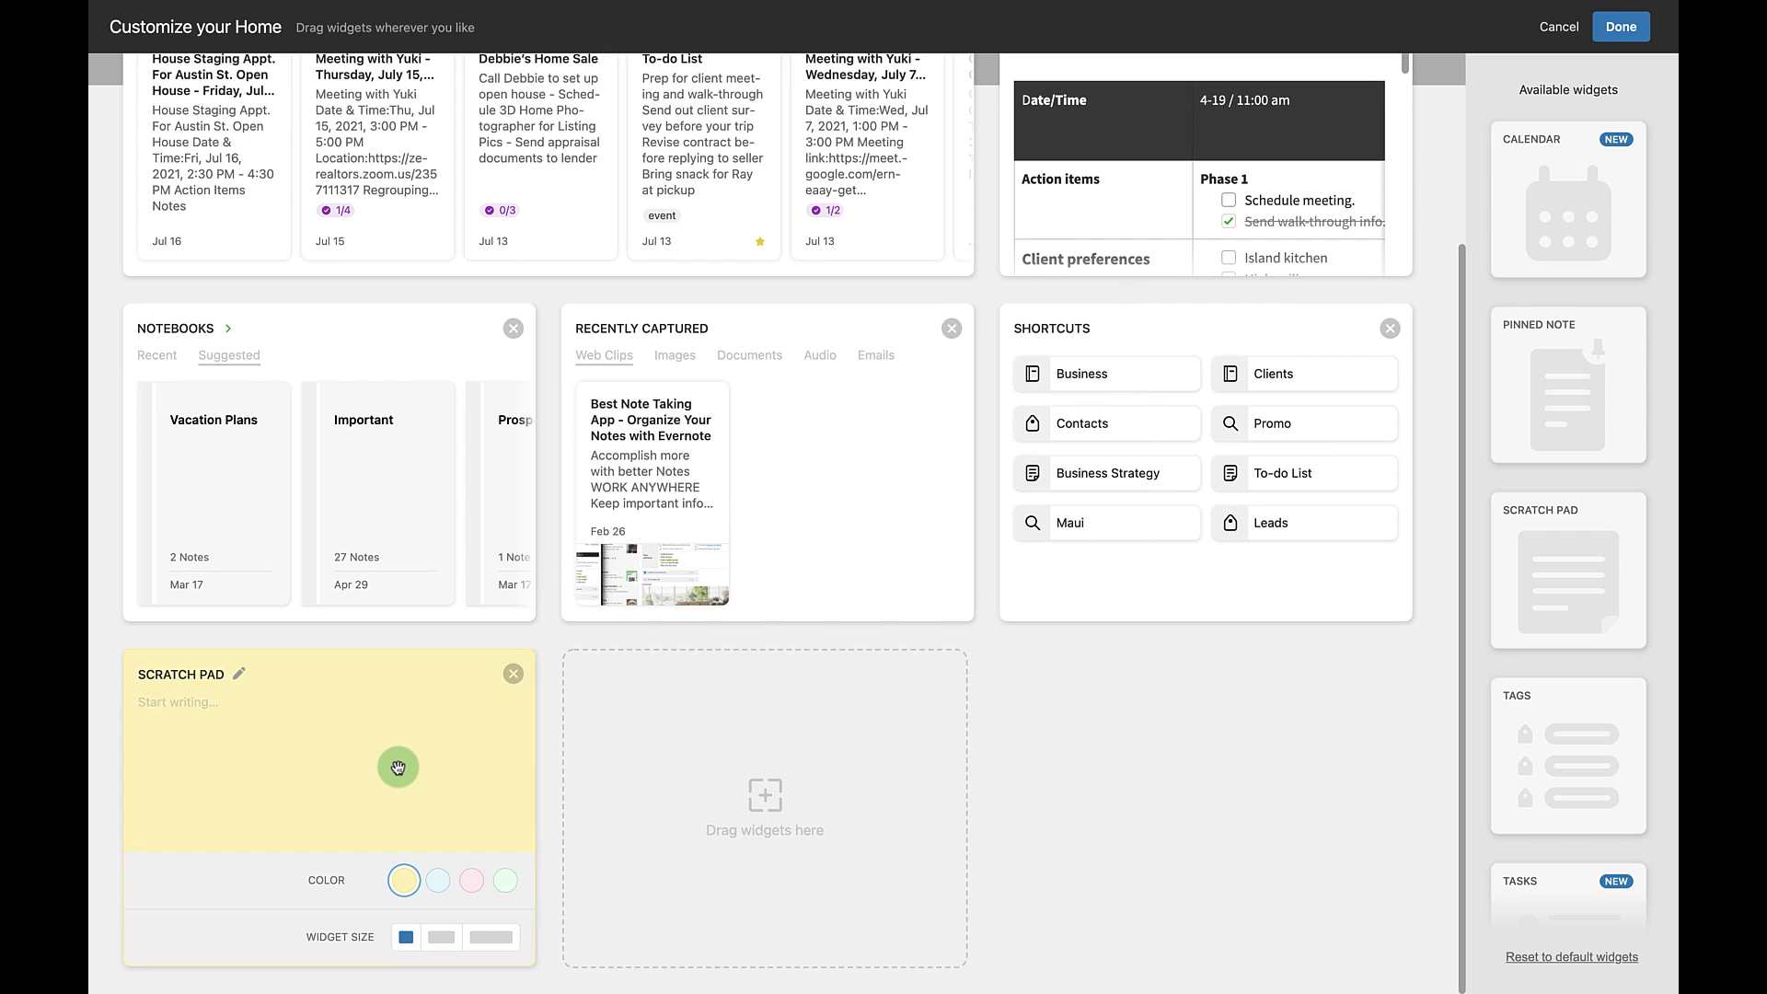
{"action": "left_click", "coordinate": [239, 674]}
{"action": "left_click_drag", "start_coordinate": [244, 677], "coordinate": [143, 673]}
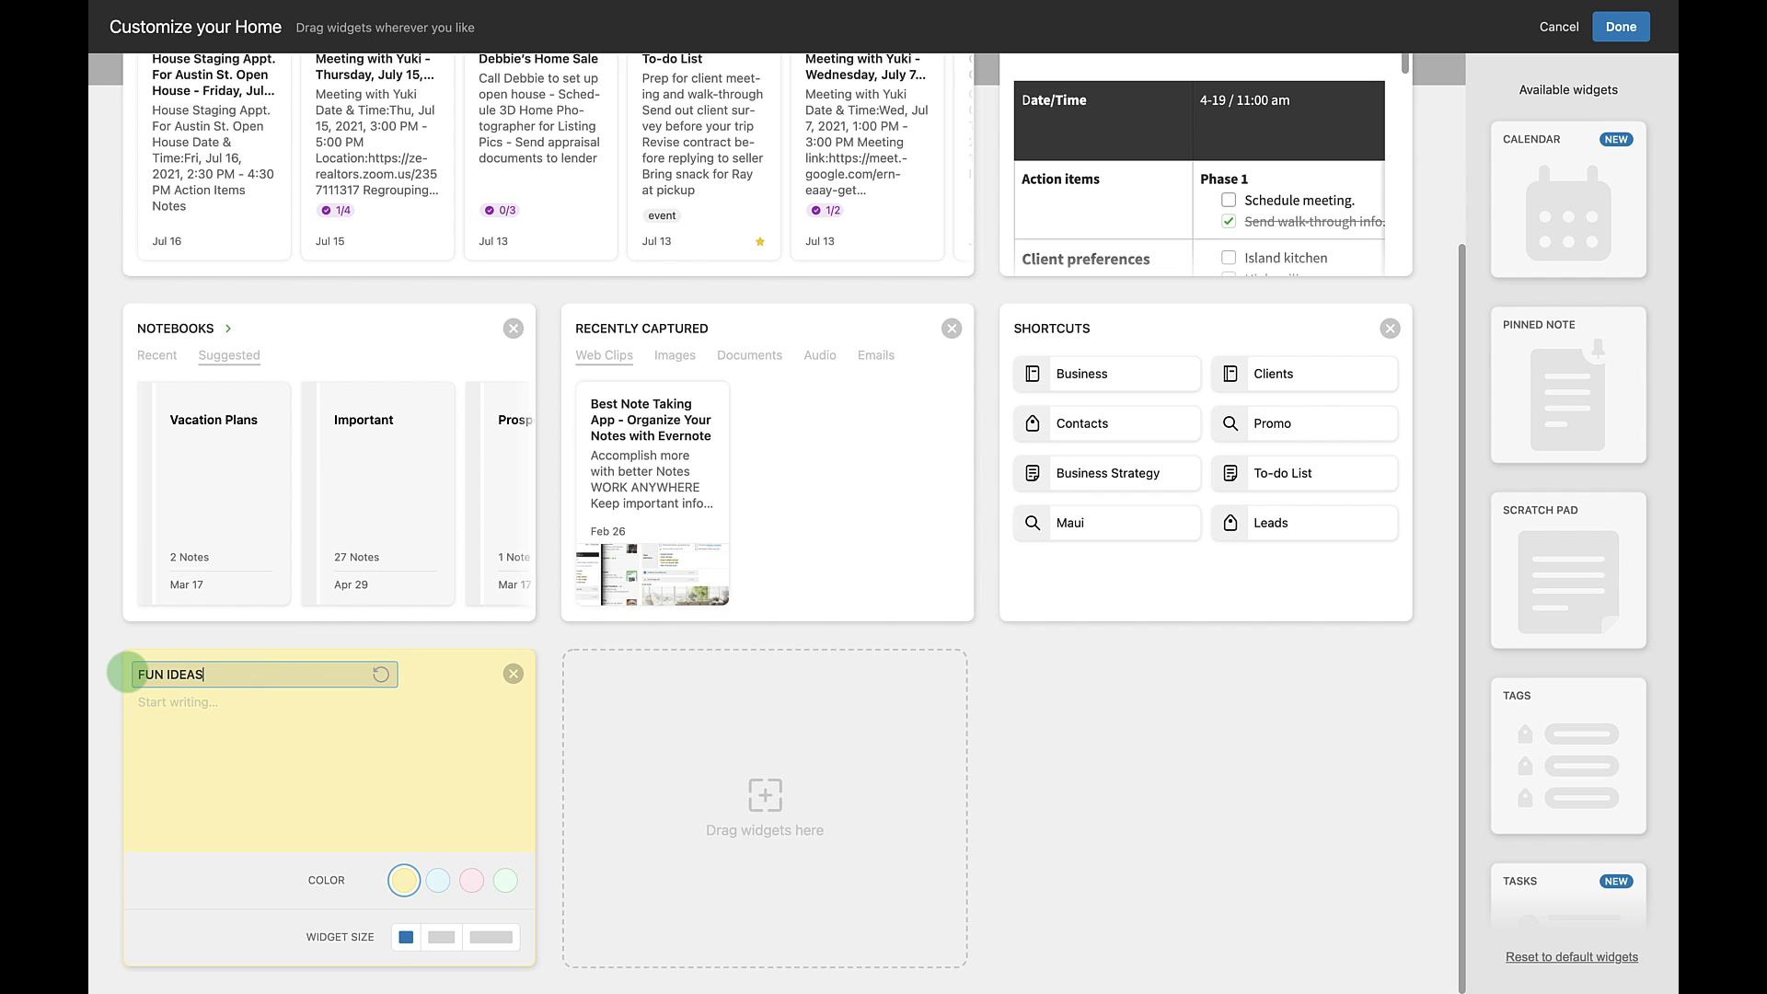
{"action": "type", "text": "FUN IDEAS!"}
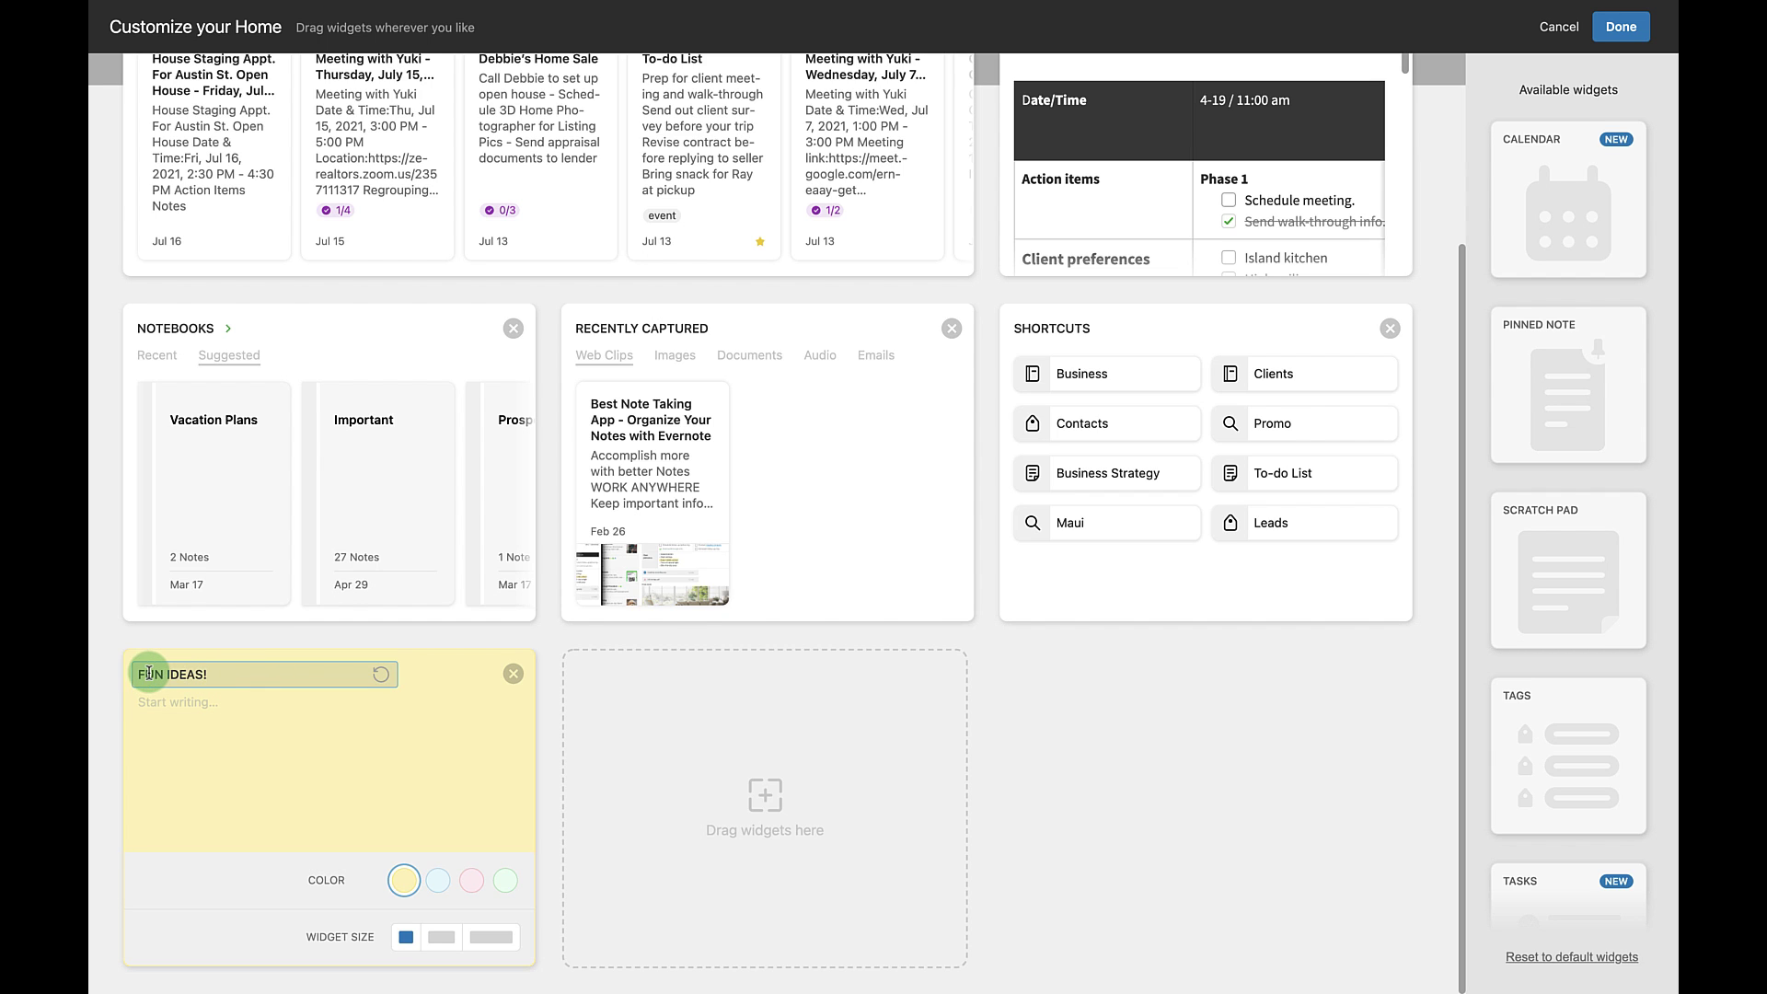
Color the FUN IDEAS! pad light green and widen it to medium size.
{"action": "left_click", "coordinate": [442, 881]}
{"action": "left_click", "coordinate": [468, 885]}
{"action": "left_click", "coordinate": [505, 886]}
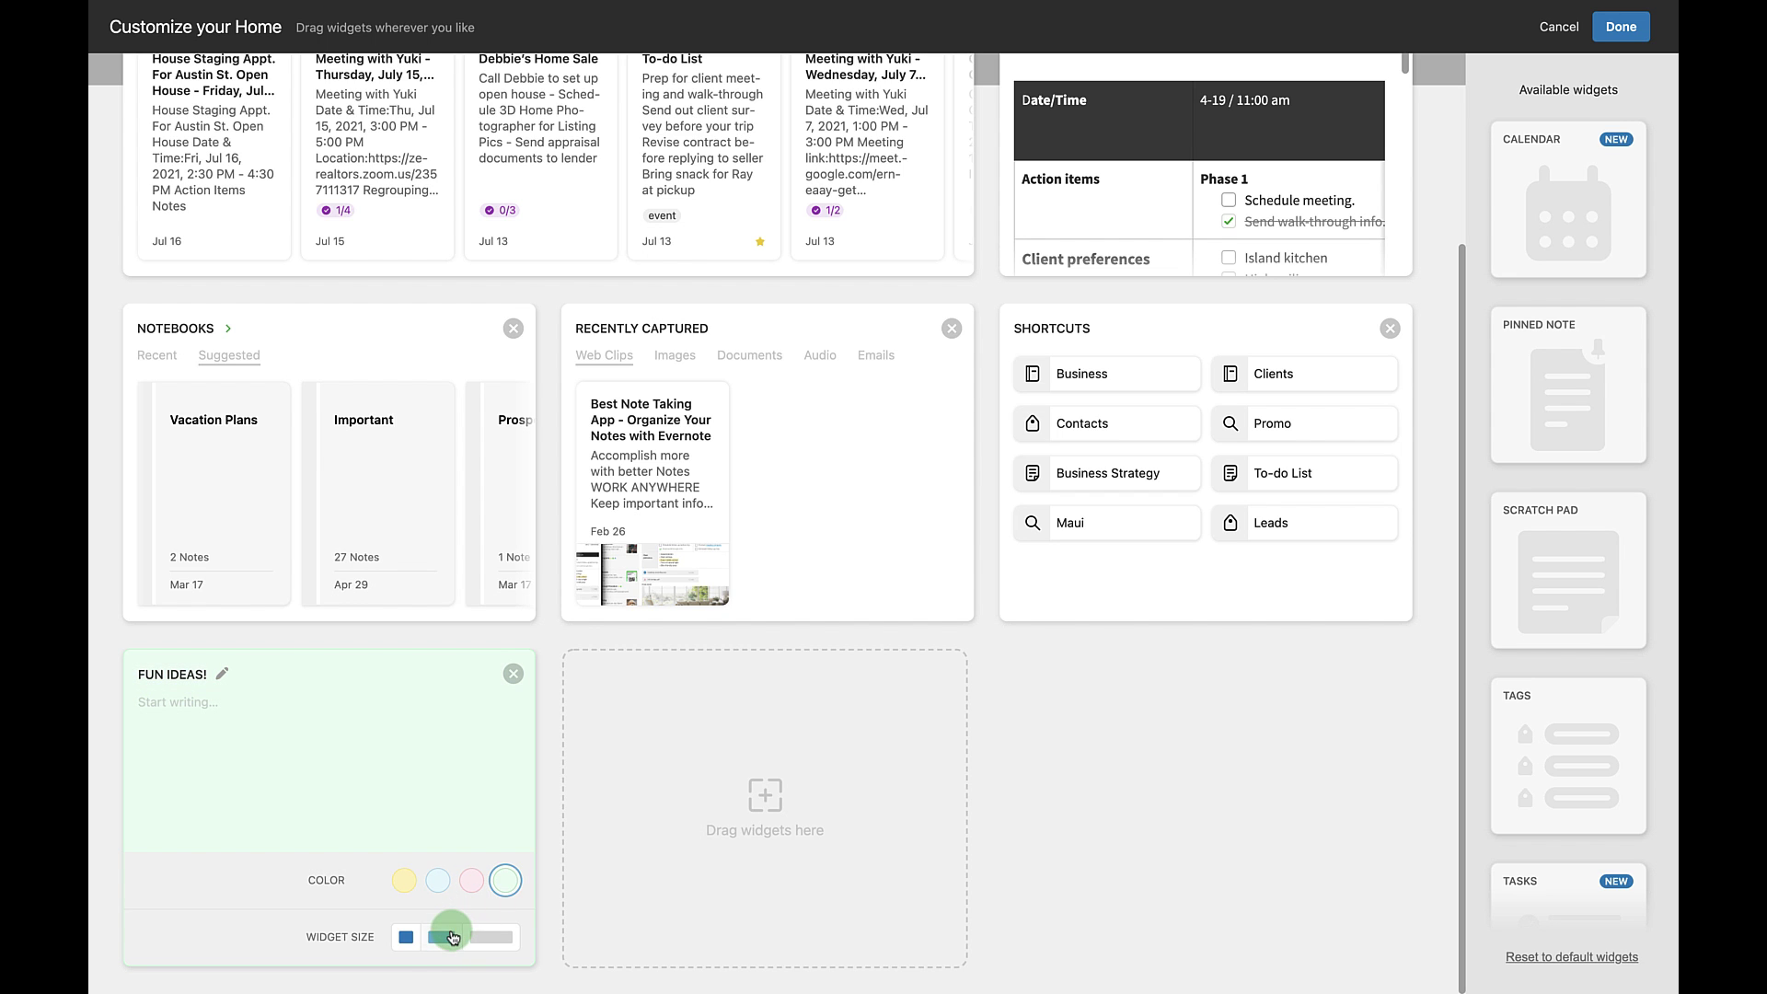
{"action": "left_click", "coordinate": [441, 935]}
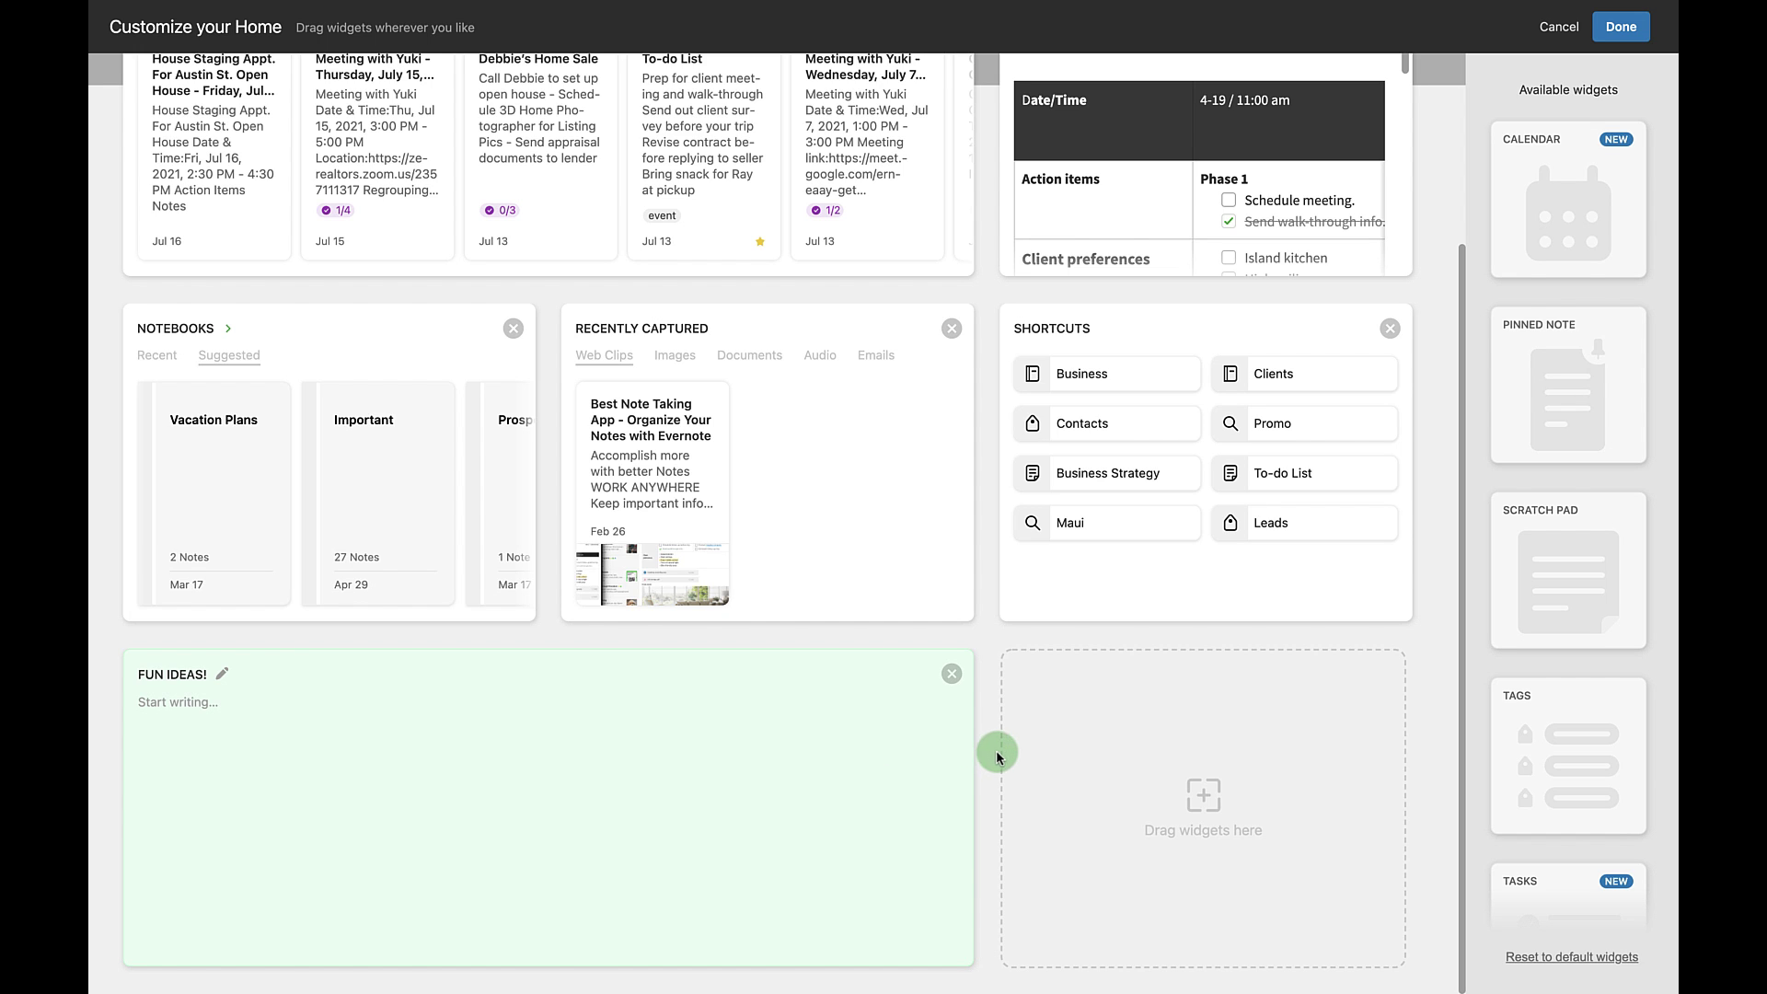
Place a second Scratch Pad widget in the middle row beside Recently Captured.
{"action": "left_click_drag", "start_coordinate": [1510, 552], "coordinate": [1167, 722]}
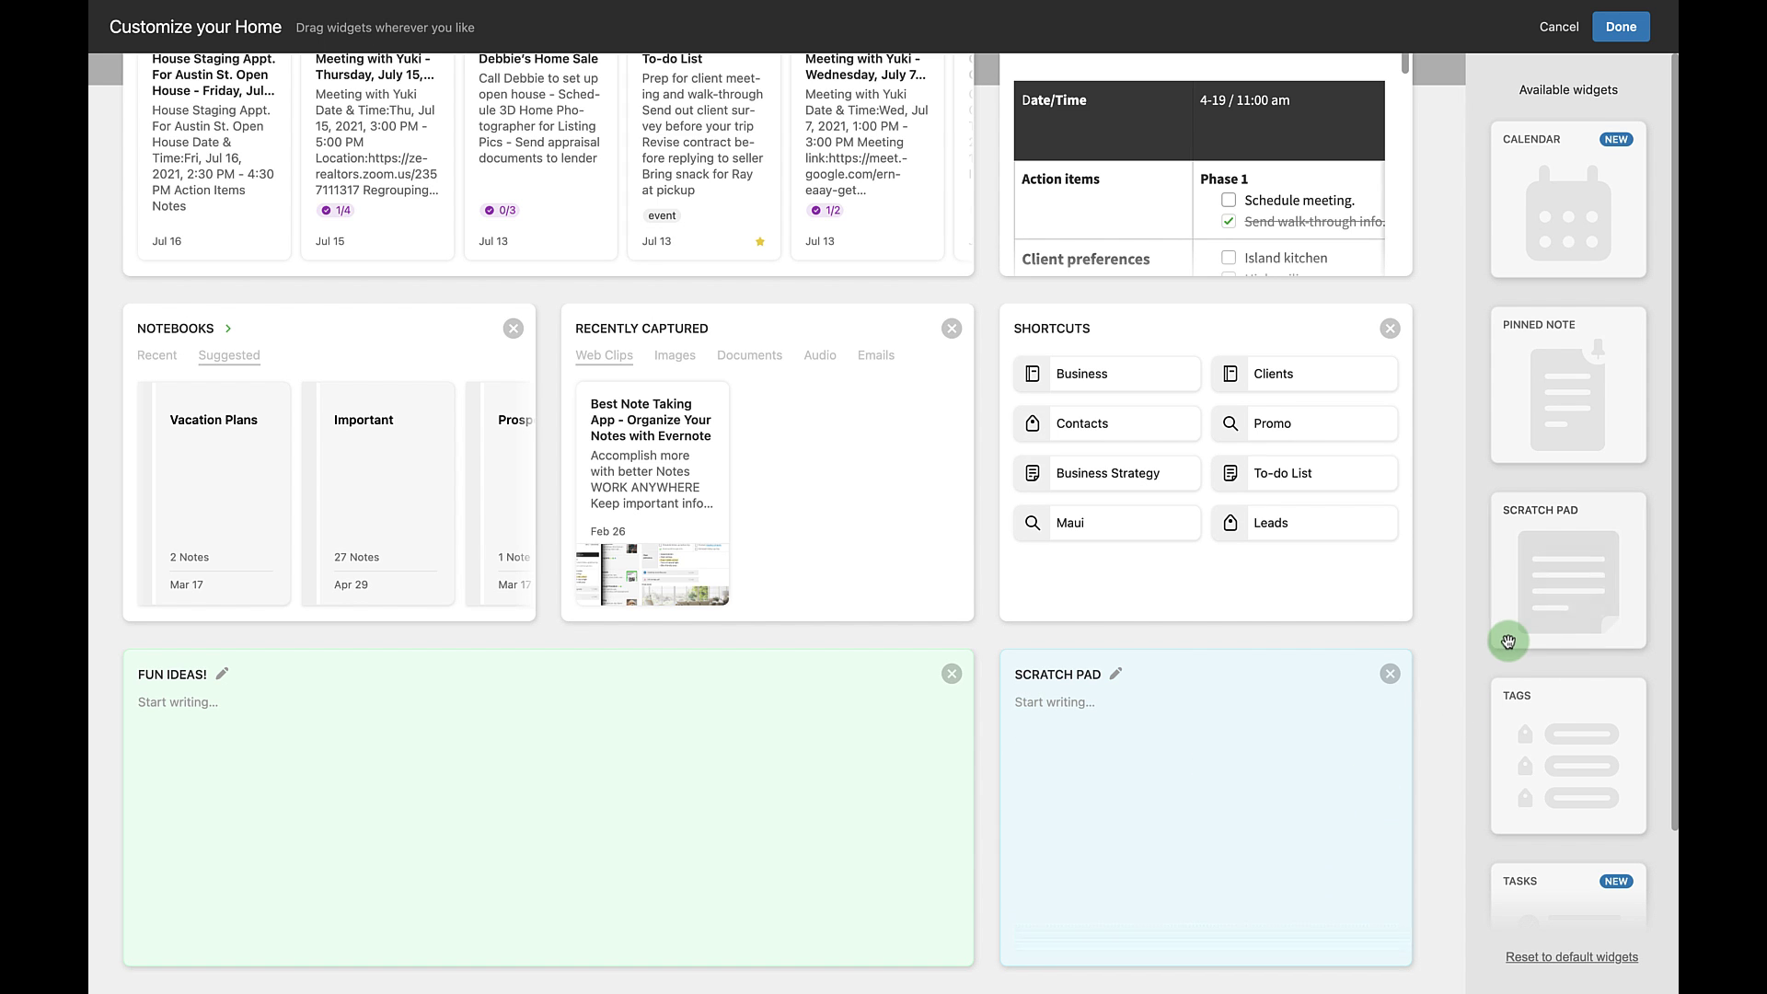
{"action": "mouse_move", "coordinate": [1547, 597]}
{"action": "left_mouse_down"}
{"action": "mouse_move", "coordinate": [954, 523]}
{"action": "mouse_move", "coordinate": [1014, 500]}
{"action": "left_mouse_up"}
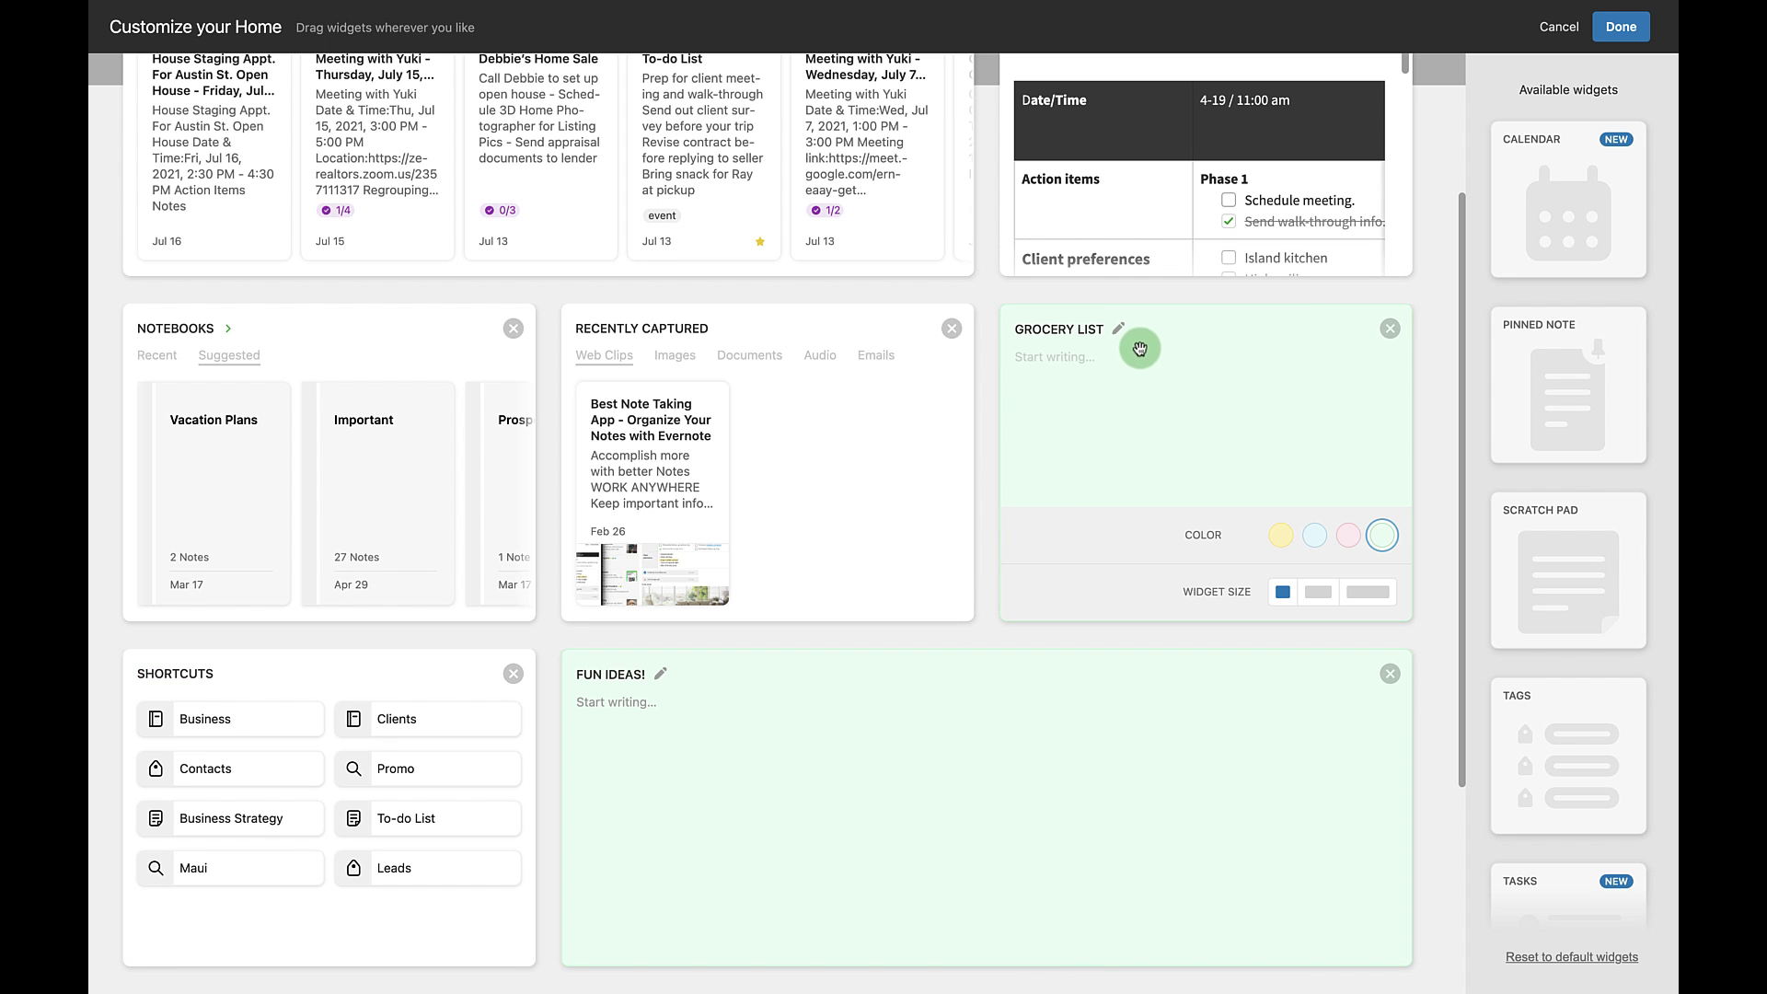
{"action": "left_click", "coordinate": [831, 715]}
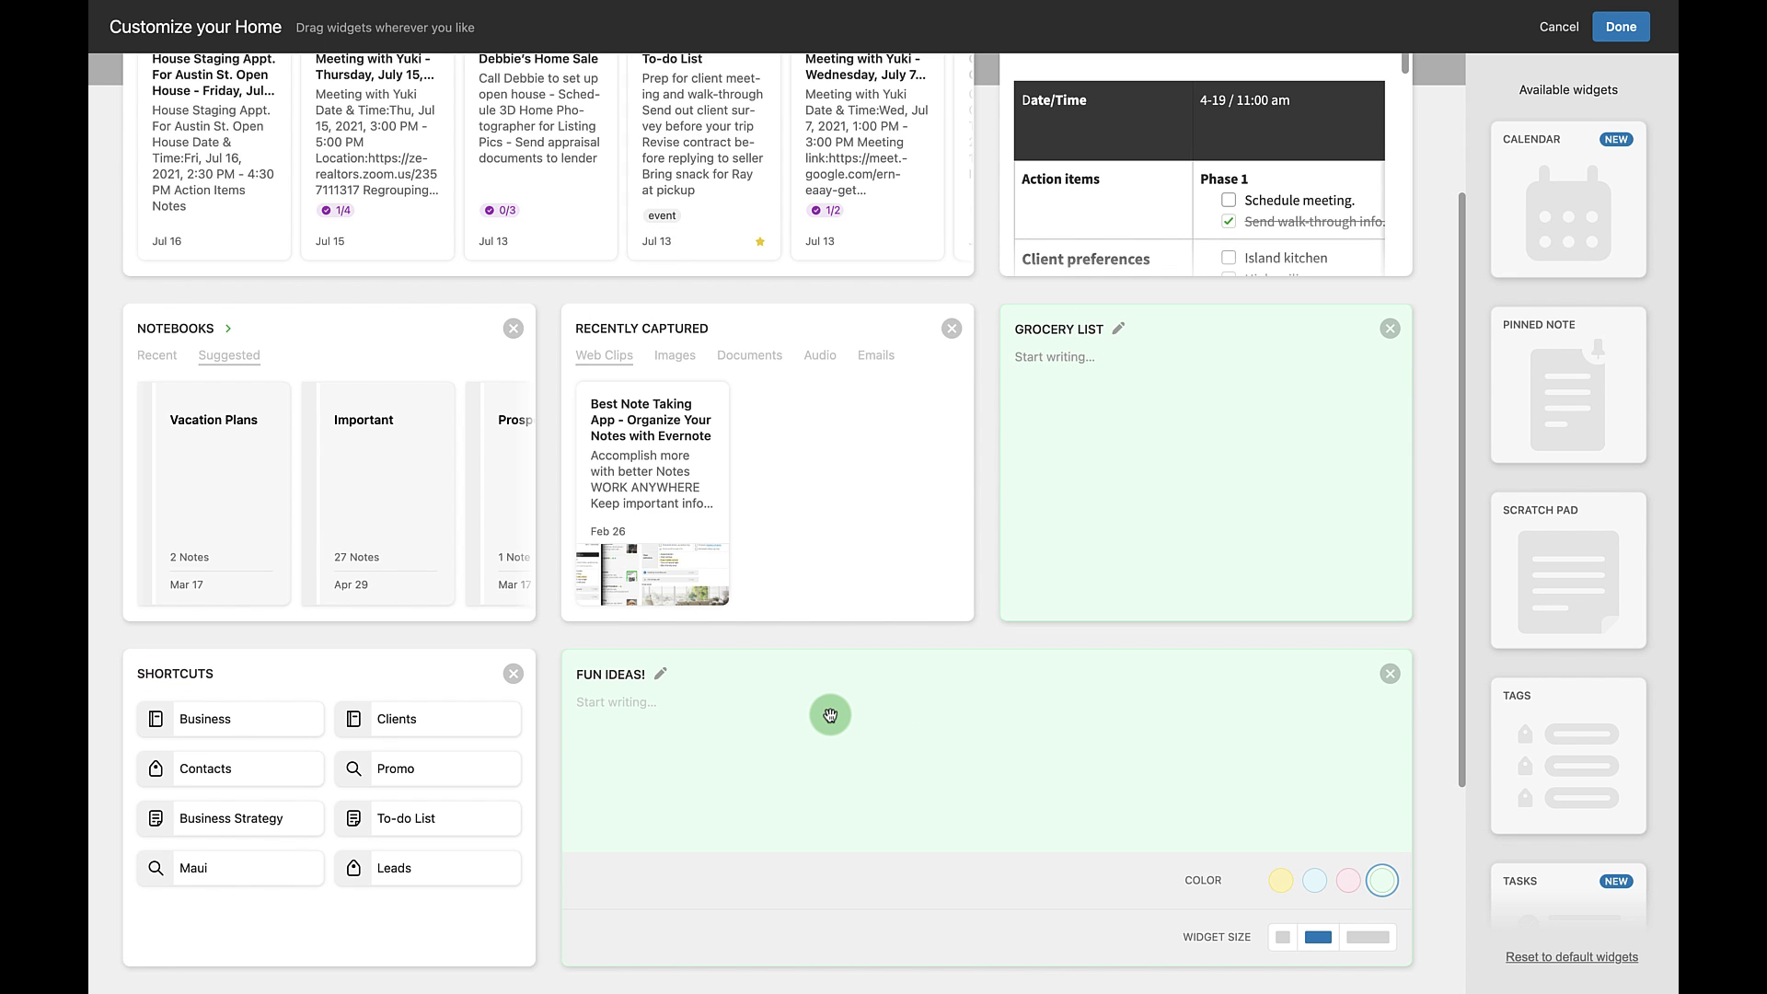
{"action": "mouse_move", "coordinate": [1258, 512]}
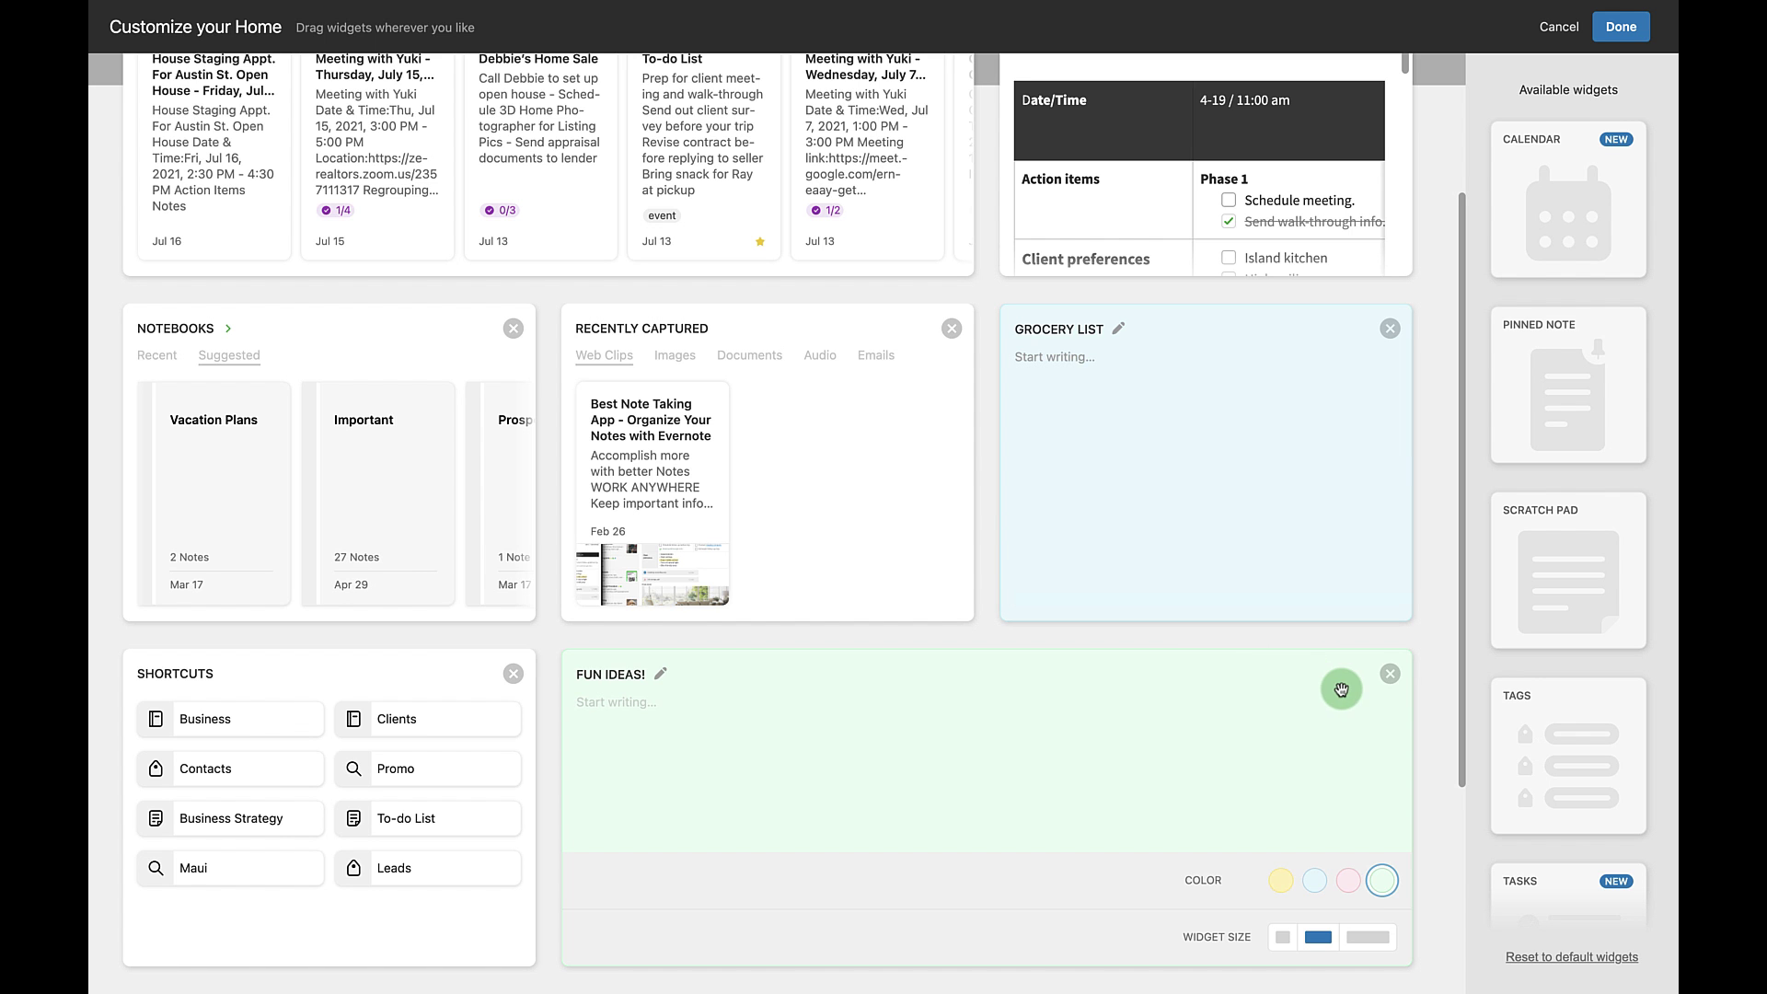
Add a Pinned Note widget showing the Dog Sitting note from Default Notebook.
{"action": "left_click_drag", "start_coordinate": [1592, 370], "coordinate": [1063, 427]}
{"action": "left_click", "coordinate": [617, 436]}
{"action": "left_click", "coordinate": [695, 515]}
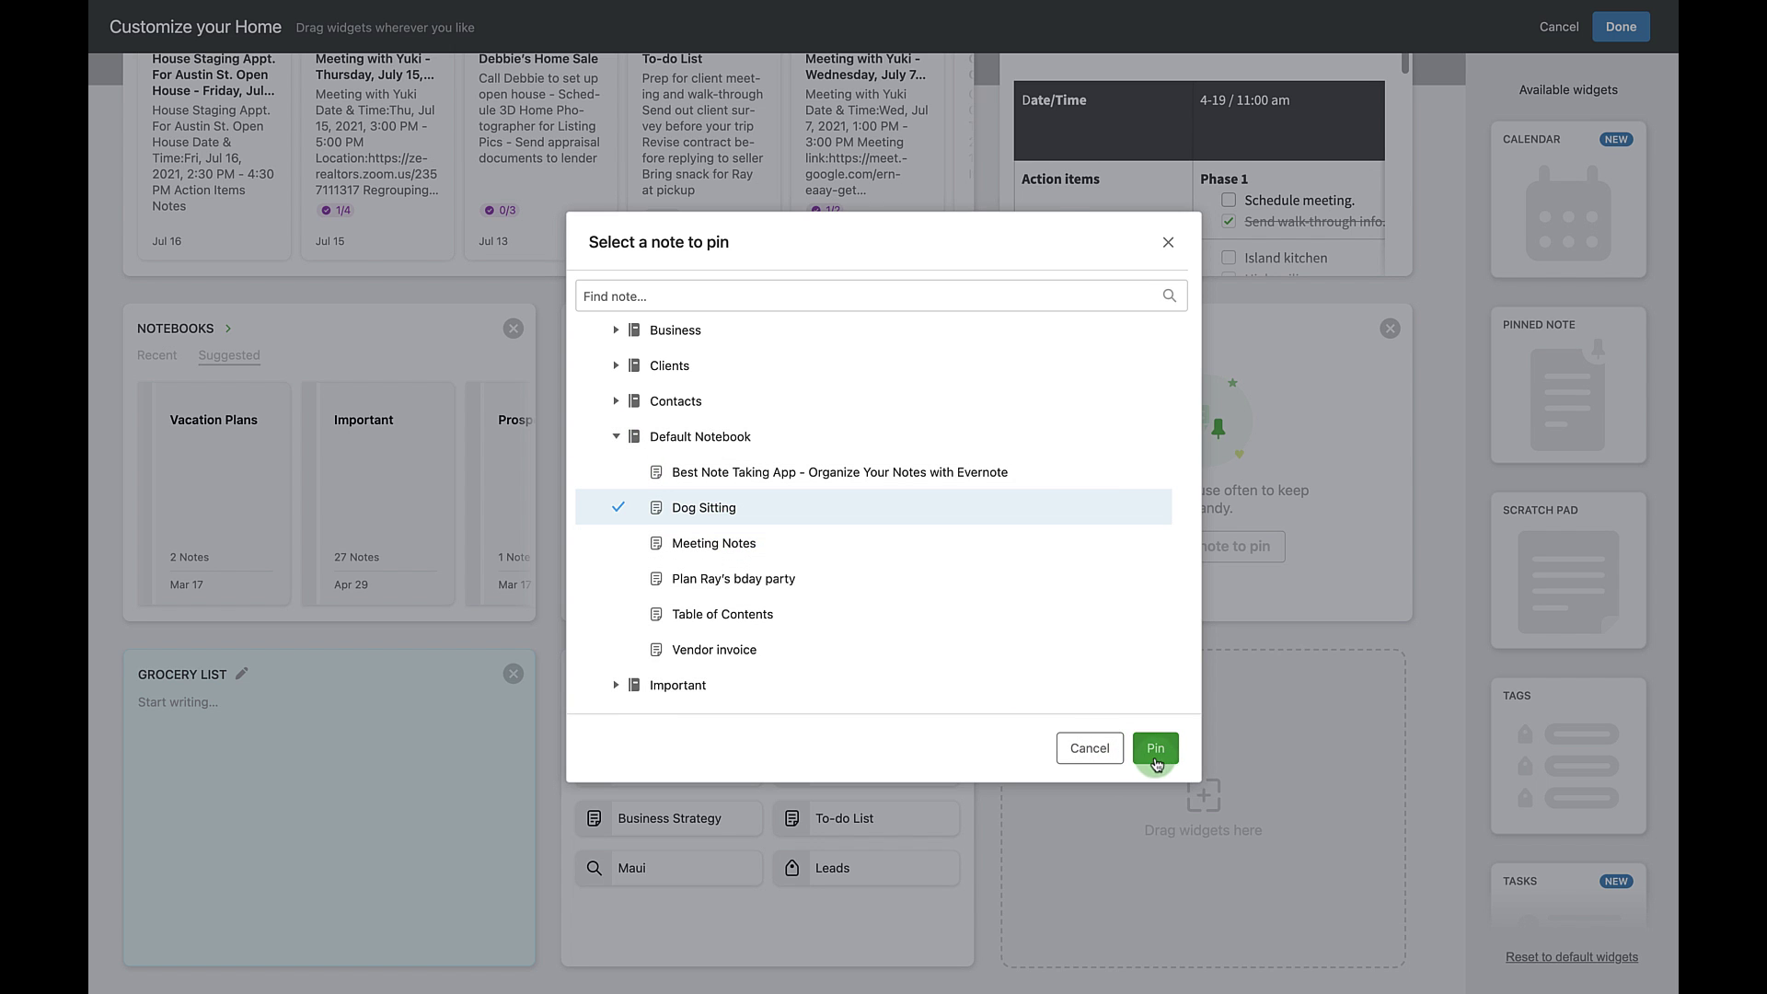
{"action": "left_click", "coordinate": [1156, 750]}
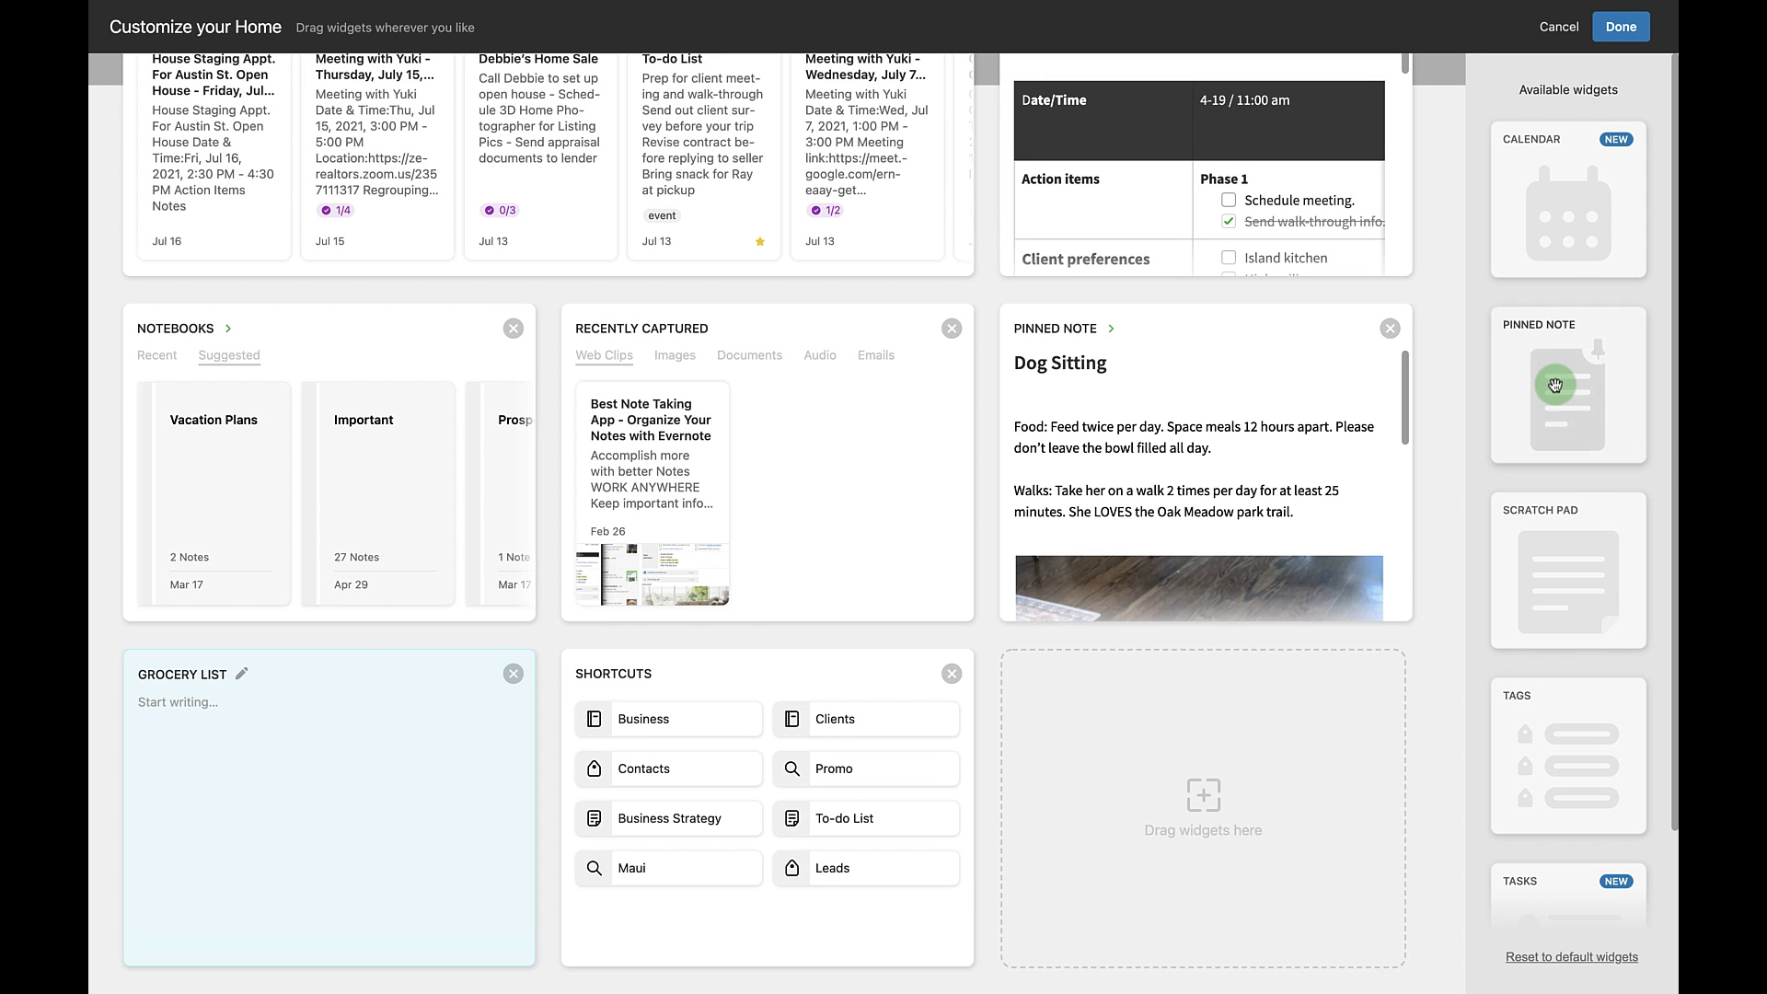
Add a second Pinned Note widget in the empty slot showing Meeting Notes.
{"action": "left_click_drag", "start_coordinate": [1555, 384], "coordinate": [1215, 737]}
{"action": "left_click", "coordinate": [617, 436]}
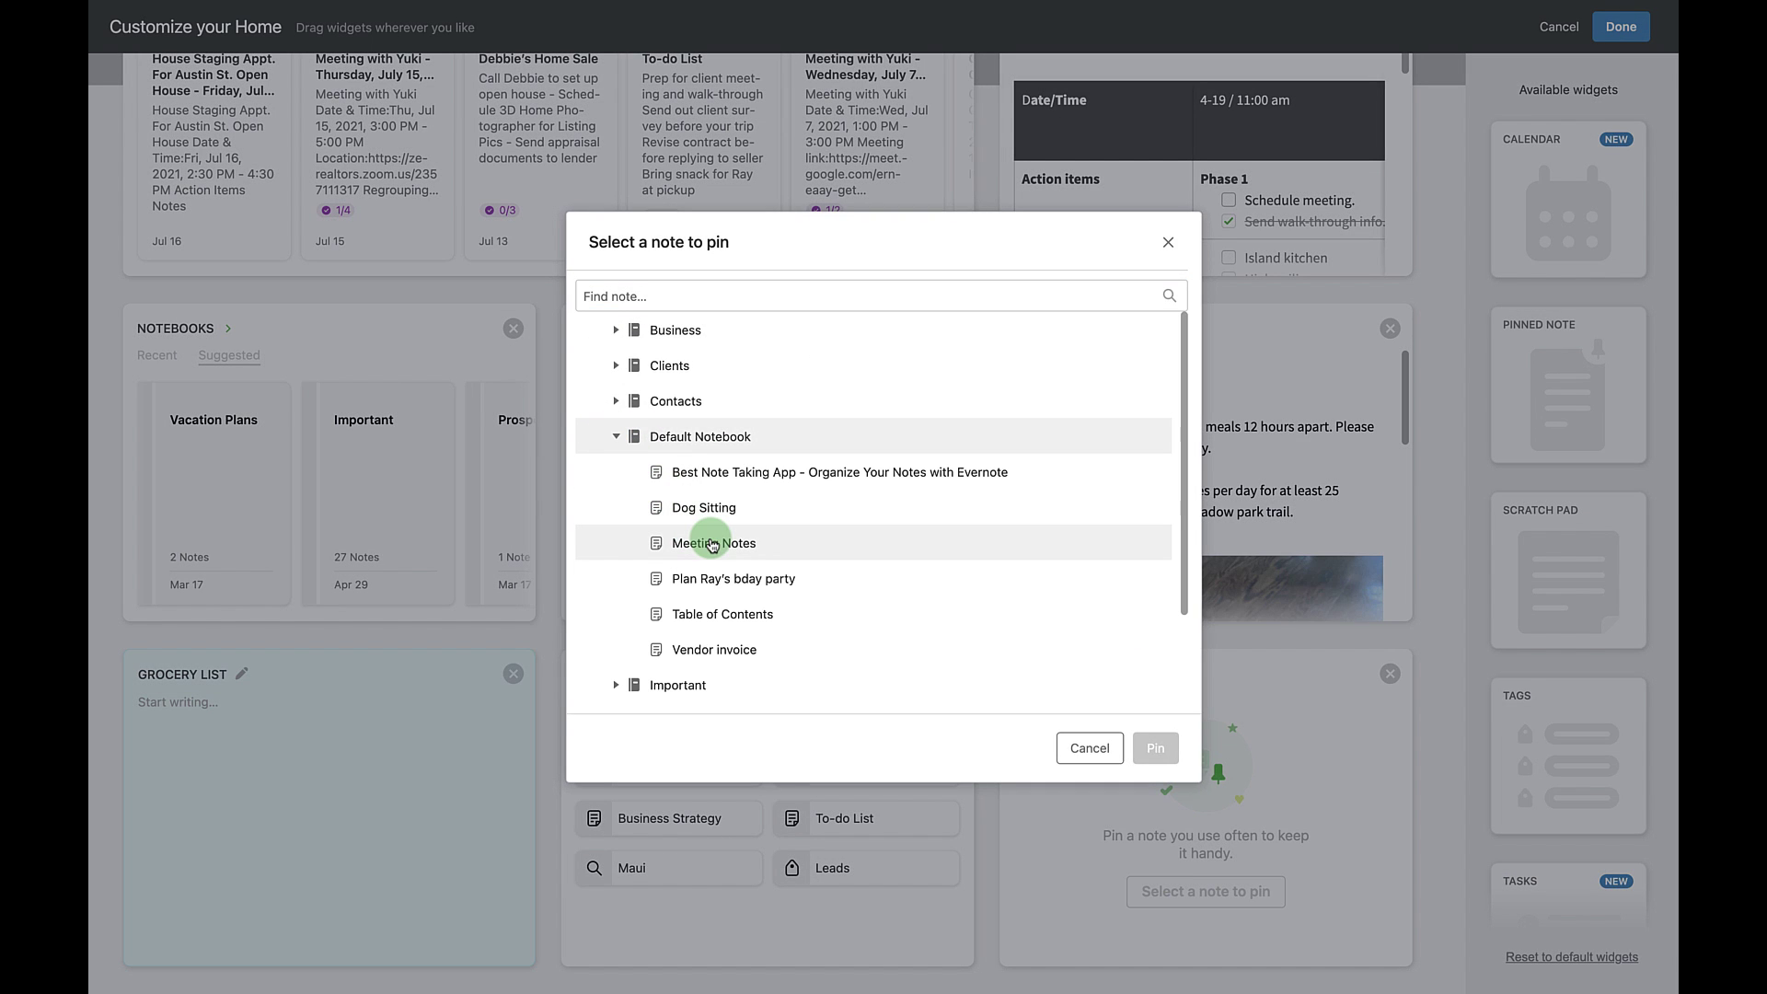
{"action": "left_click", "coordinate": [711, 543]}
{"action": "left_click", "coordinate": [1156, 748]}
{"action": "scroll", "coordinate": [1289, 714], "scroll_direction": "down", "scroll_amount": 8}
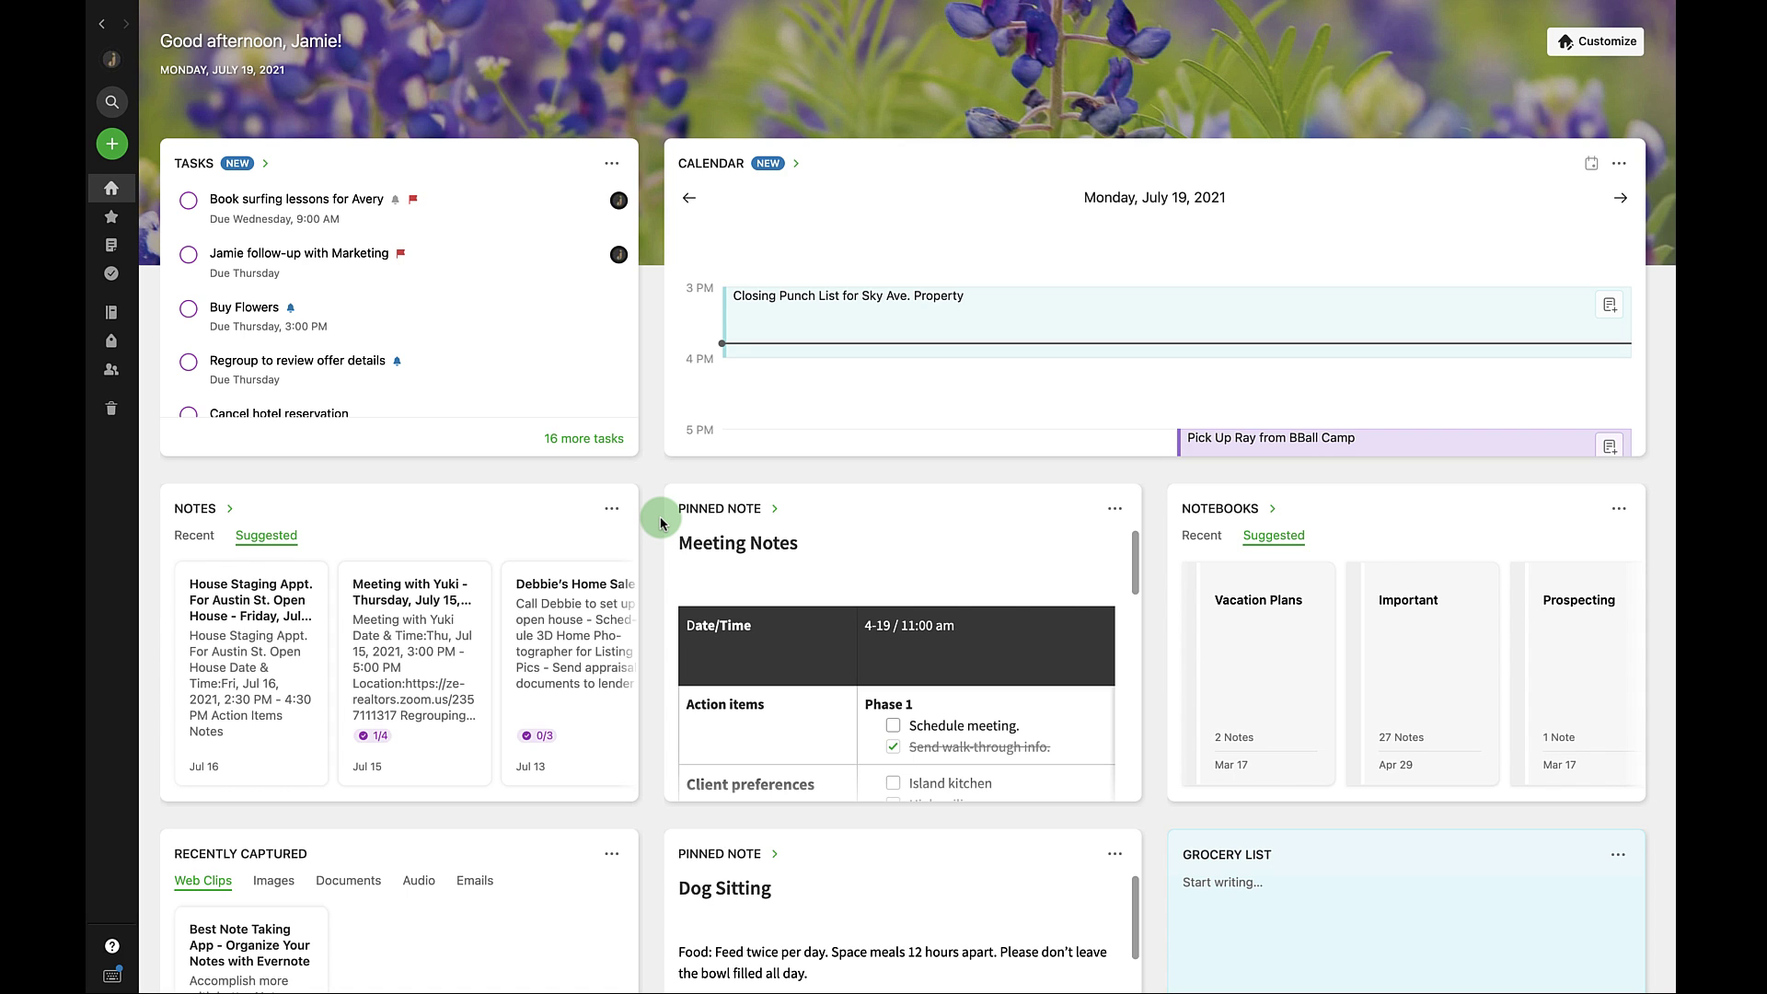
Browse the full task list grouped by due date, assignee and note, then return Home.
{"action": "left_click", "coordinate": [110, 276]}
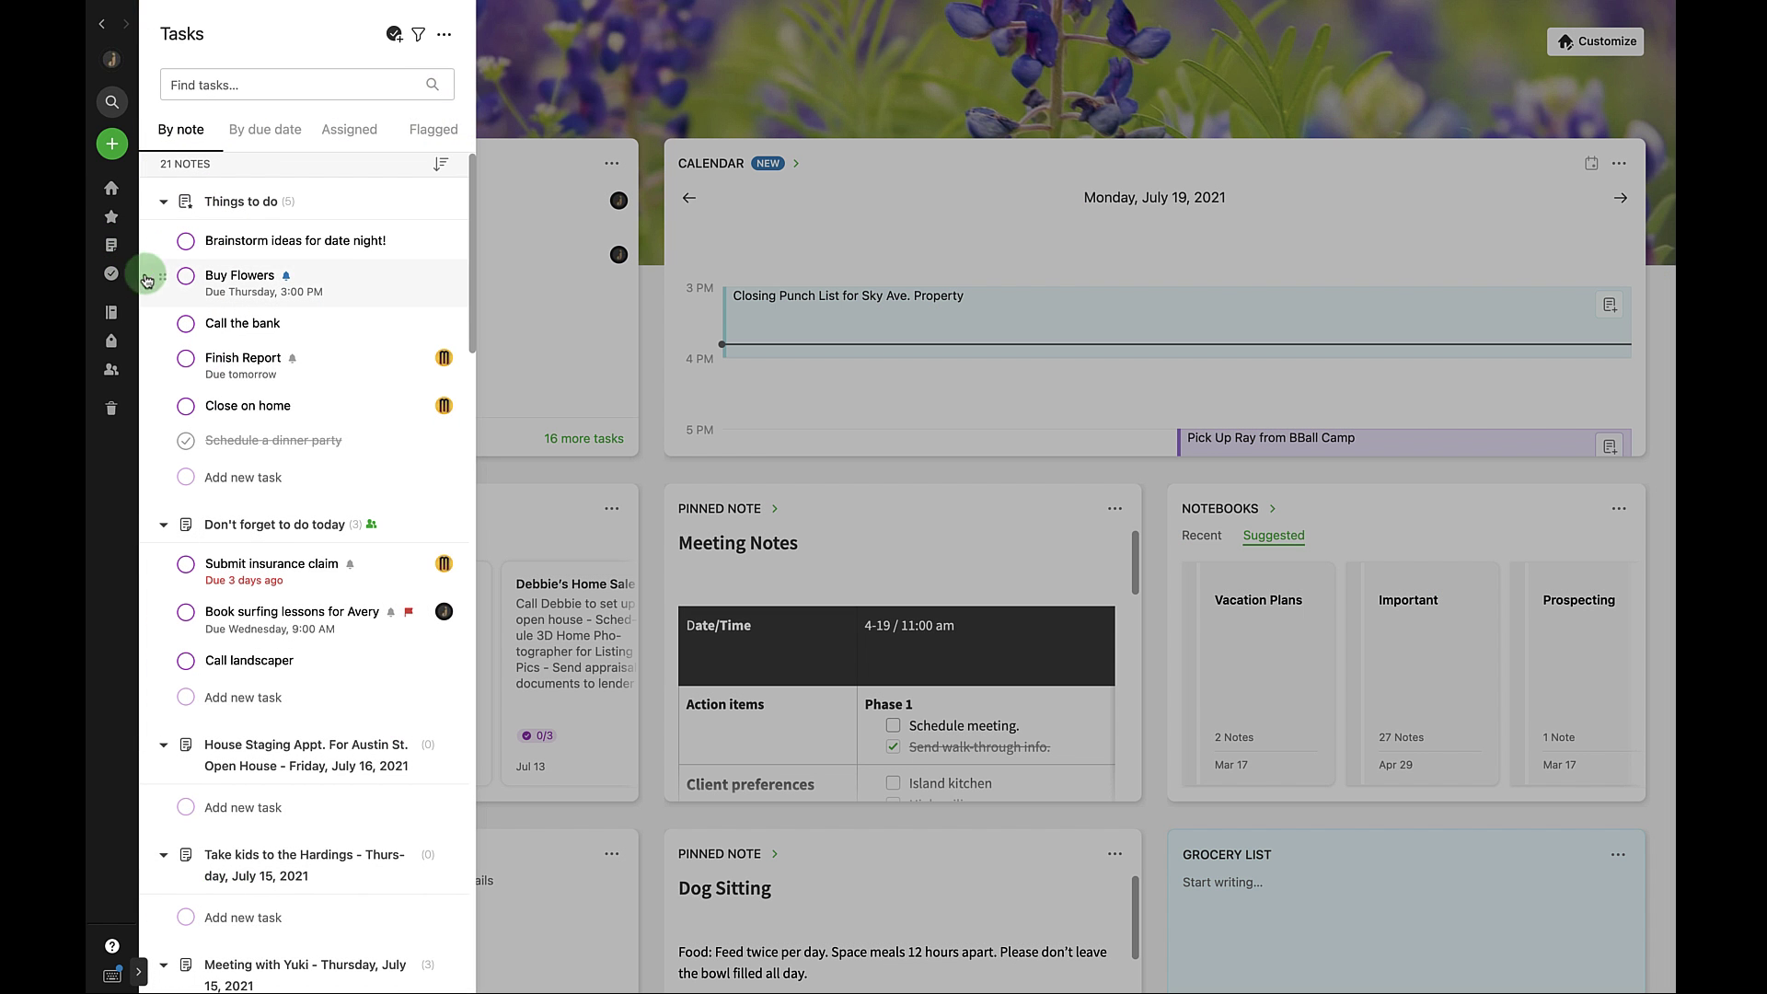
{"action": "scroll", "coordinate": [327, 292], "scroll_direction": "down", "scroll_amount": 5}
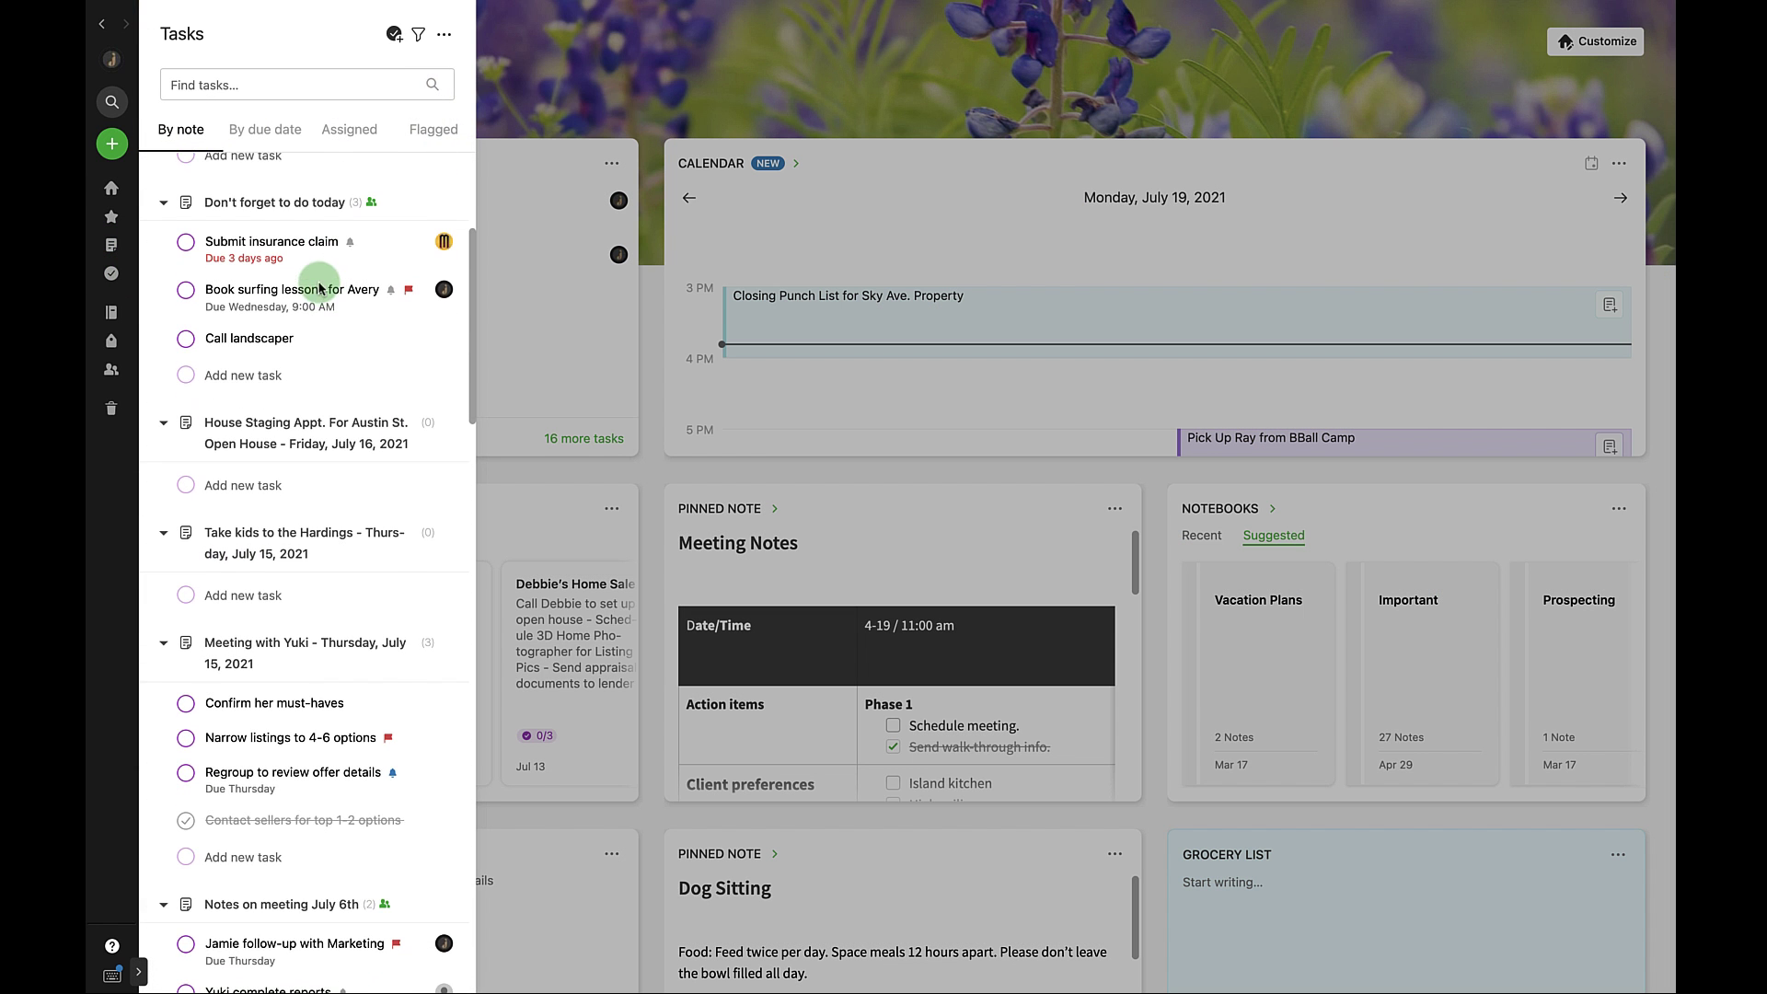
{"action": "left_click", "coordinate": [286, 135]}
{"action": "left_click", "coordinate": [319, 137]}
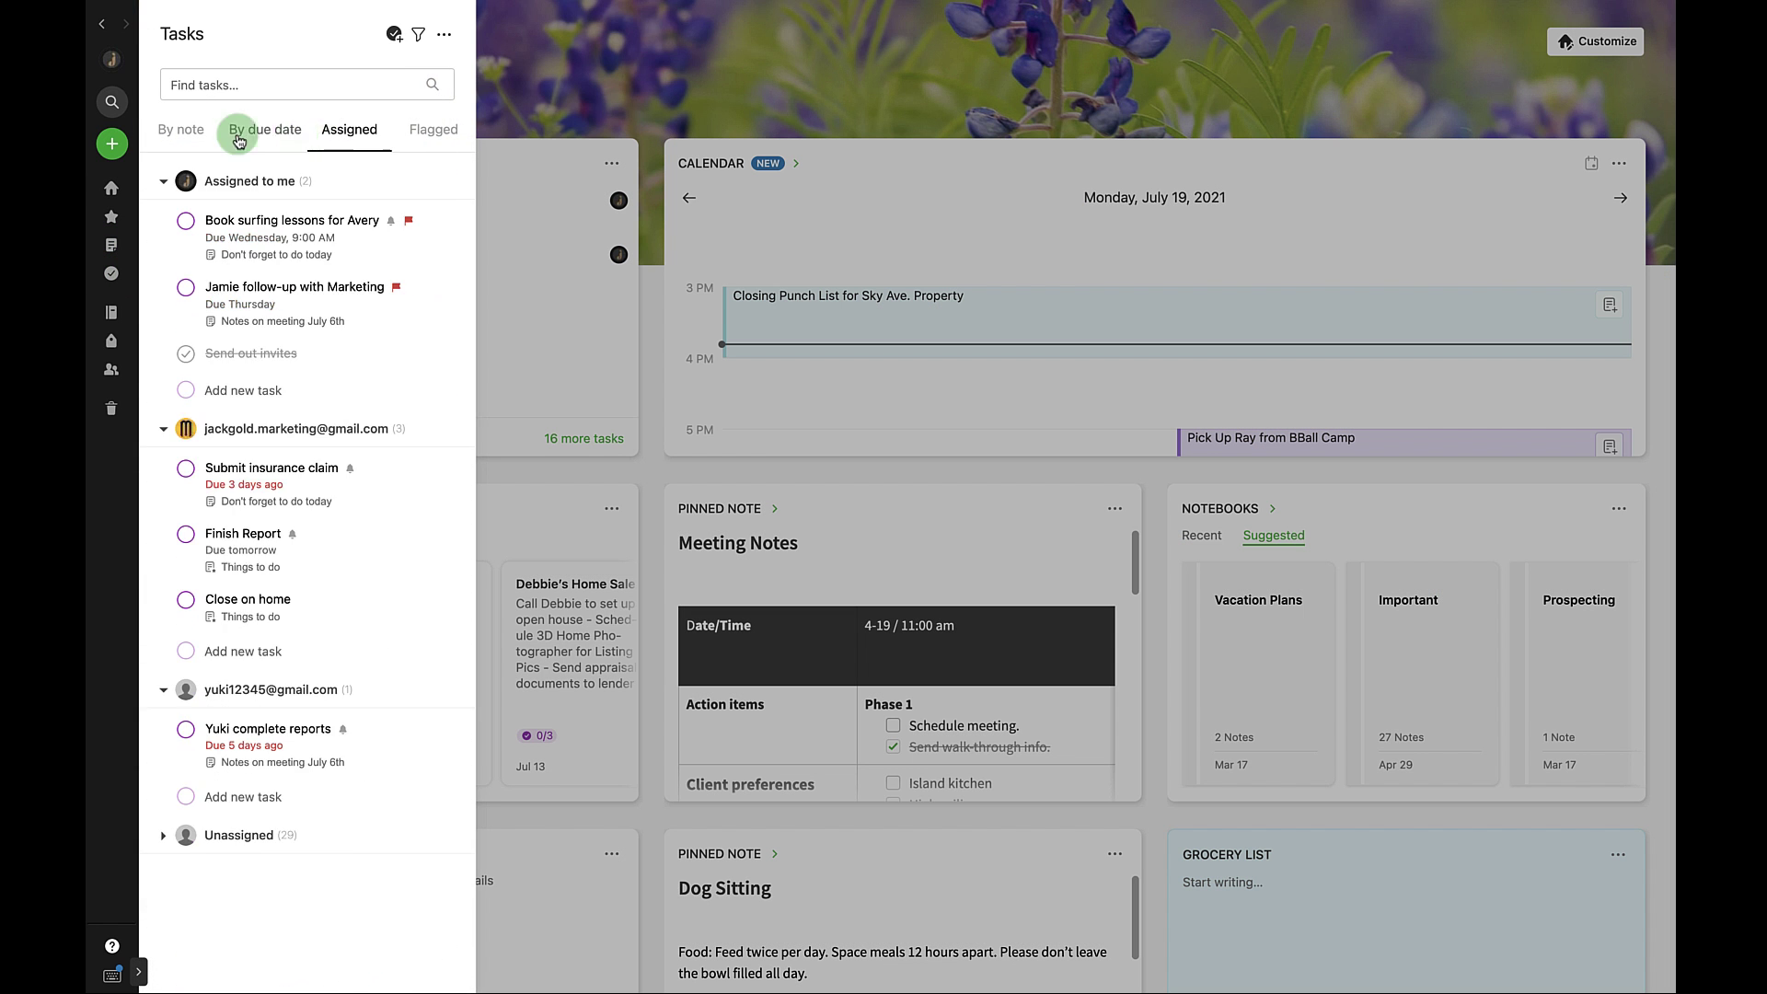
{"action": "left_click", "coordinate": [176, 131]}
{"action": "left_click", "coordinate": [123, 197]}
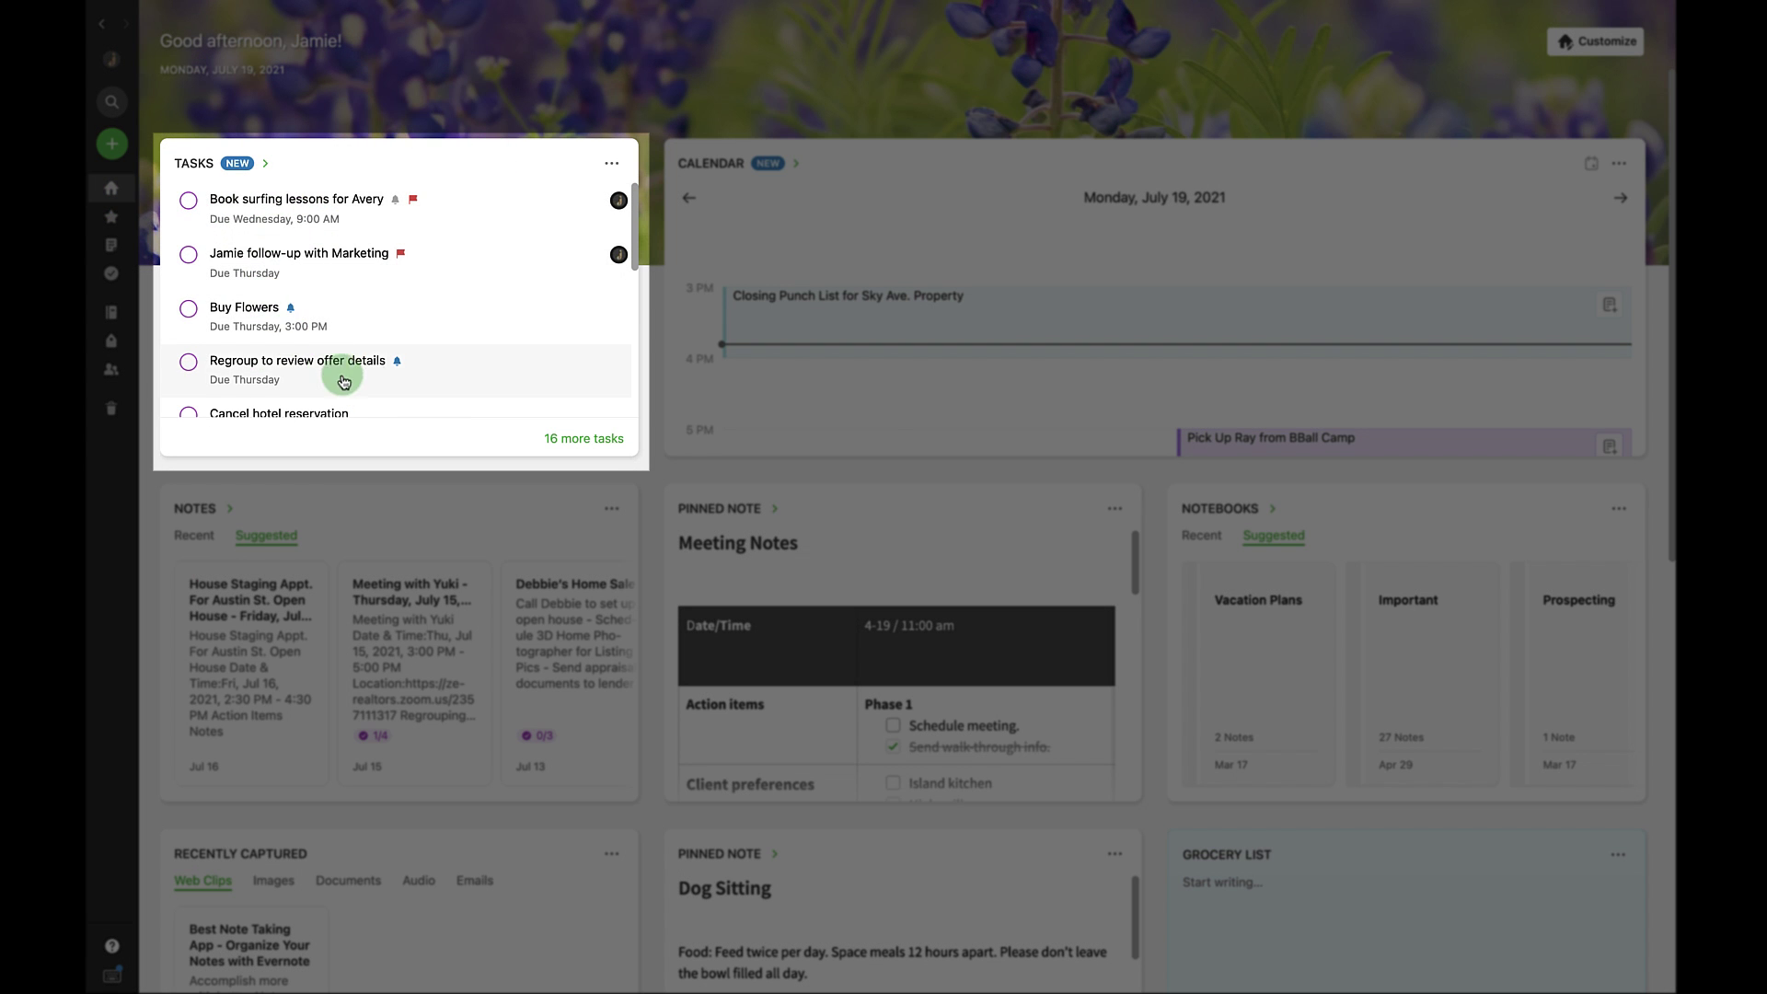
Give the 'Brainstorm ideas for date night!' task an In 1 hour reminder.
{"action": "scroll", "coordinate": [467, 340], "scroll_direction": "down", "scroll_amount": 3}
{"action": "scroll", "coordinate": [468, 342], "scroll_direction": "up", "scroll_amount": 3}
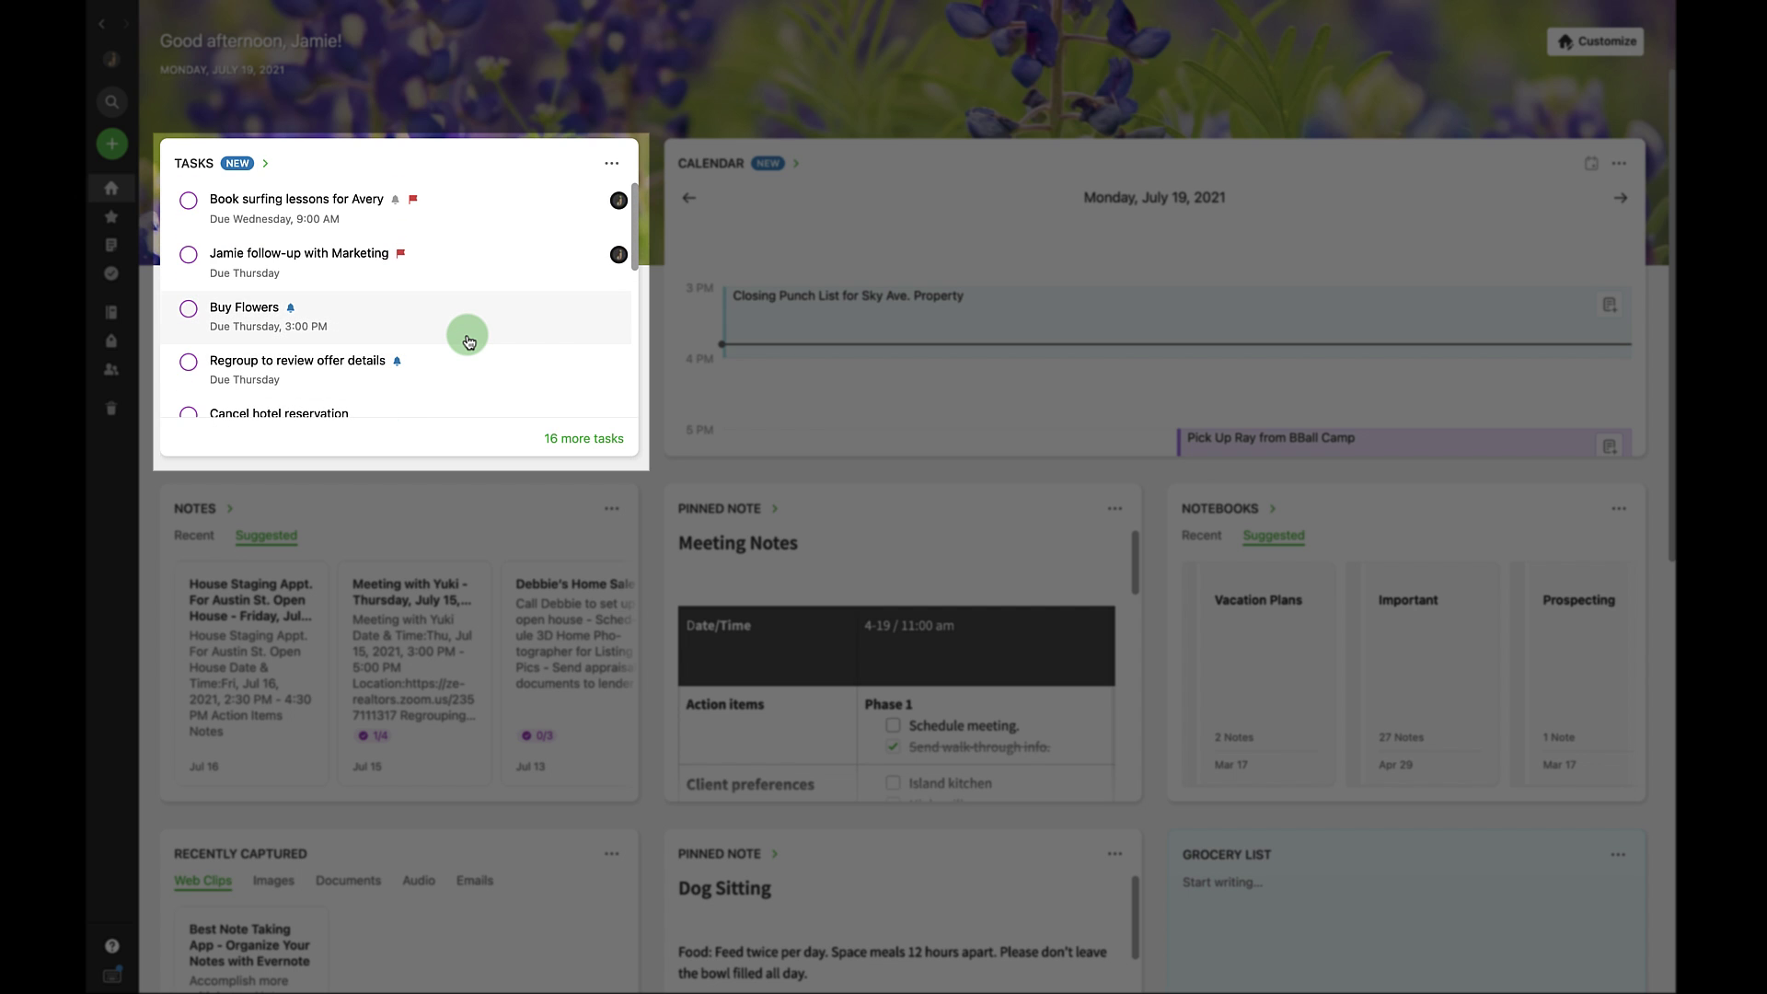
{"action": "scroll", "coordinate": [471, 341], "scroll_direction": "down", "scroll_amount": 4}
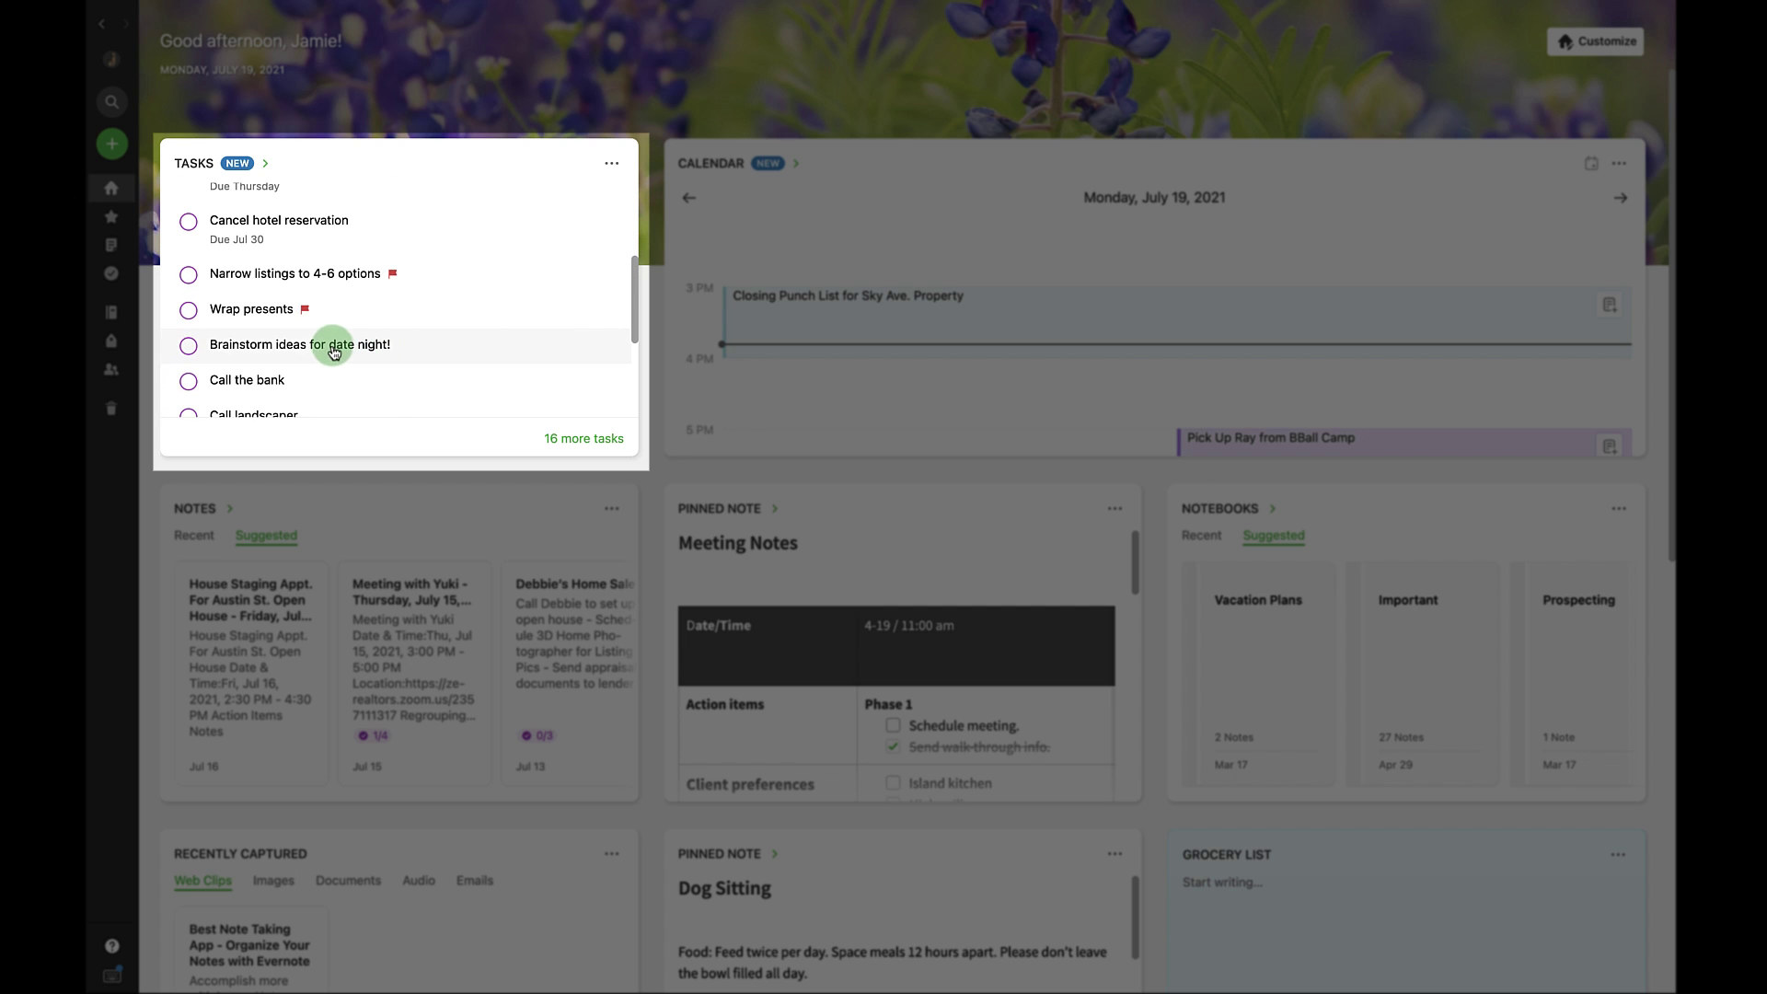
{"action": "left_click", "coordinate": [333, 353]}
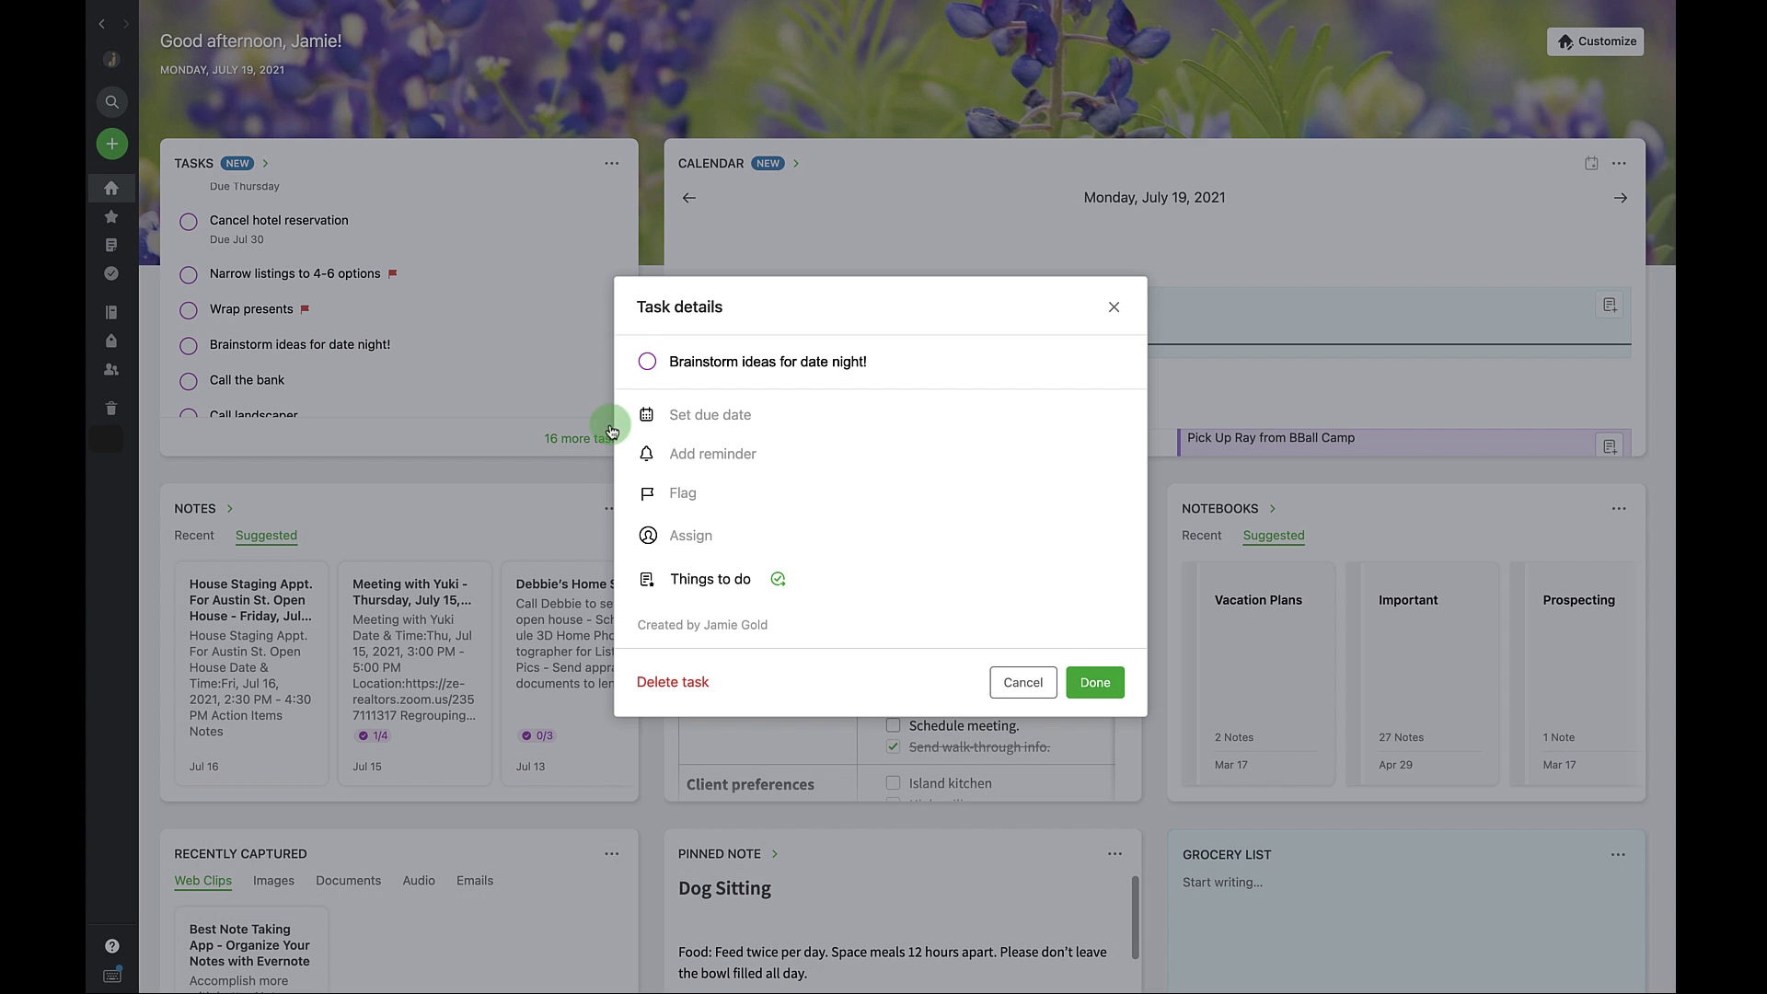
{"action": "left_click", "coordinate": [773, 468]}
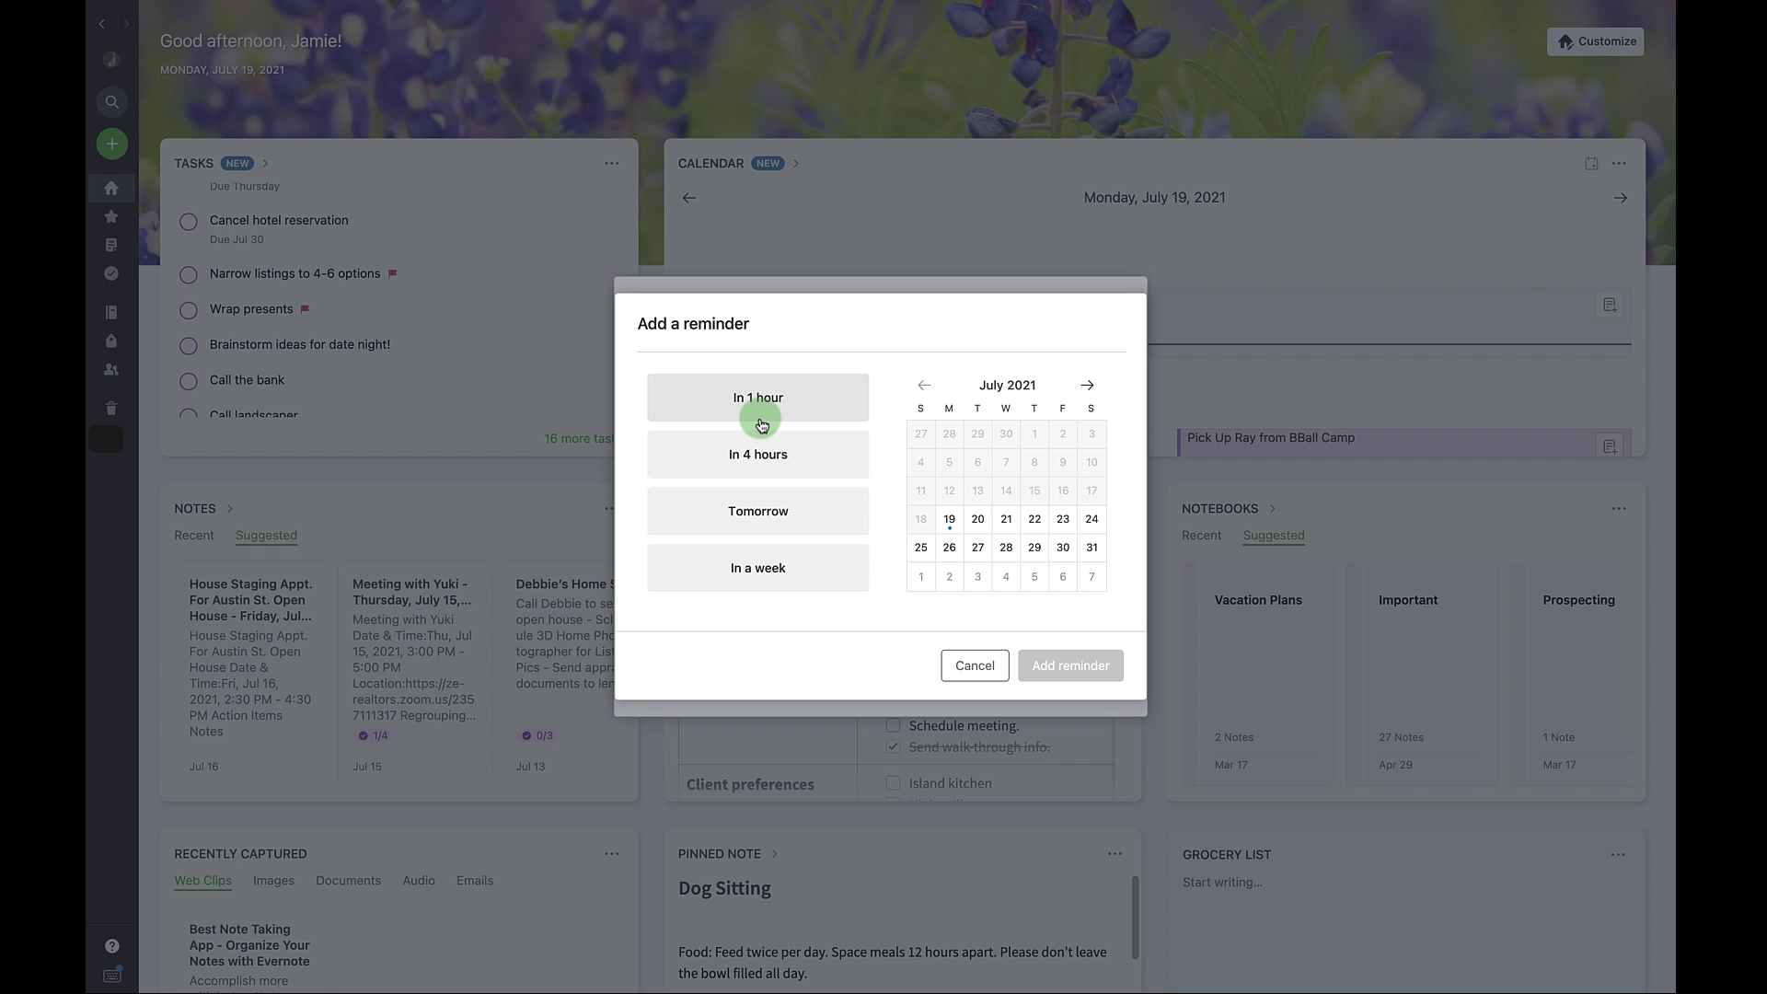
{"action": "left_click", "coordinate": [745, 409]}
{"action": "left_click", "coordinate": [1068, 663]}
{"action": "left_click", "coordinate": [1095, 695]}
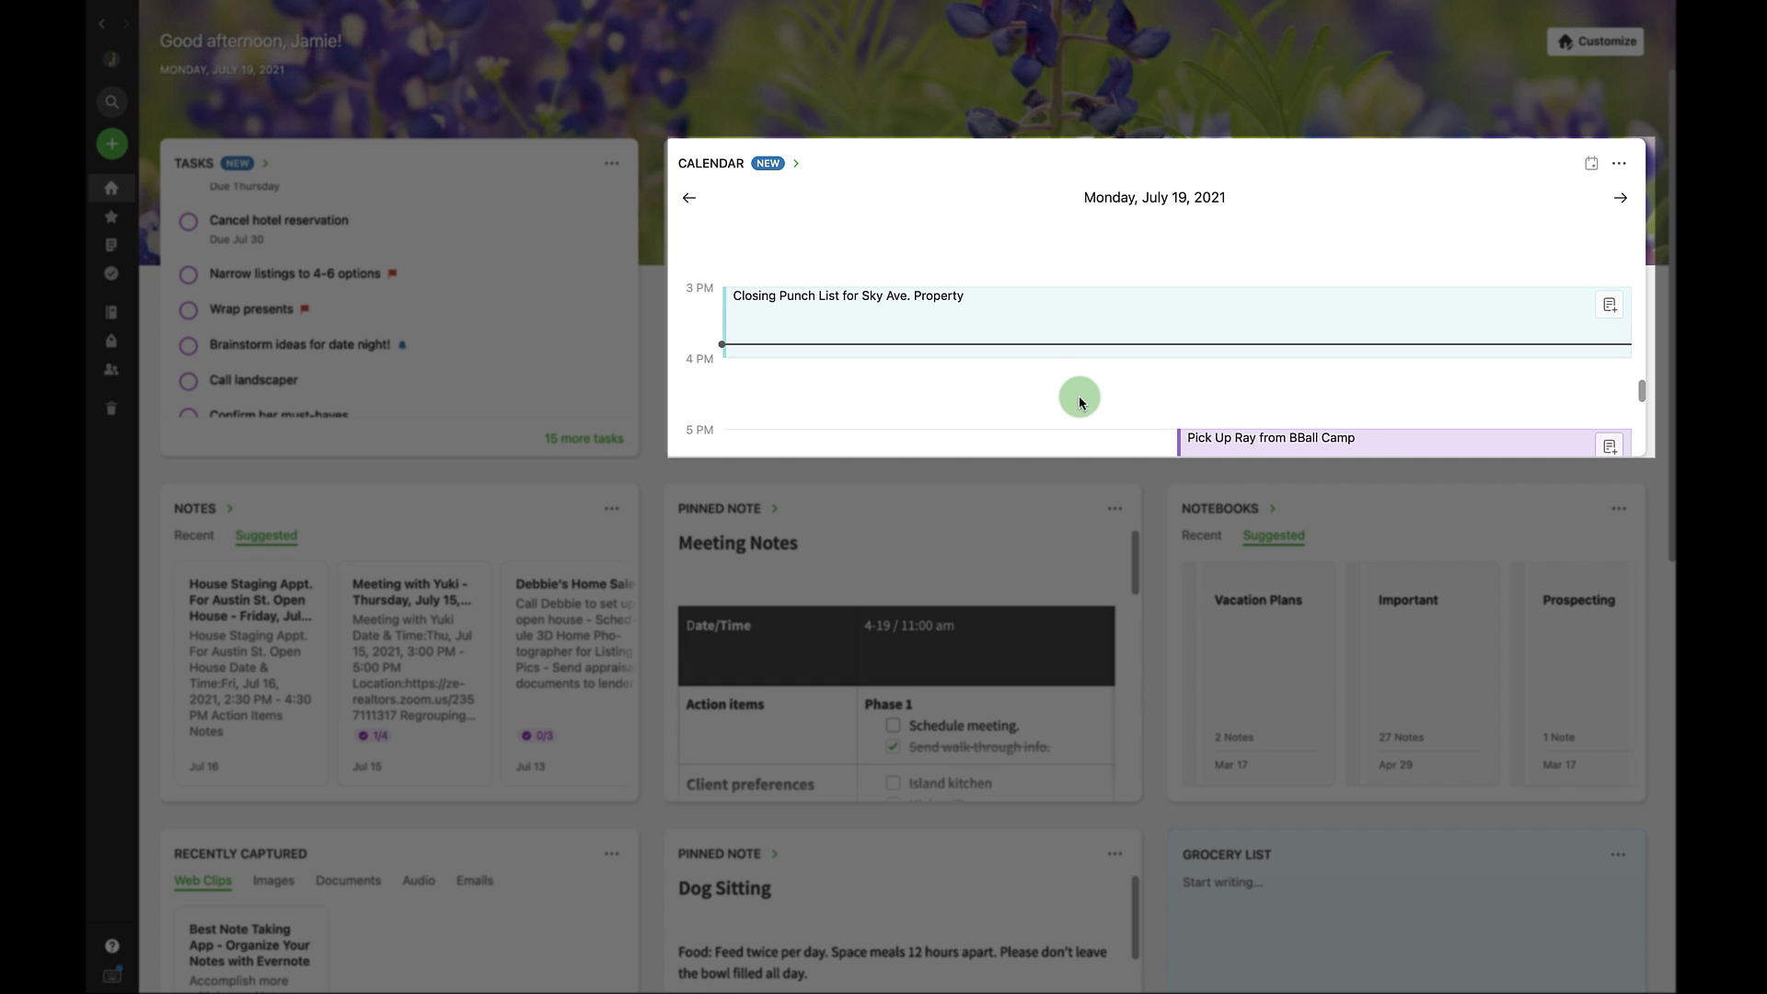
{"action": "left_click", "coordinate": [1624, 169]}
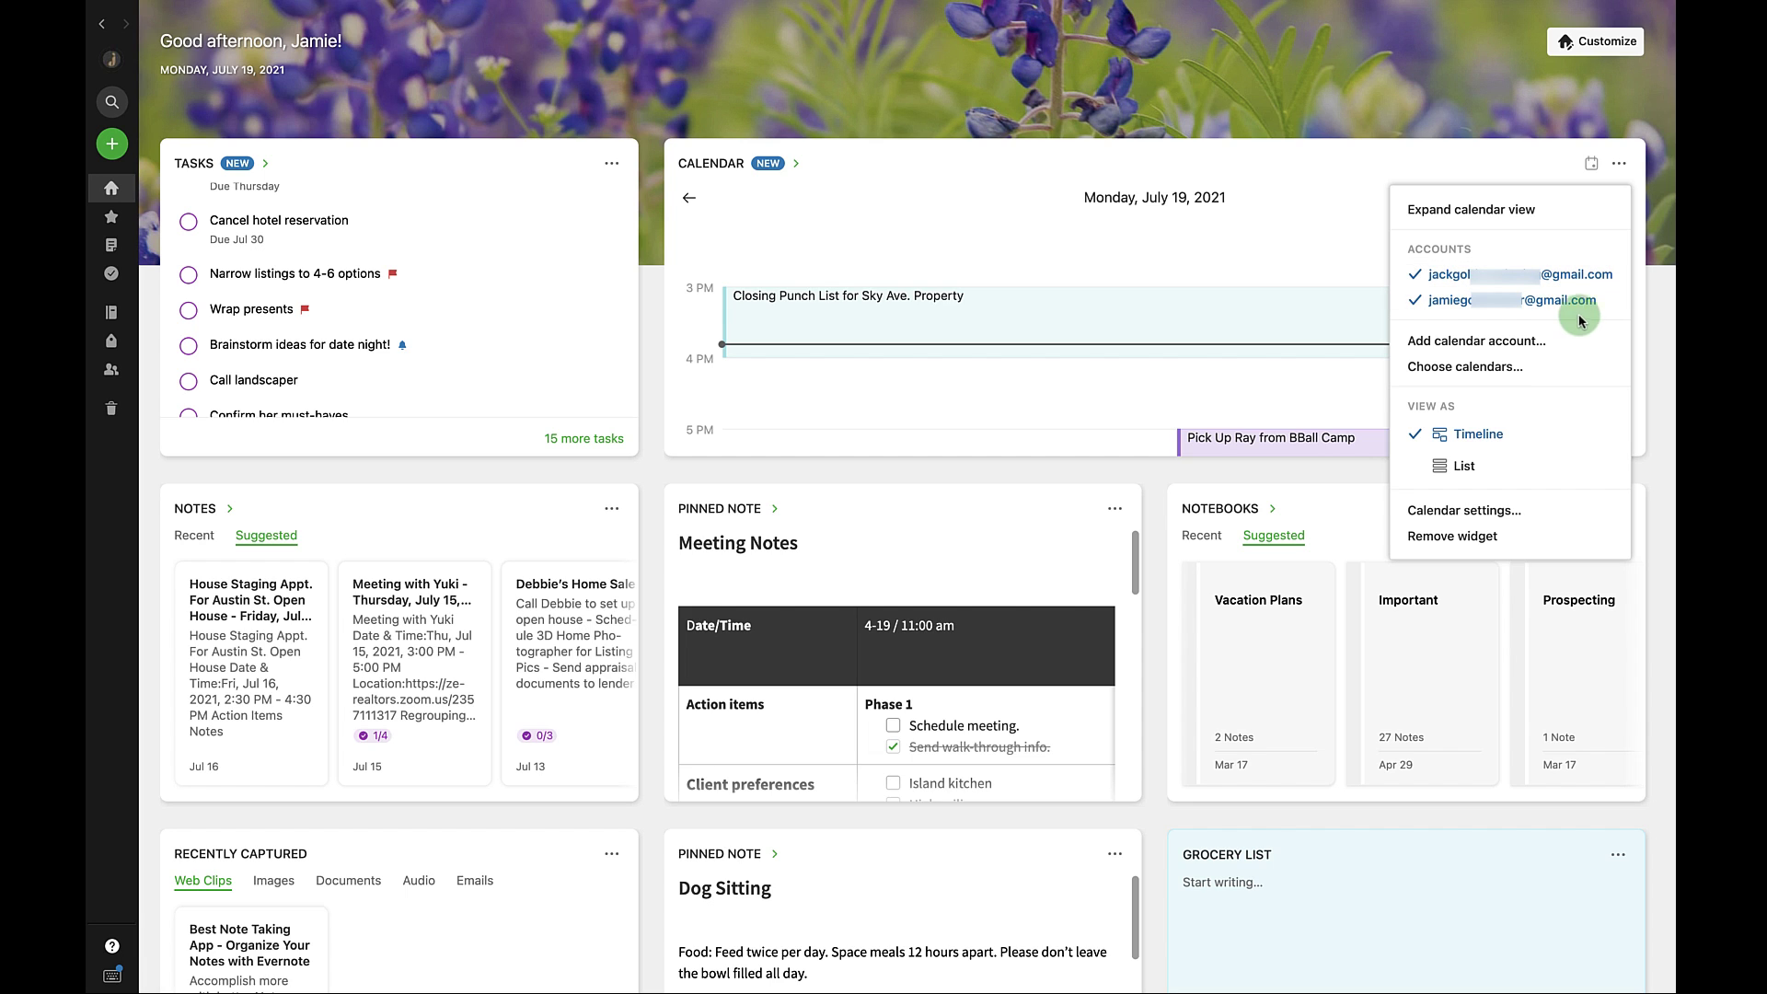
{"action": "left_click", "coordinate": [1268, 268]}
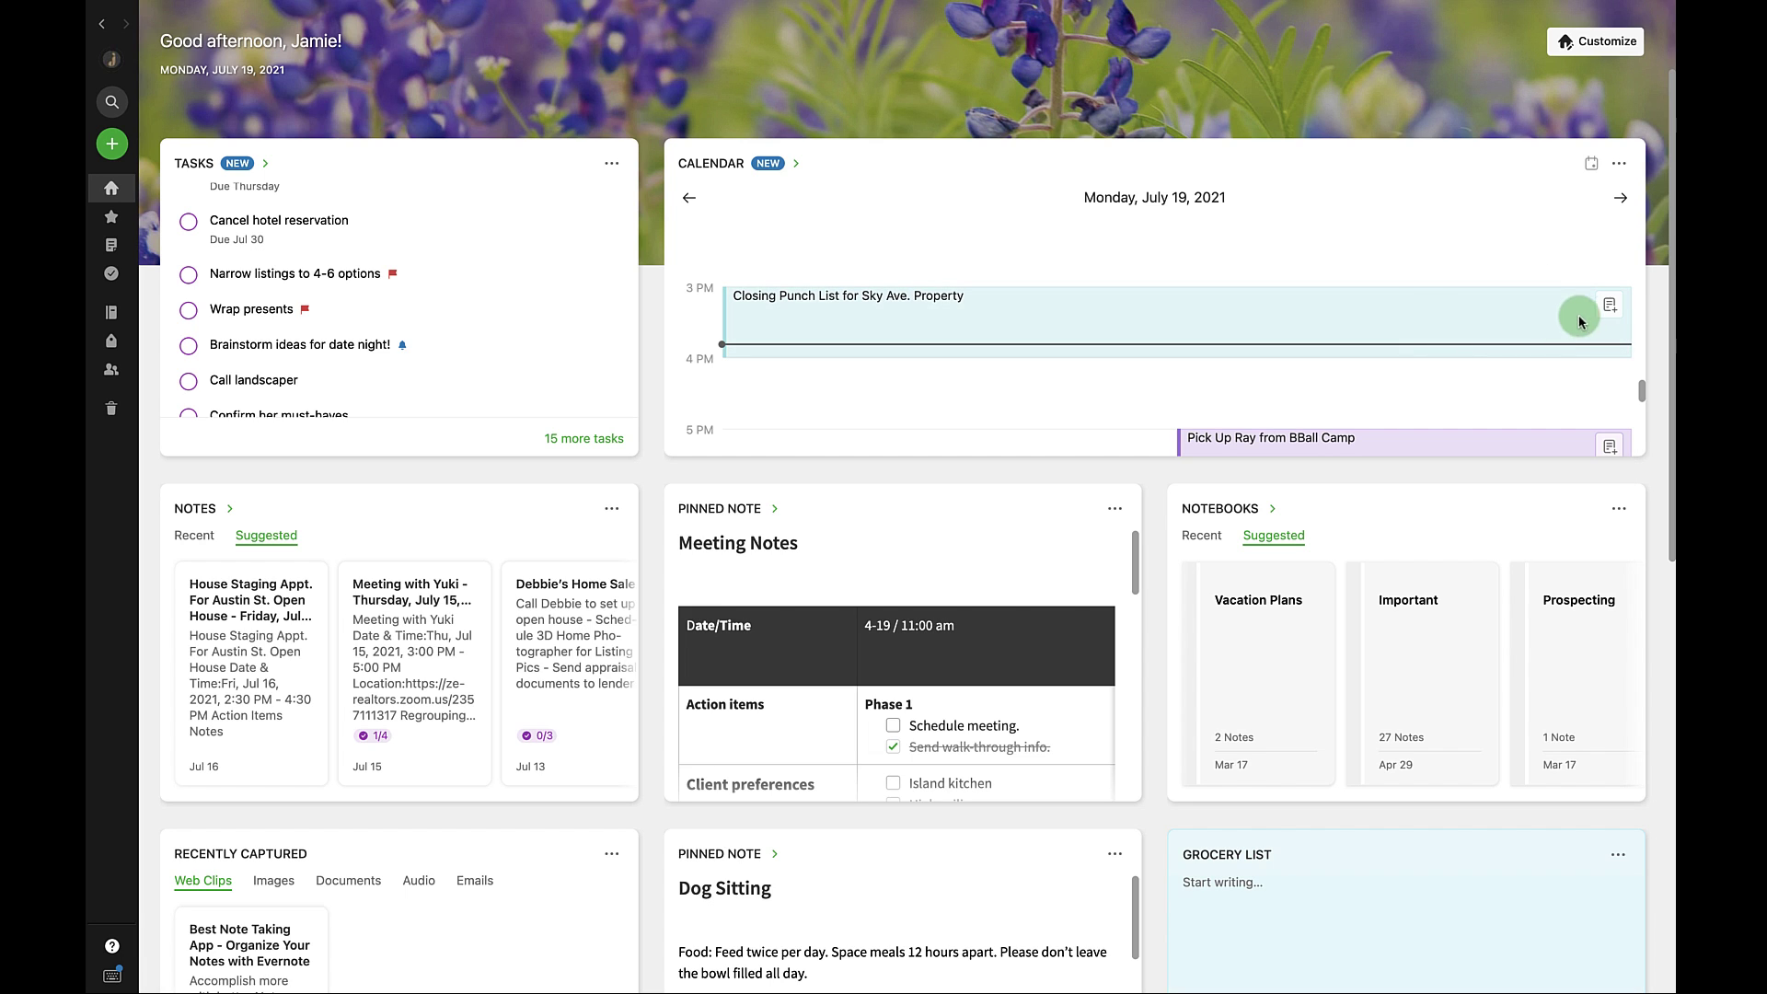
{"action": "left_click", "coordinate": [1609, 304]}
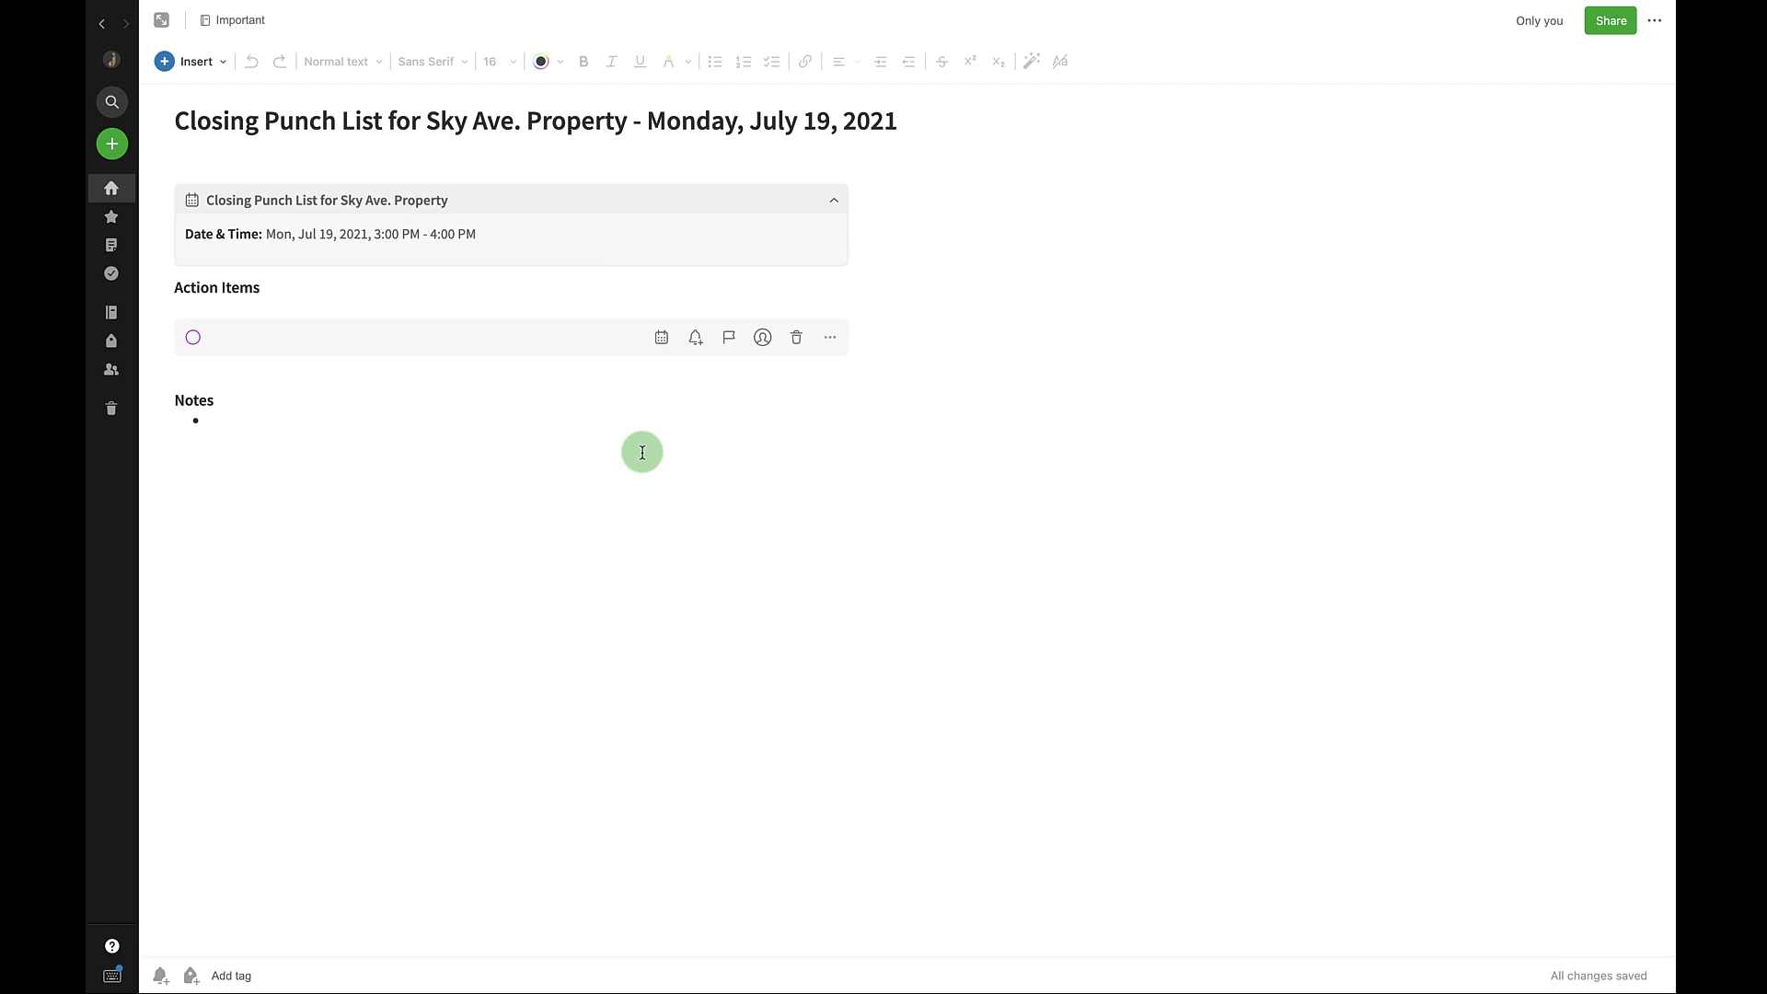
{"action": "left_click", "coordinate": [112, 187]}
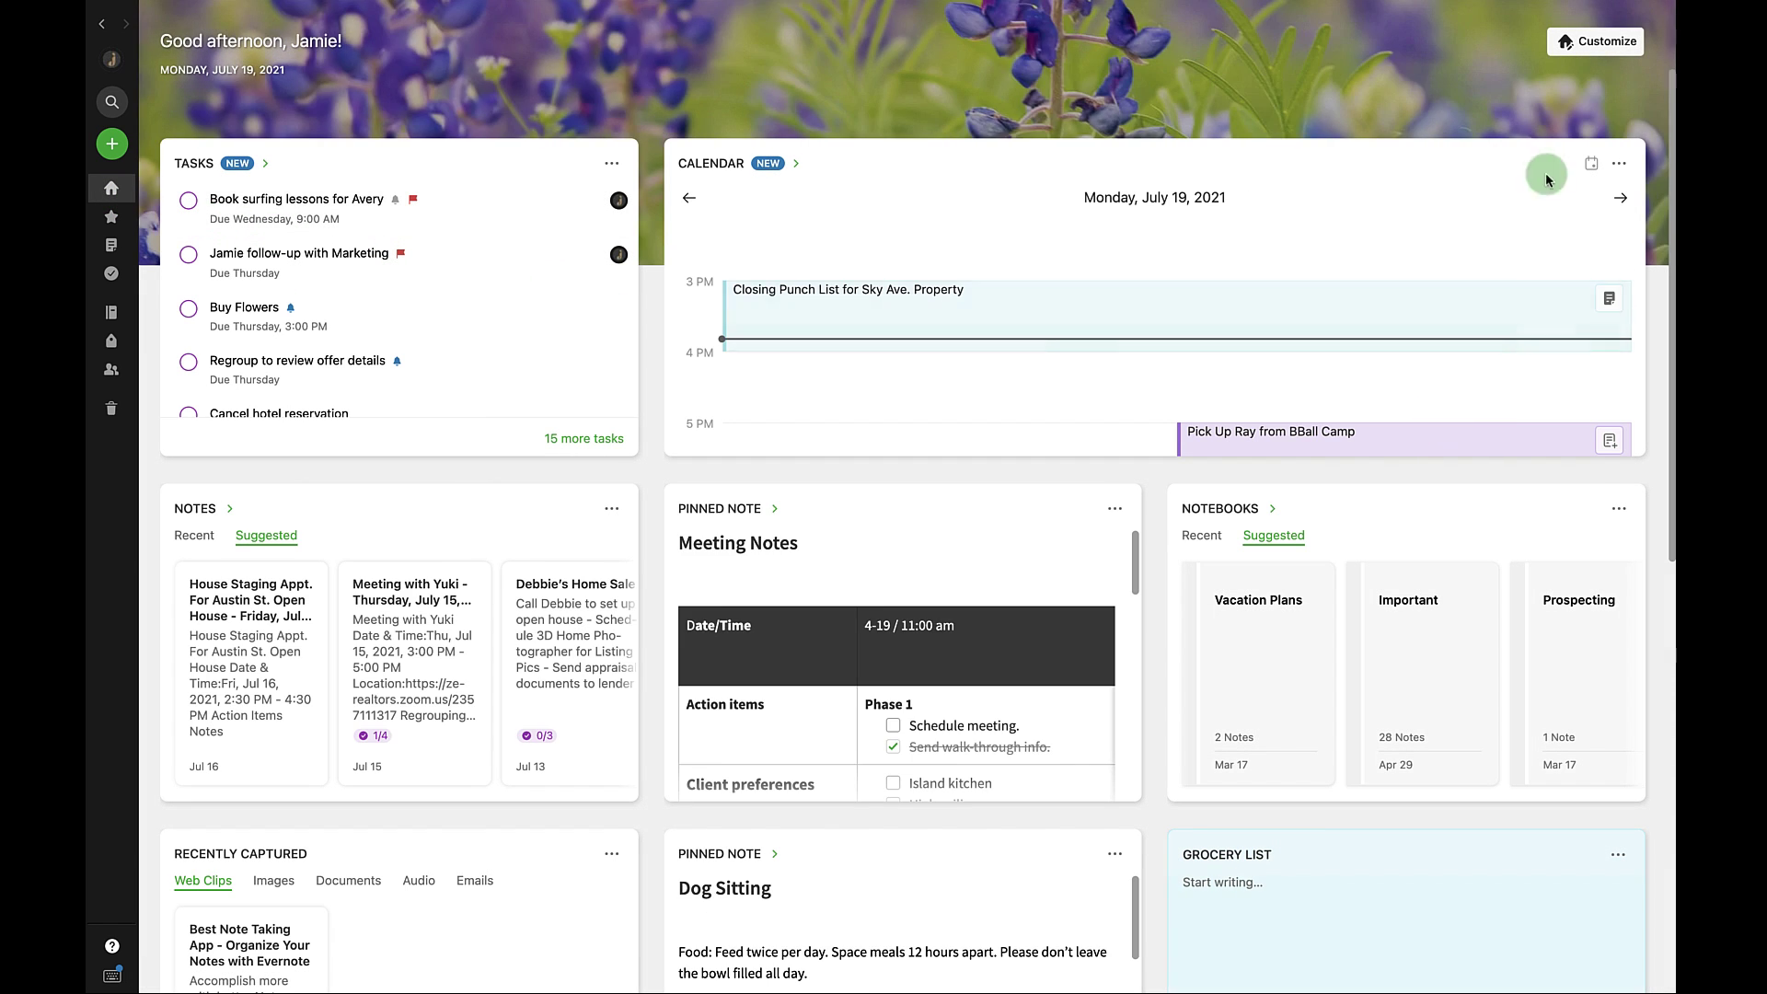
Resize the Notes and Calendar widgets to large full-width rows and save the Home layout.
{"action": "left_click", "coordinate": [1603, 44]}
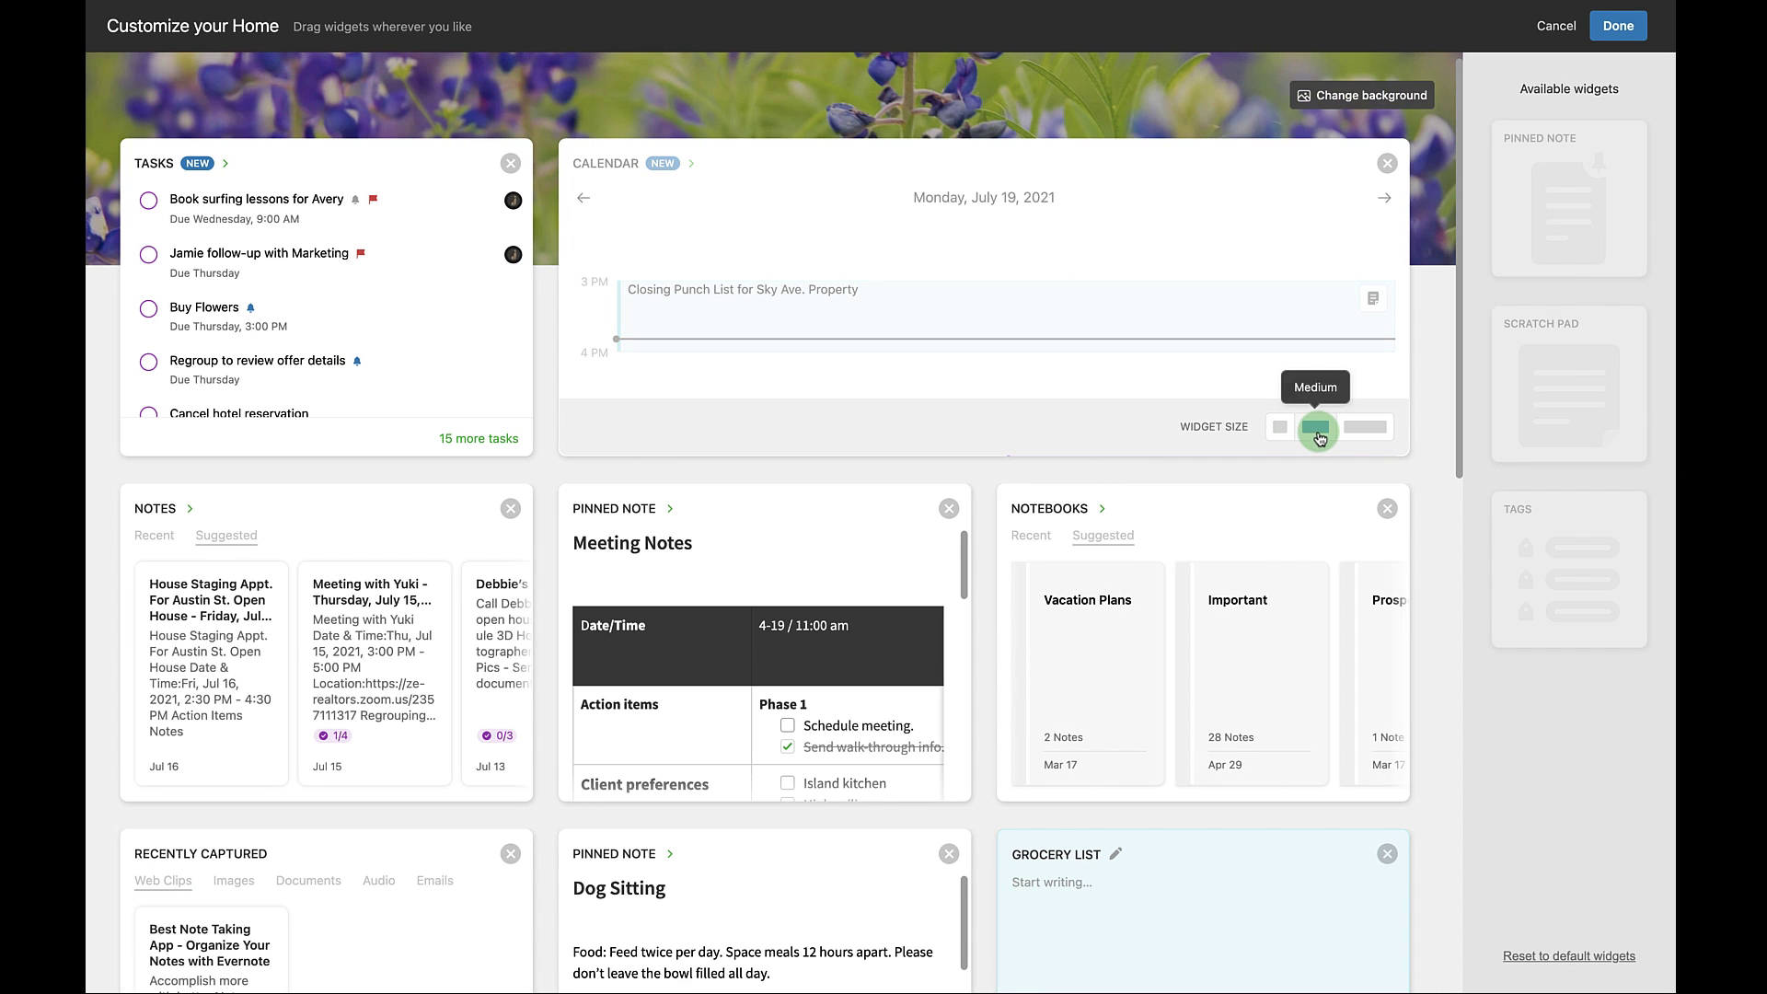
{"action": "left_click", "coordinate": [1280, 429]}
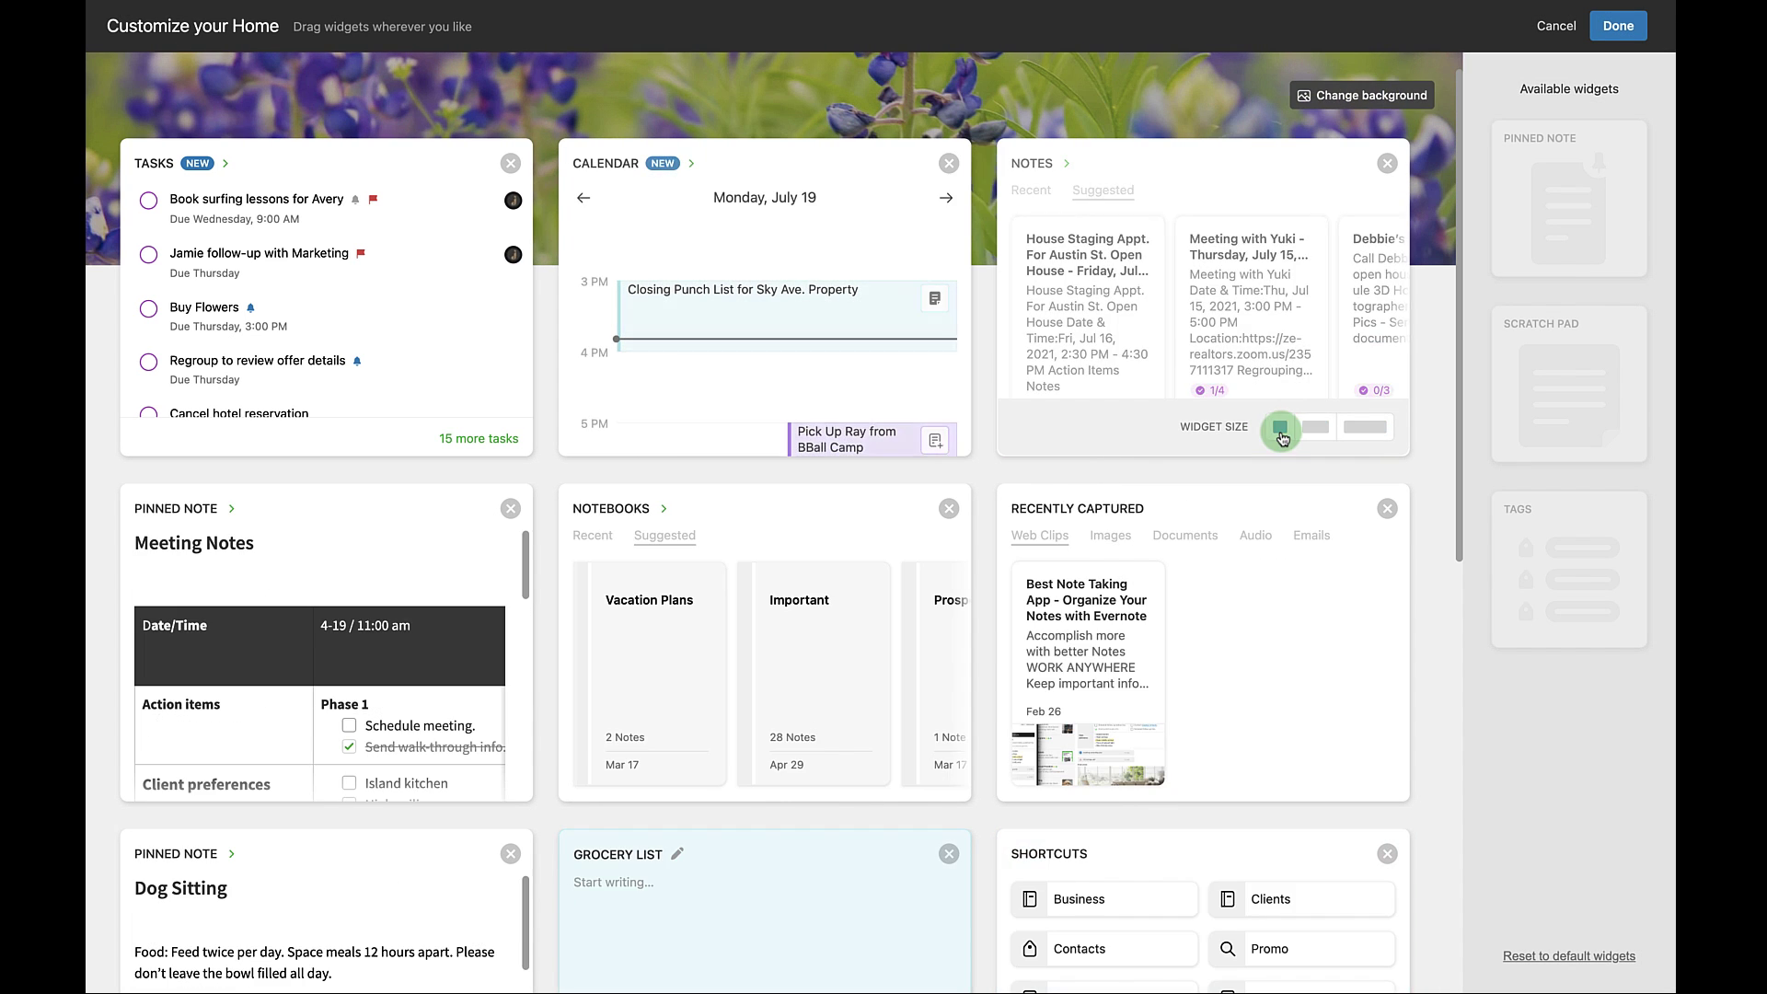
{"action": "left_click", "coordinate": [1360, 428]}
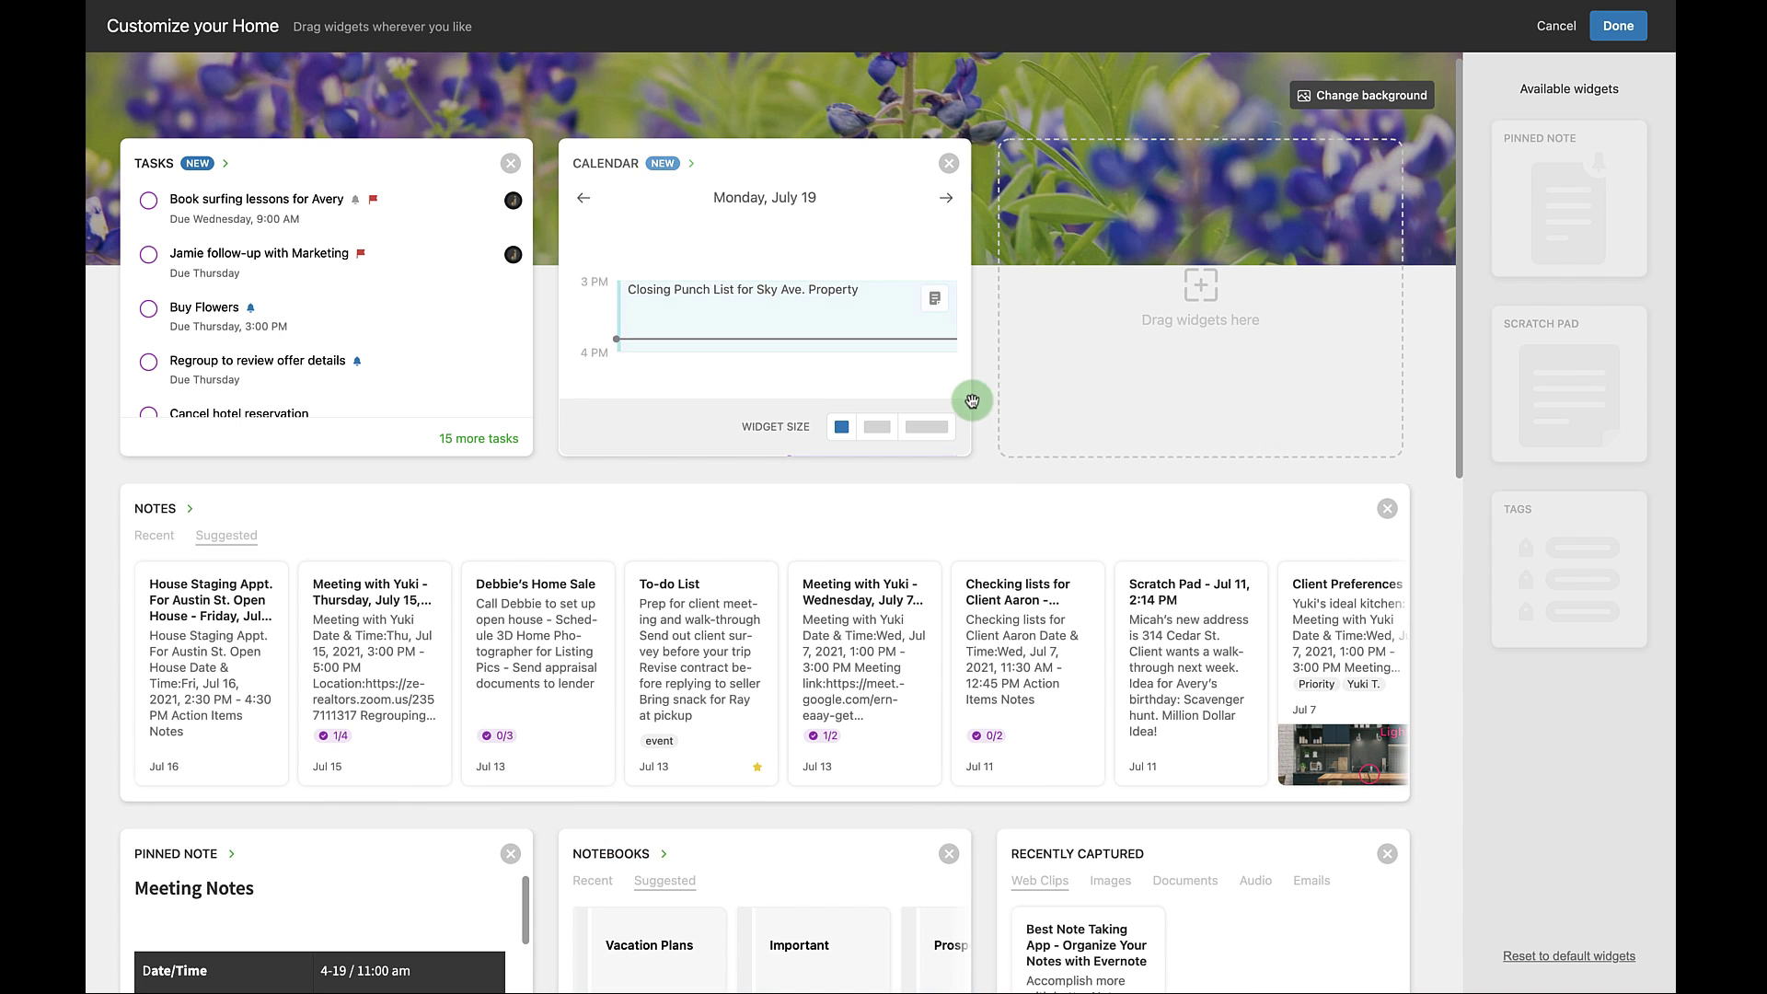
{"action": "left_click", "coordinate": [937, 431]}
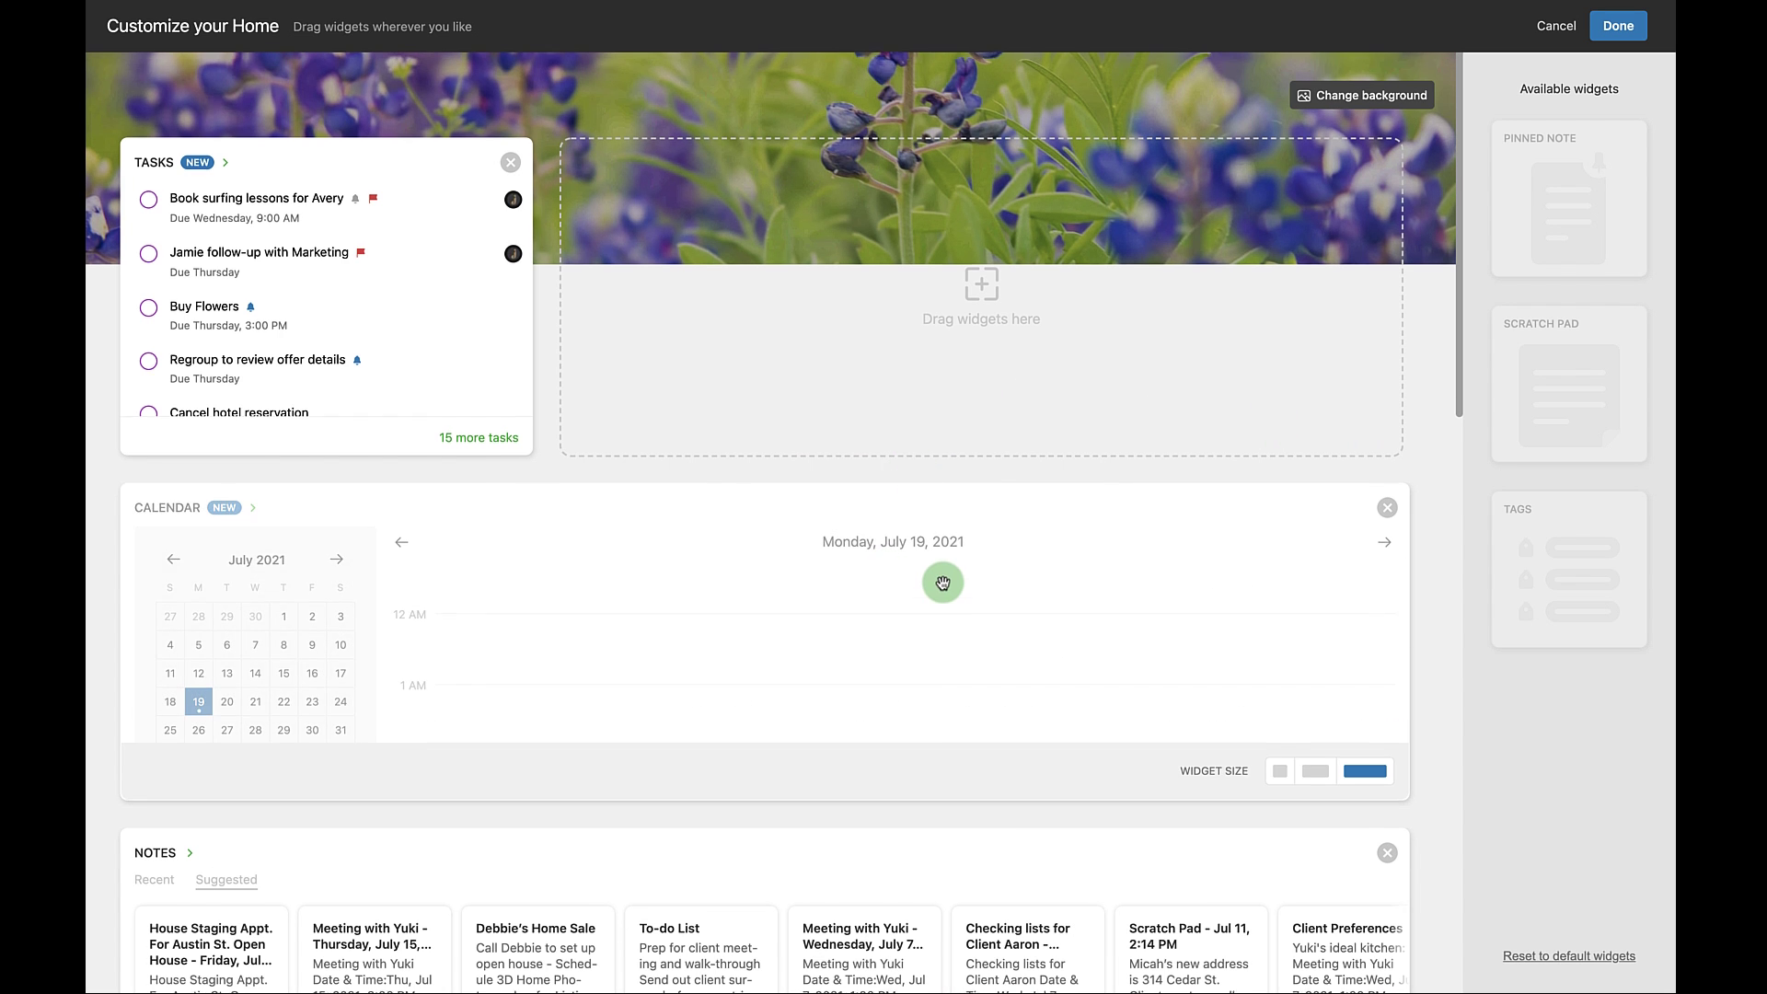
{"action": "scroll", "coordinate": [929, 635], "scroll_direction": "down", "scroll_amount": 1}
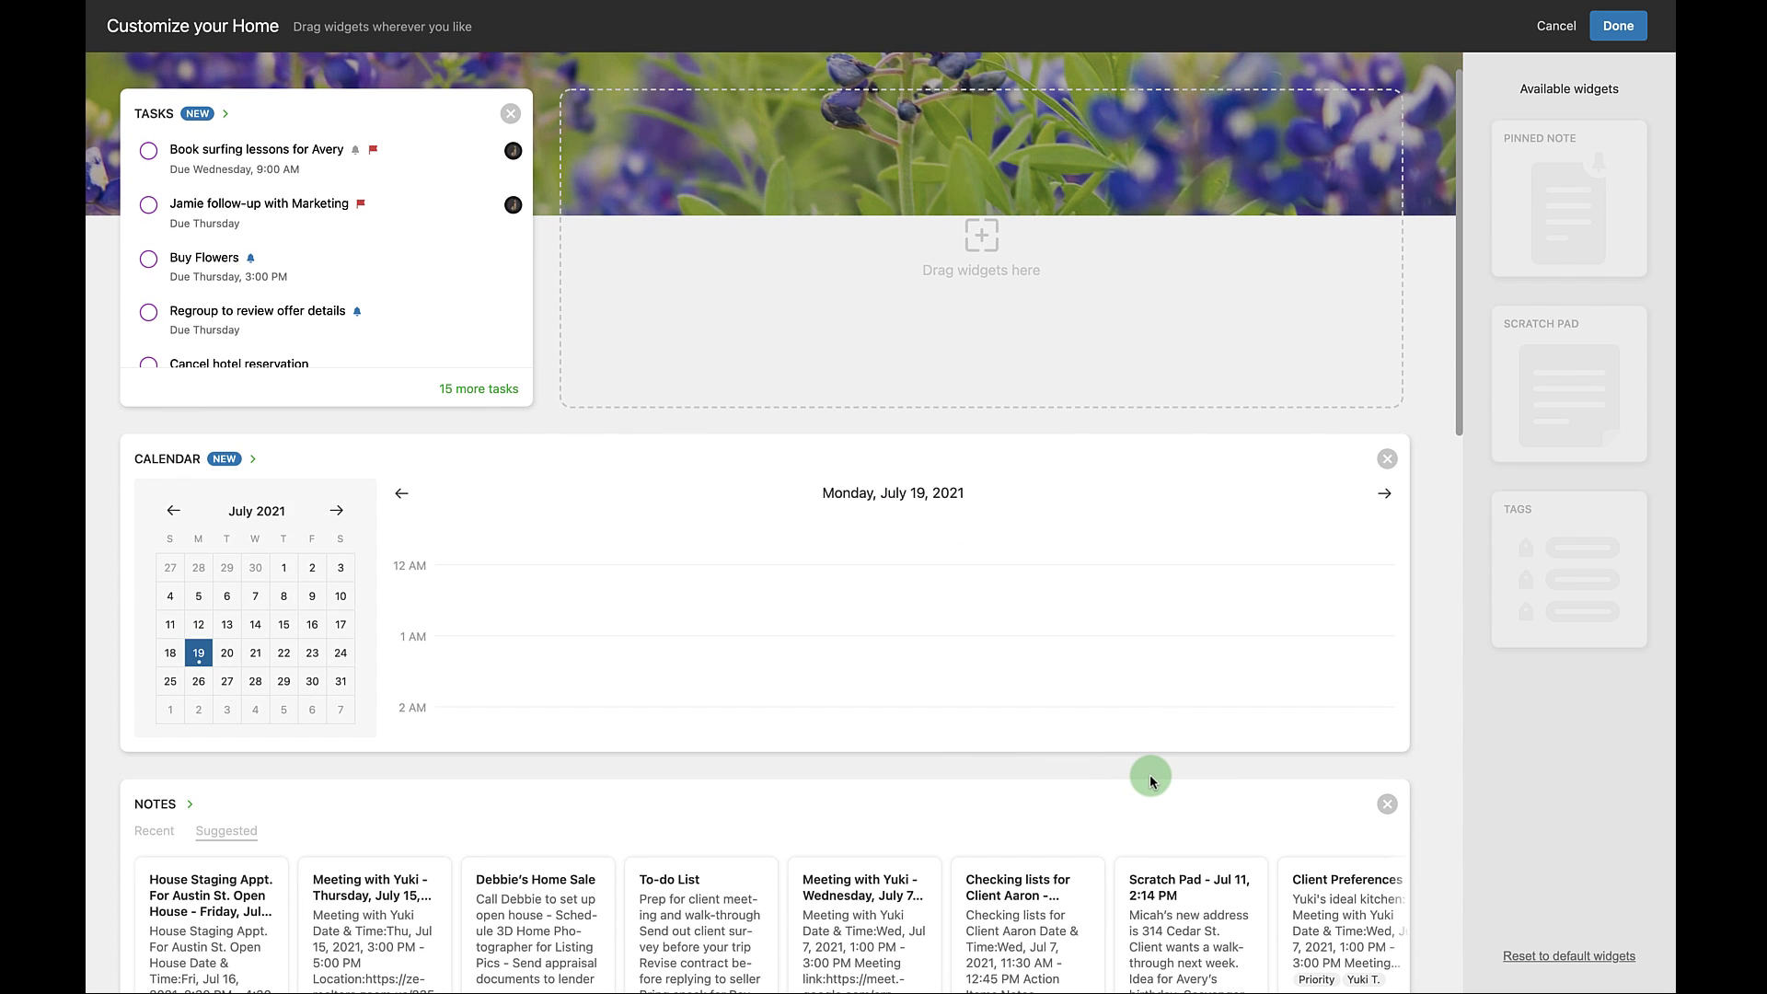
{"action": "left_click", "coordinate": [1603, 41]}
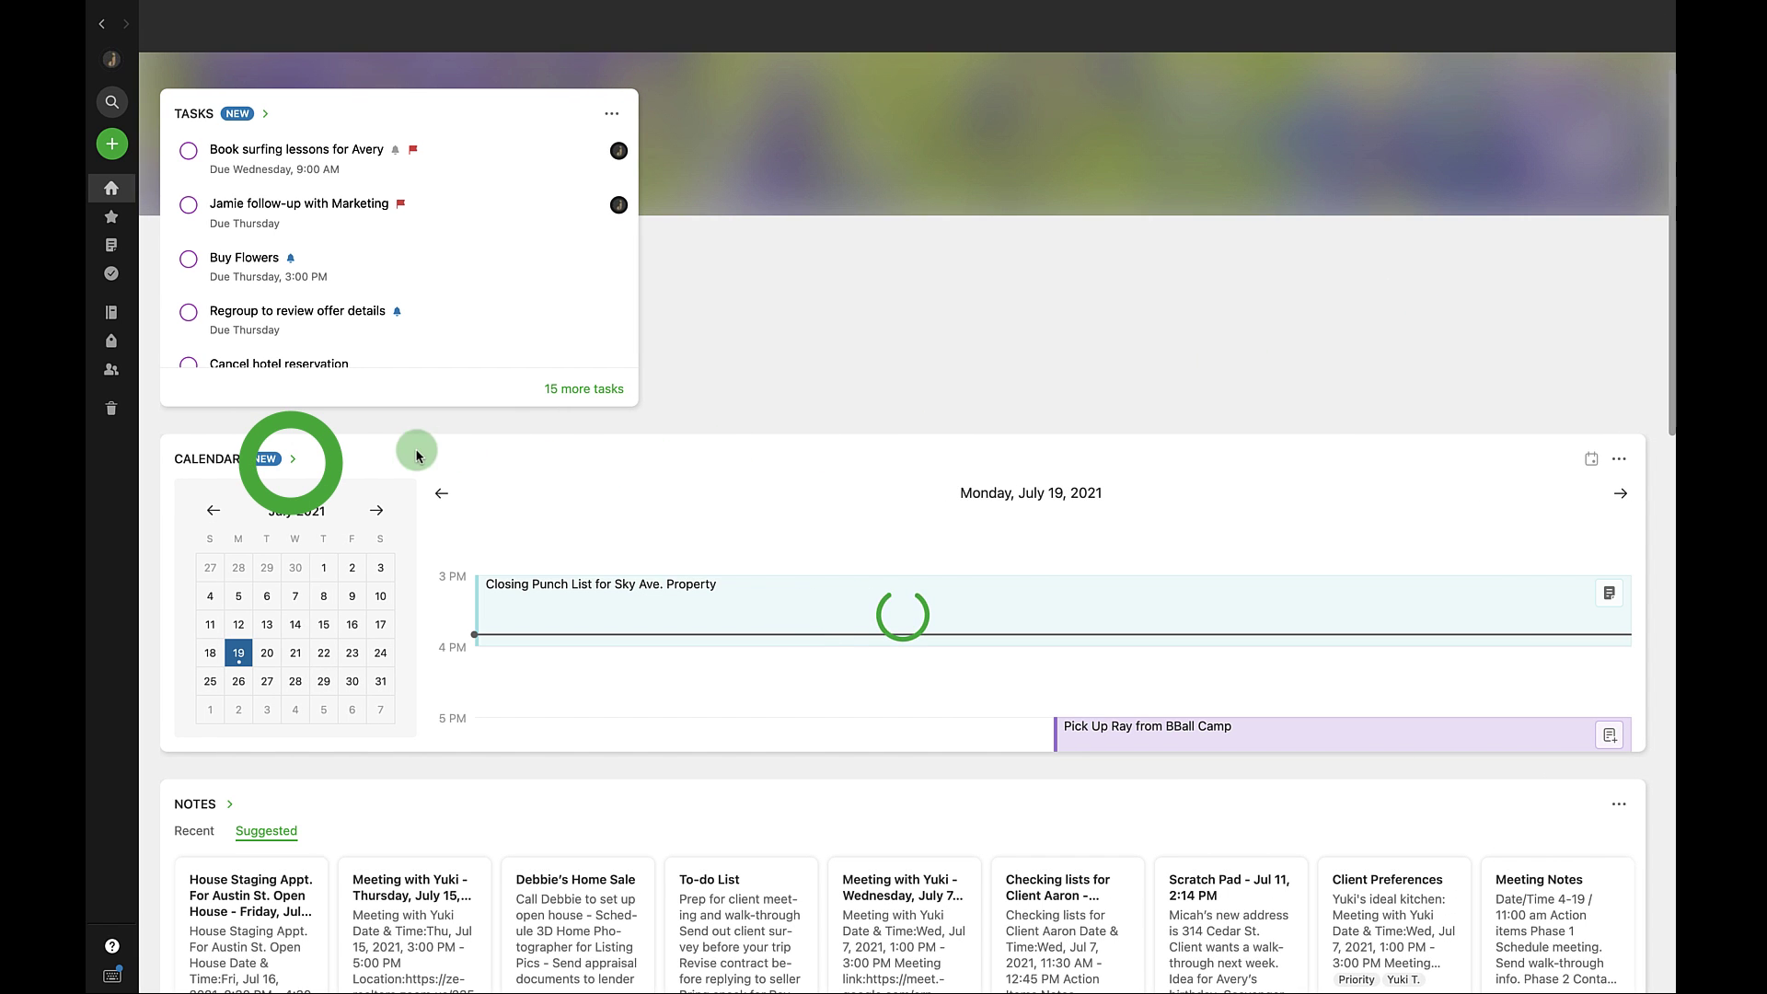
{"action": "left_click", "coordinate": [296, 470]}
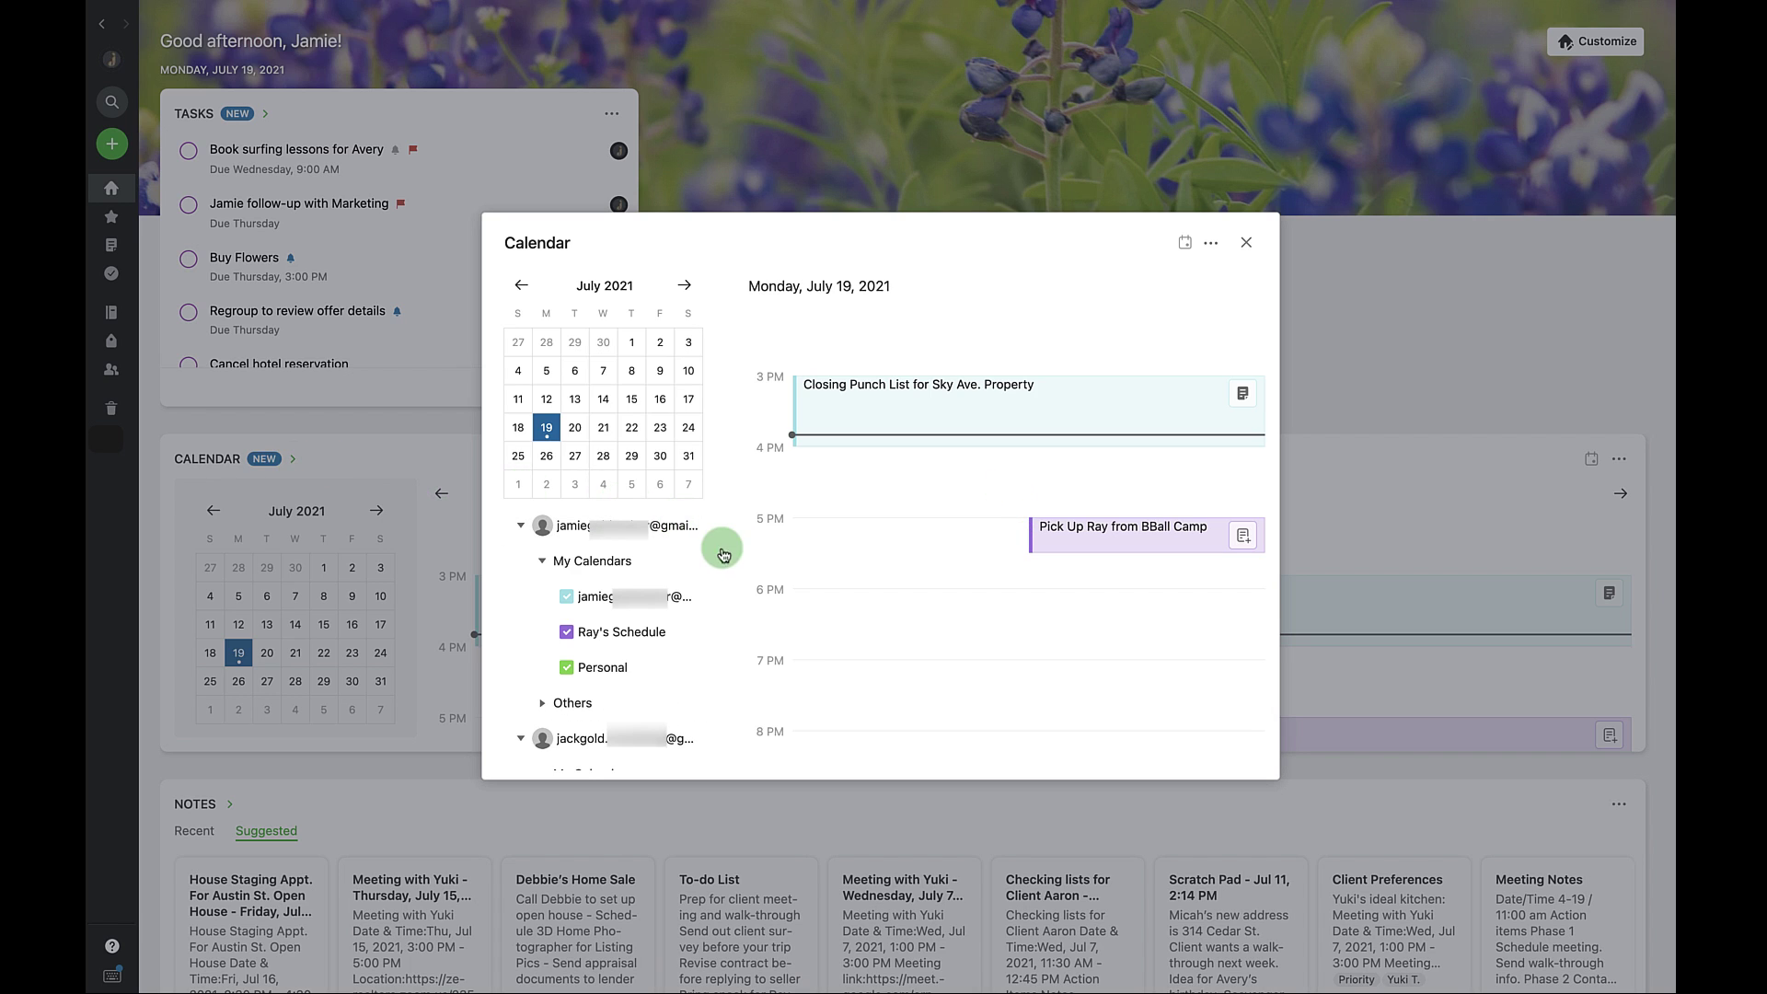
{"action": "scroll", "coordinate": [680, 573], "scroll_direction": "down", "scroll_amount": 1}
{"action": "scroll", "coordinate": [680, 573], "scroll_direction": "down", "scroll_amount": 1}
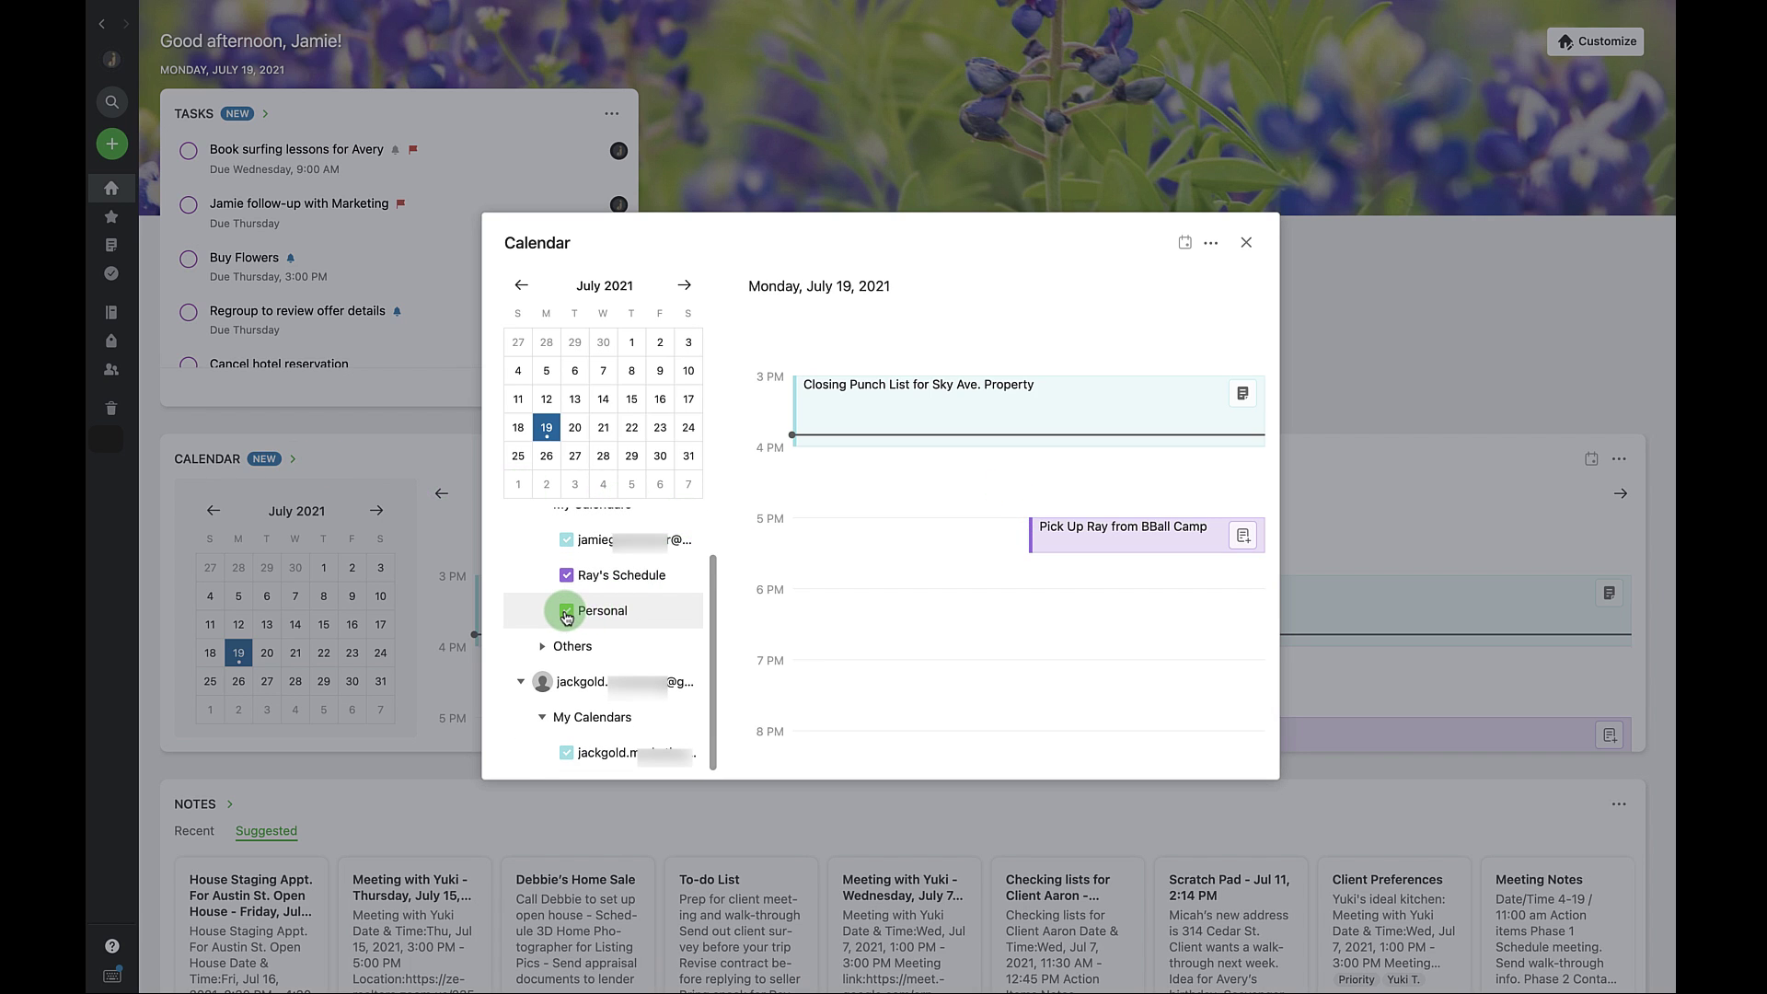
{"action": "left_click", "coordinate": [566, 577]}
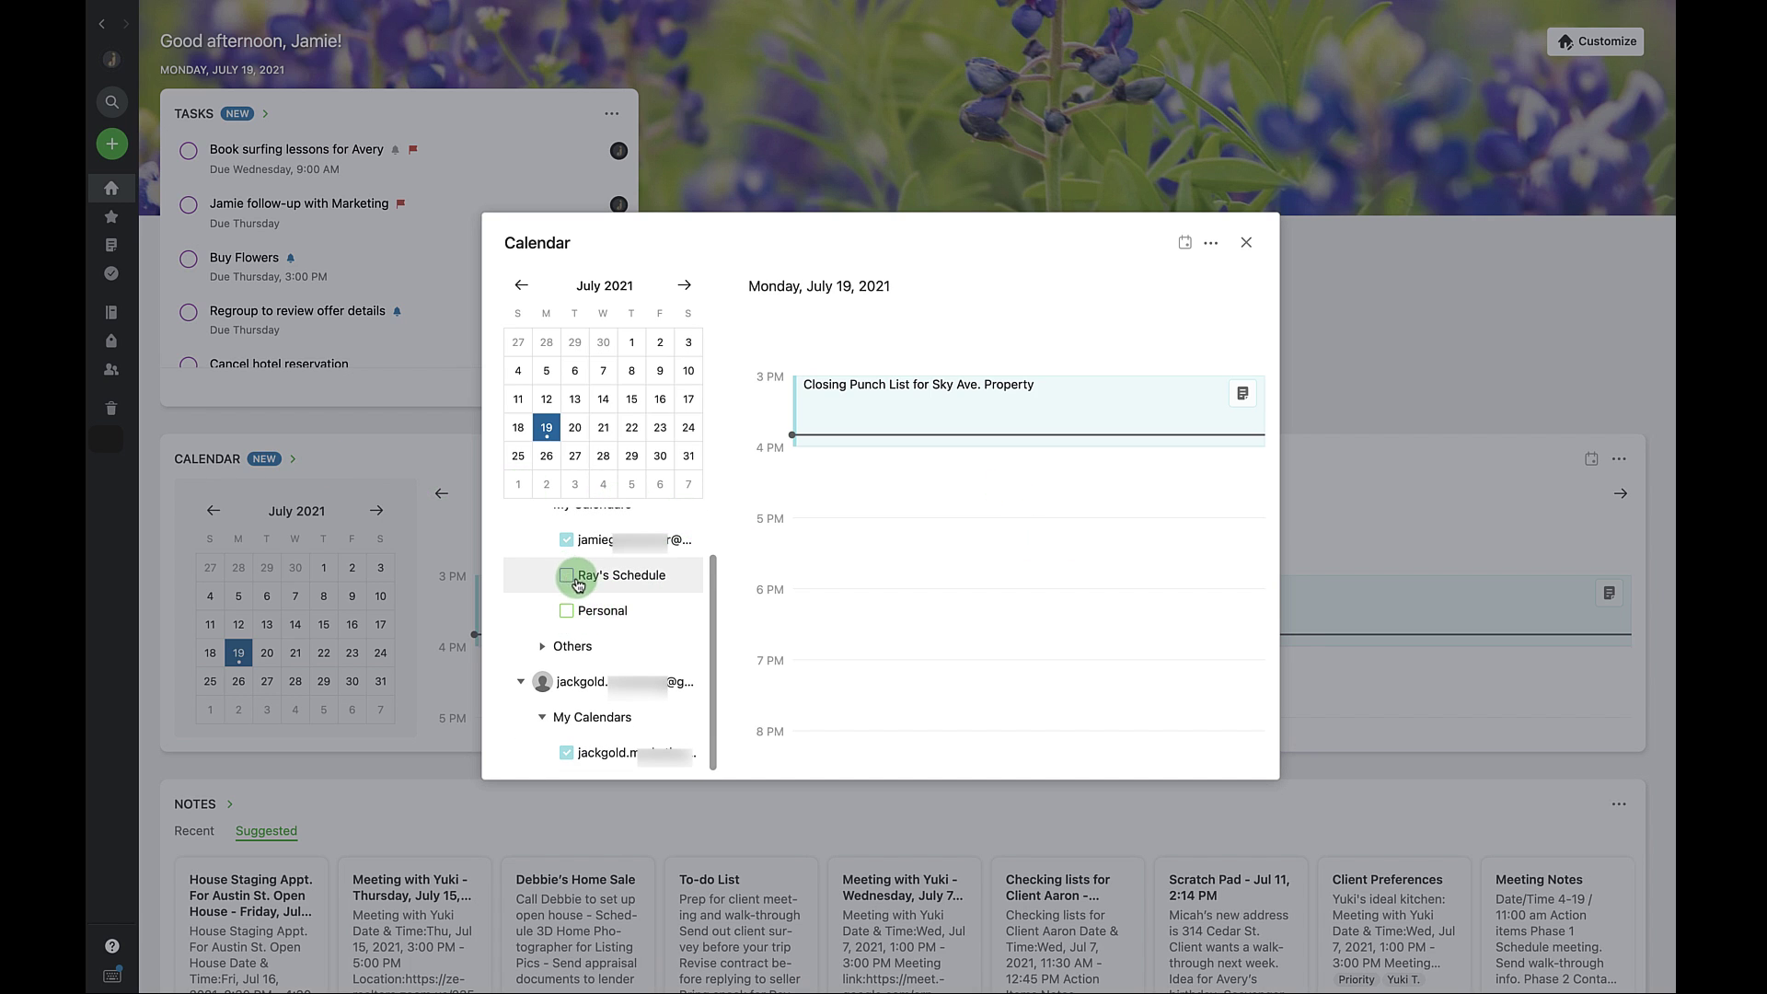
{"action": "left_click", "coordinate": [566, 610]}
{"action": "left_click", "coordinate": [567, 611]}
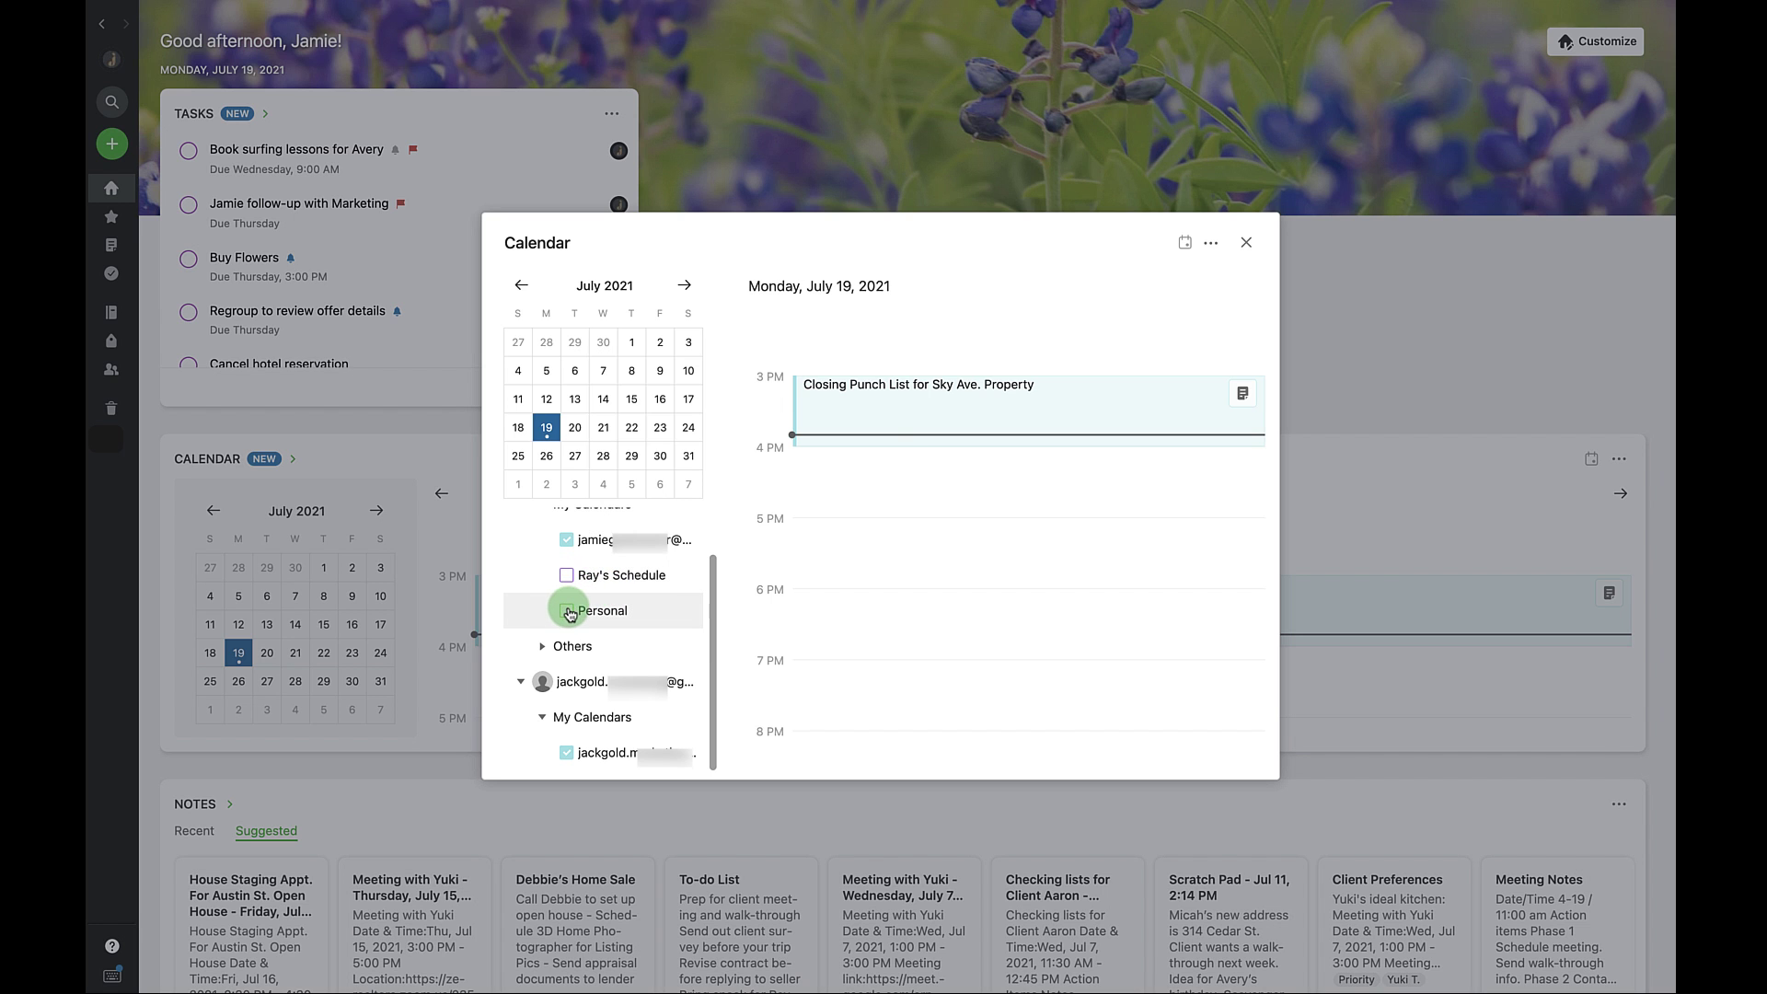
{"action": "left_click", "coordinate": [1247, 245]}
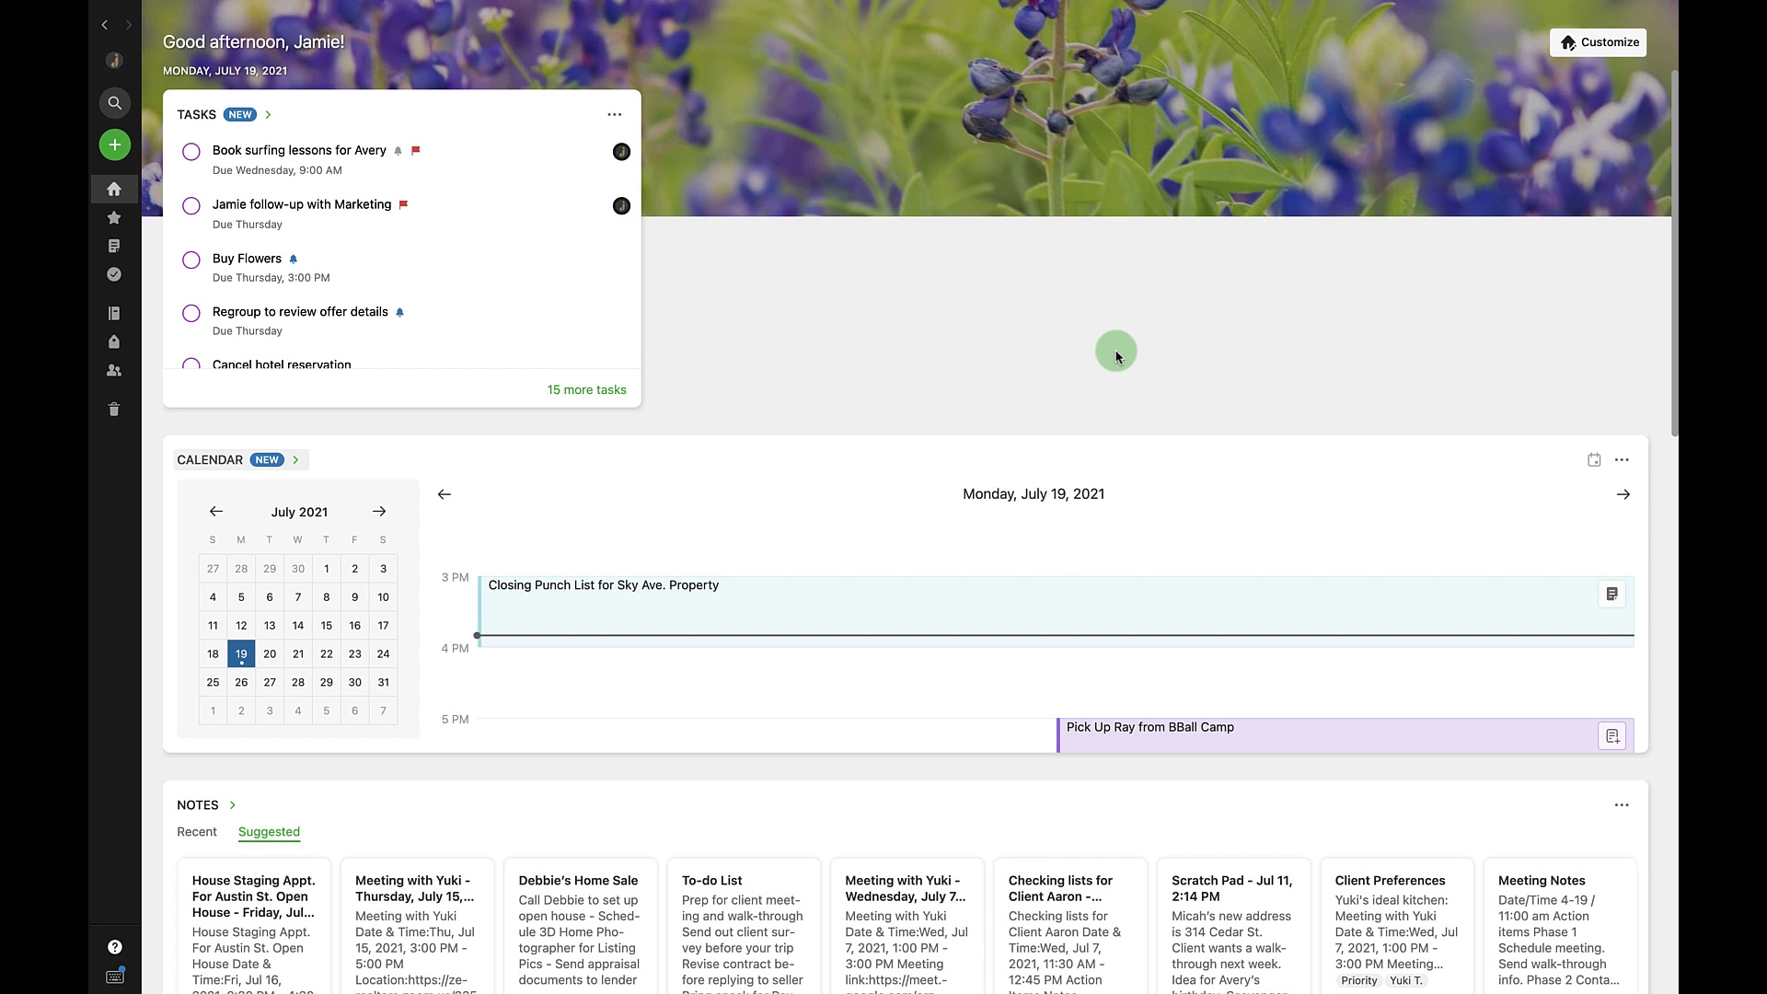